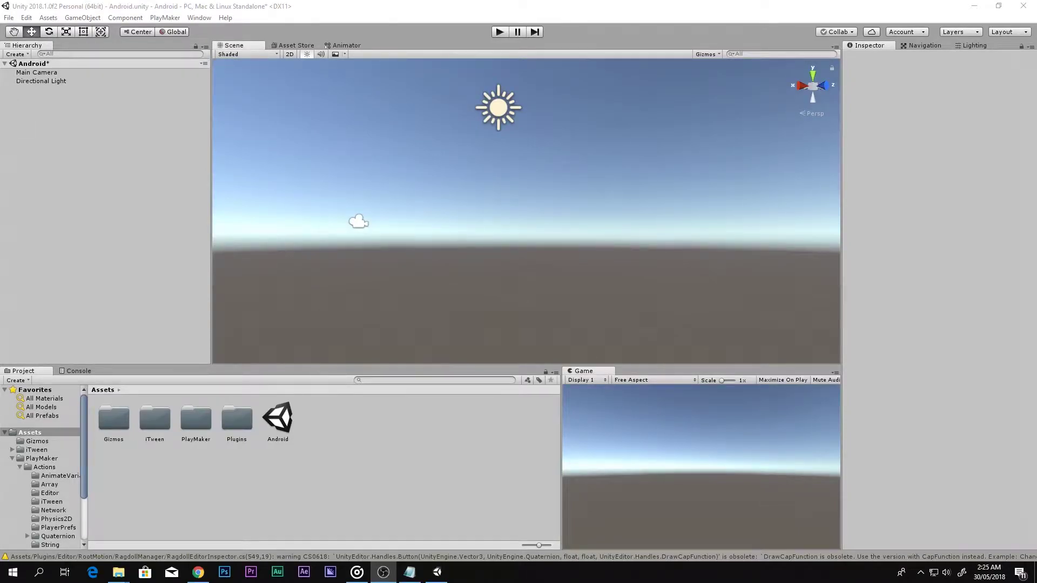
Step: Back in Unity, zoom, pan and tilt the scene view, then switch to the Move tool
key("alt+Tab")
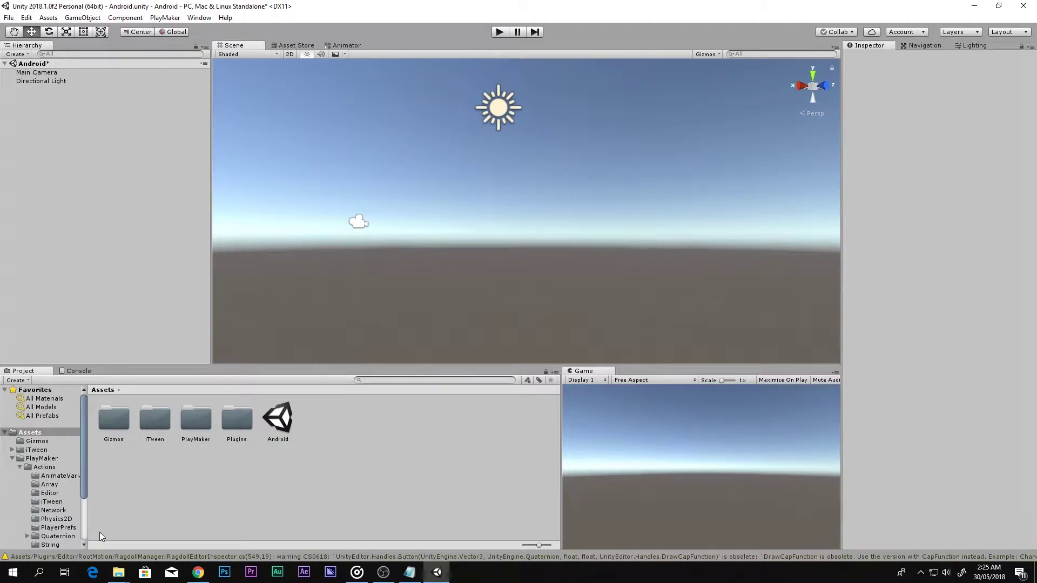
scroll(350, 228, "up", 3)
middle_click_drag(348, 223, 371, 262)
middle_click_drag(457, 149, 419, 239)
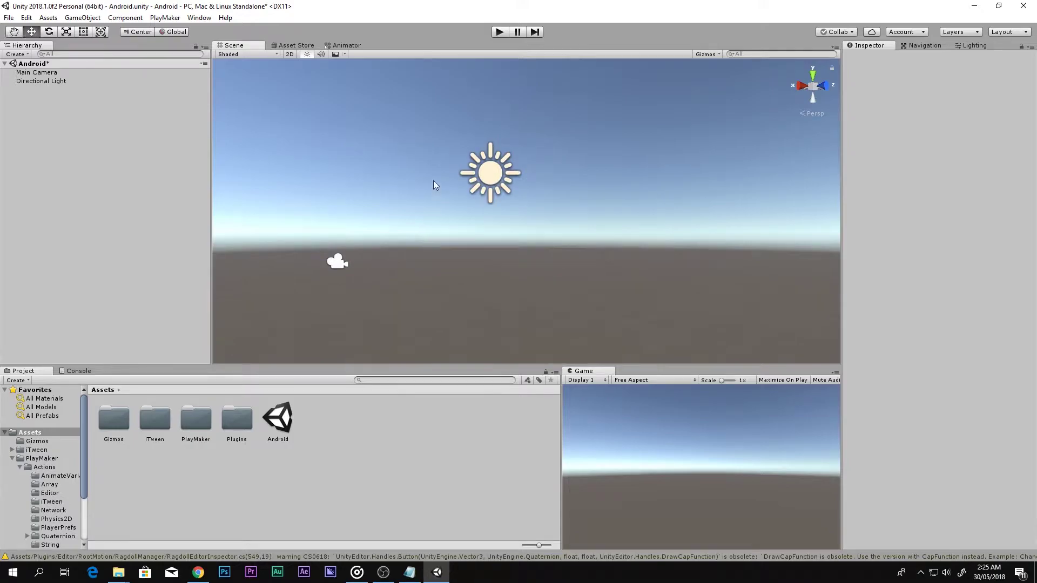
right_click_drag(433, 181, 433, 231)
middle_click_drag(431, 201, 426, 248)
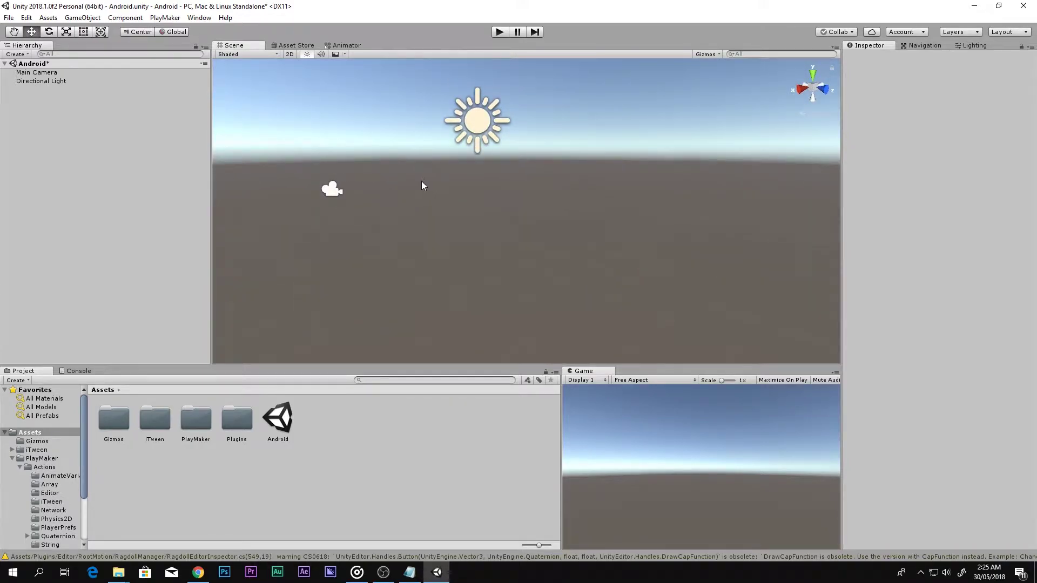
right_click_drag(412, 188, 406, 195)
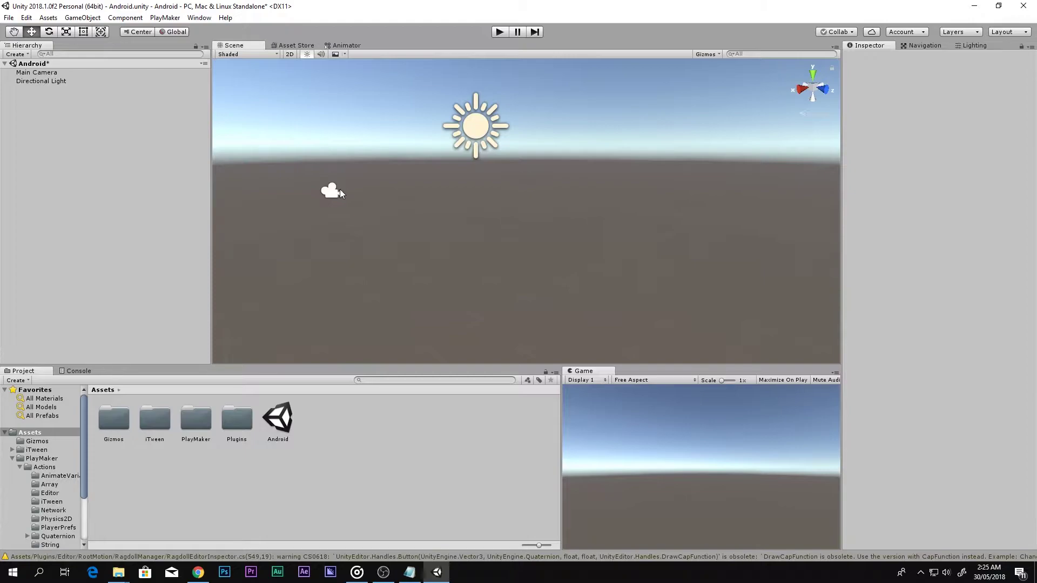
right_click_drag(376, 190, 456, 162)
key("w")
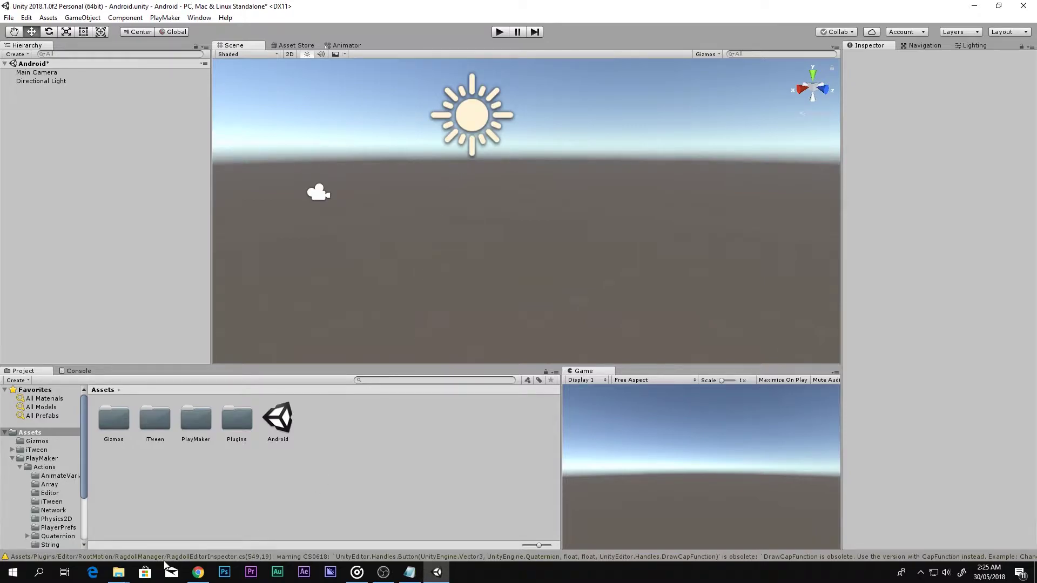
Step: Read the How to Install notes in Notepad, then close them
left_click(120, 574)
left_click(81, 504)
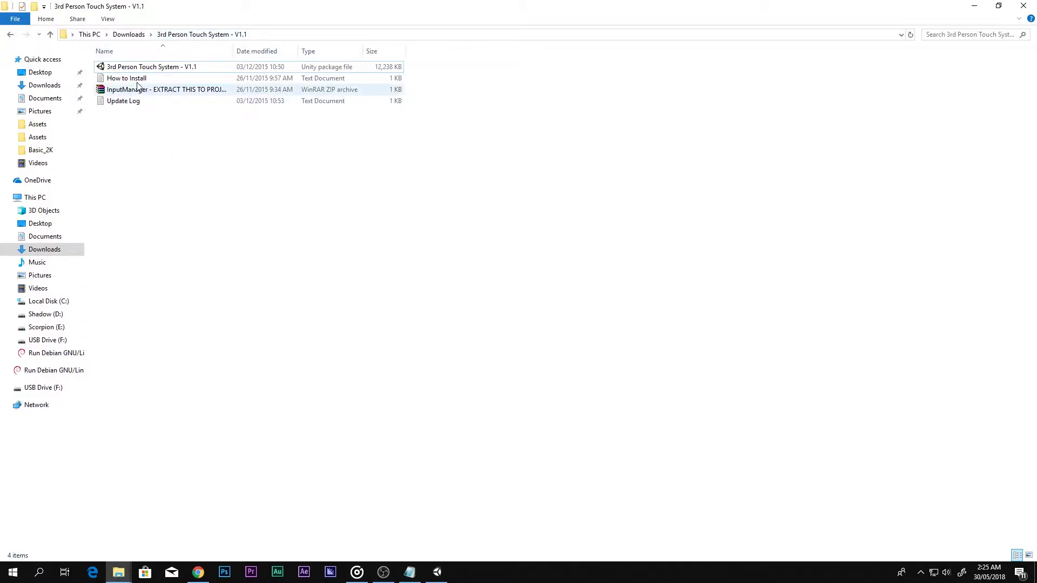
double_click(202, 82)
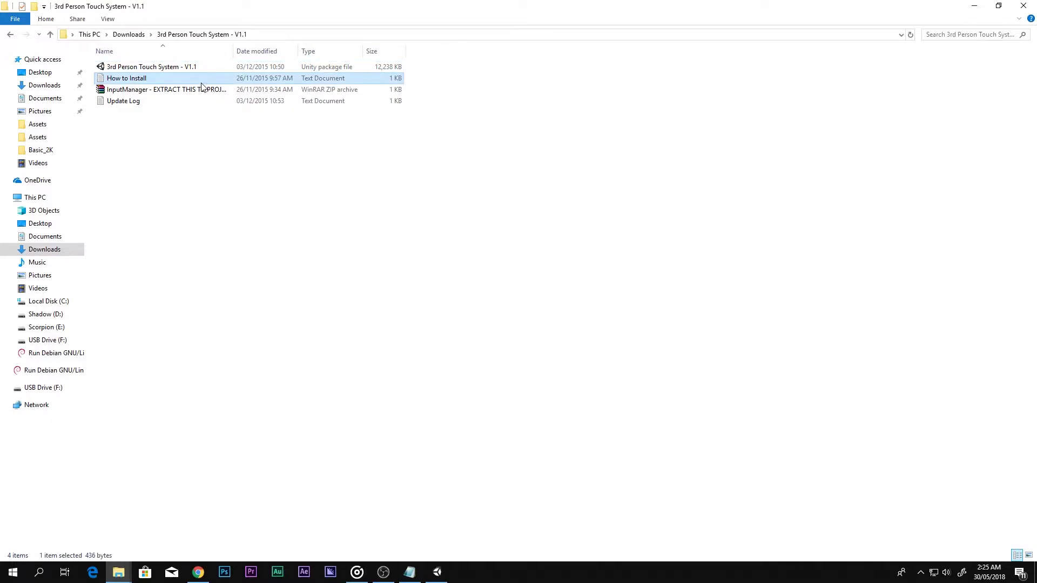
left_click_drag(79, 76, 143, 78)
left_click(169, 76)
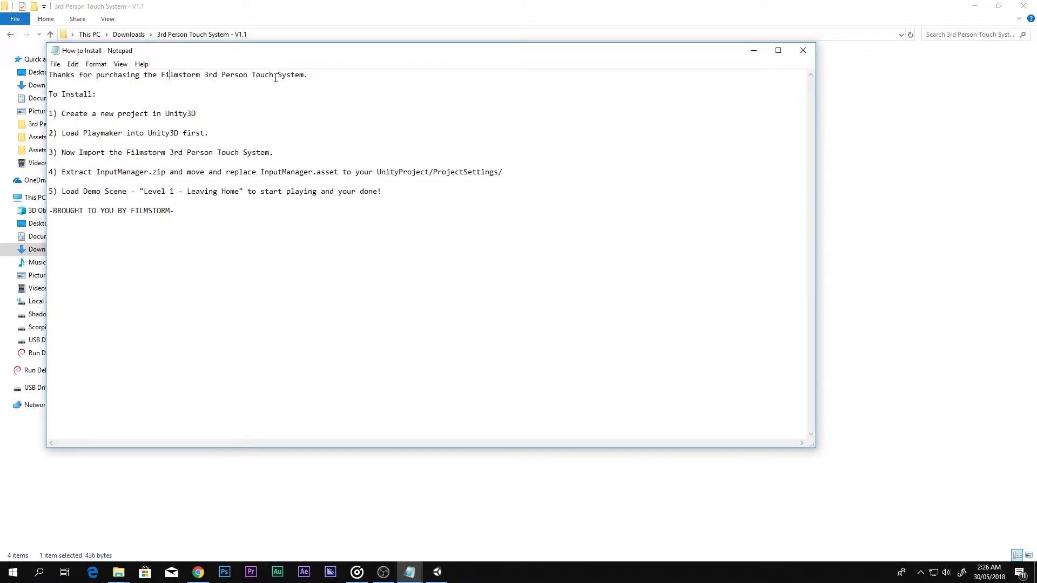
left_click(798, 53)
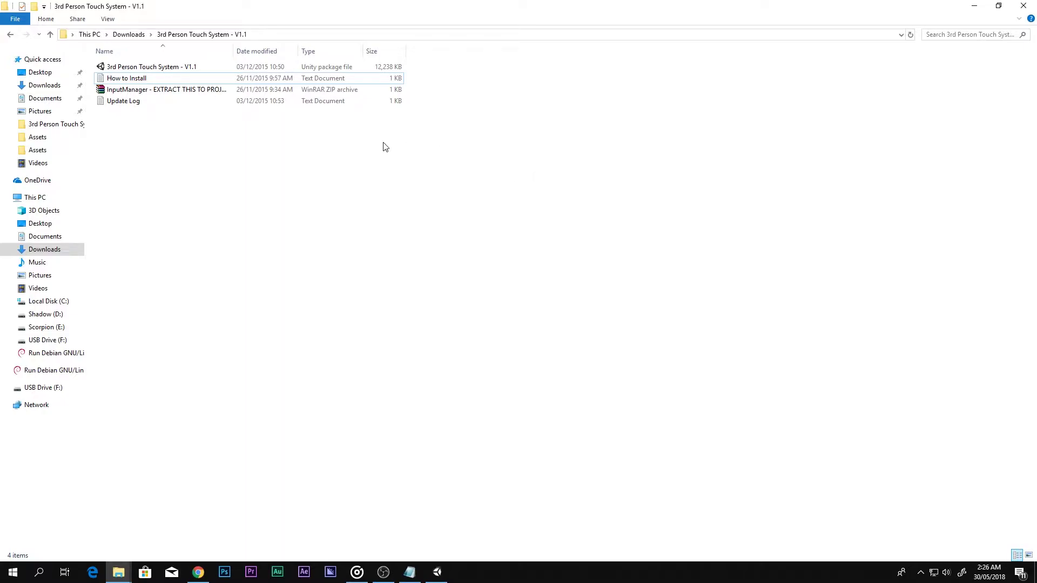
Step: Go up to Downloads and reopen the 3rd Person Touch System - V1.1 folder
left_click_drag(131, 119, 133, 69)
left_click_drag(162, 161, 146, 63)
left_click(146, 35)
left_click(144, 34)
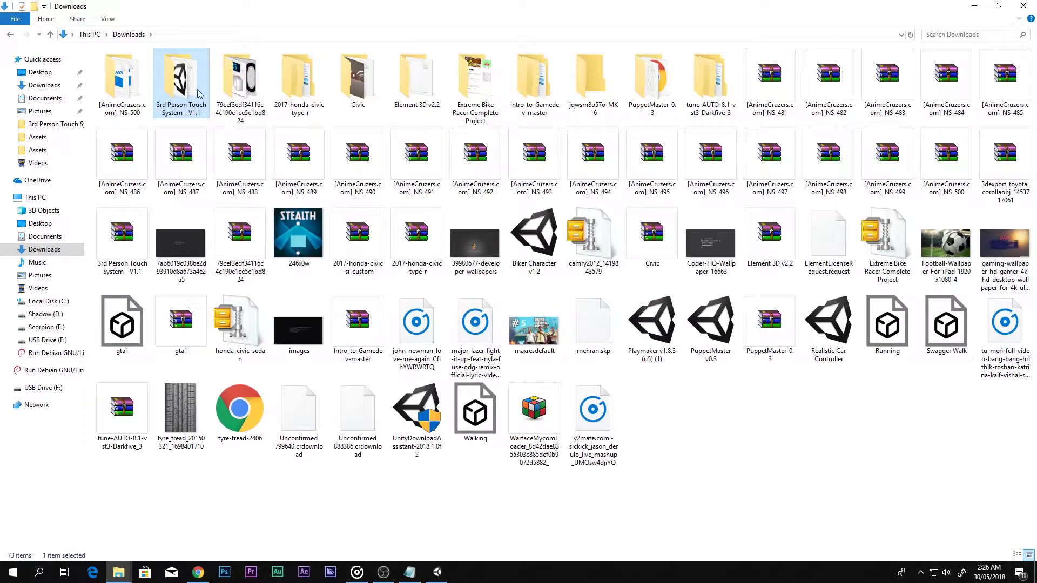
double_click(178, 90)
Step: Marquee-select all four package files, then return to the Unity editor
left_click_drag(169, 134, 174, 102)
left_click_drag(189, 180, 174, 67)
left_click_drag(175, 123, 94, 60)
left_click(135, 136)
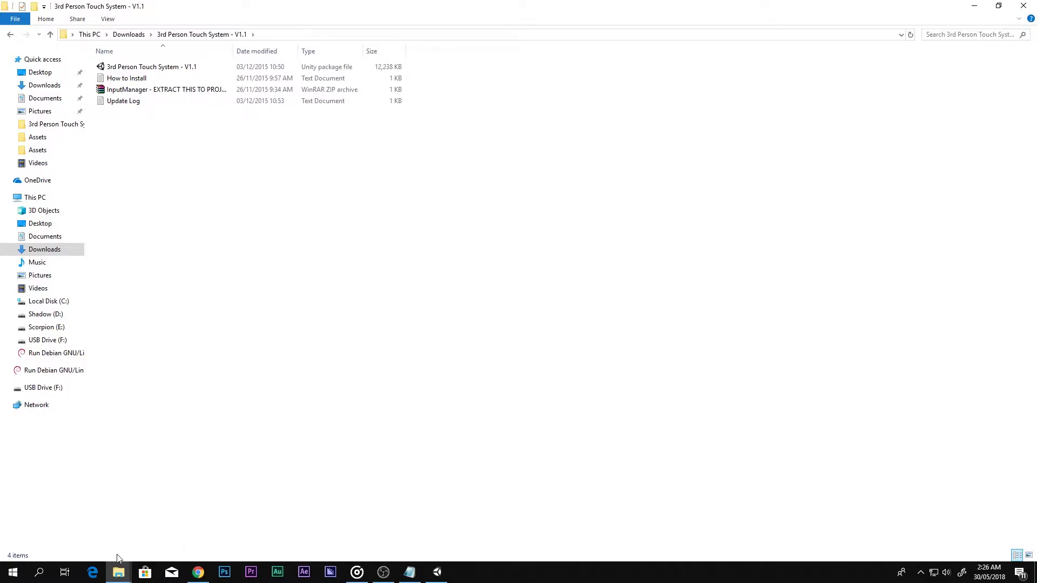
left_click_drag(382, 171, 205, 165)
left_click_drag(440, 130, 98, 48)
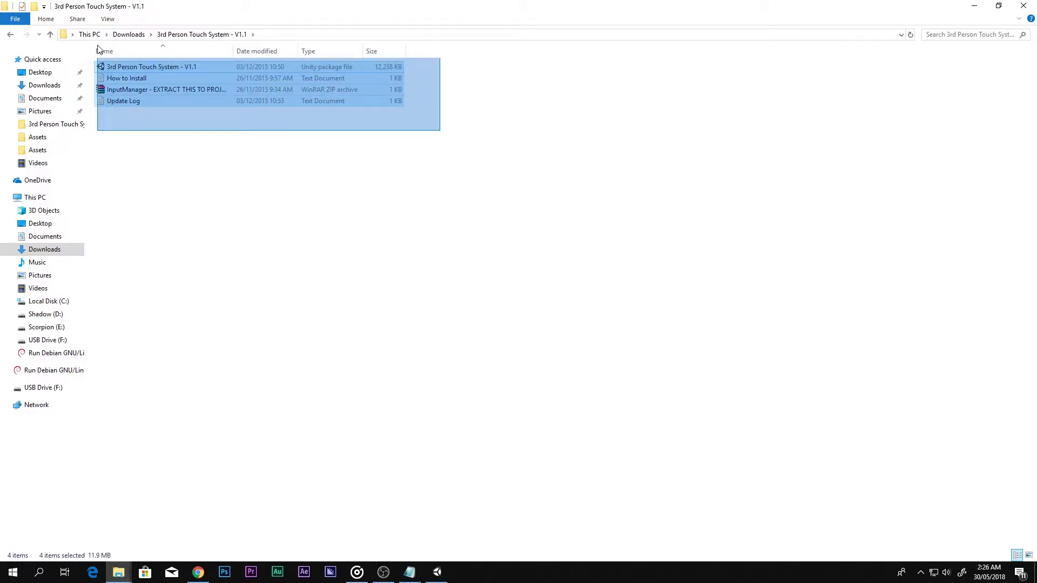
left_click(437, 571)
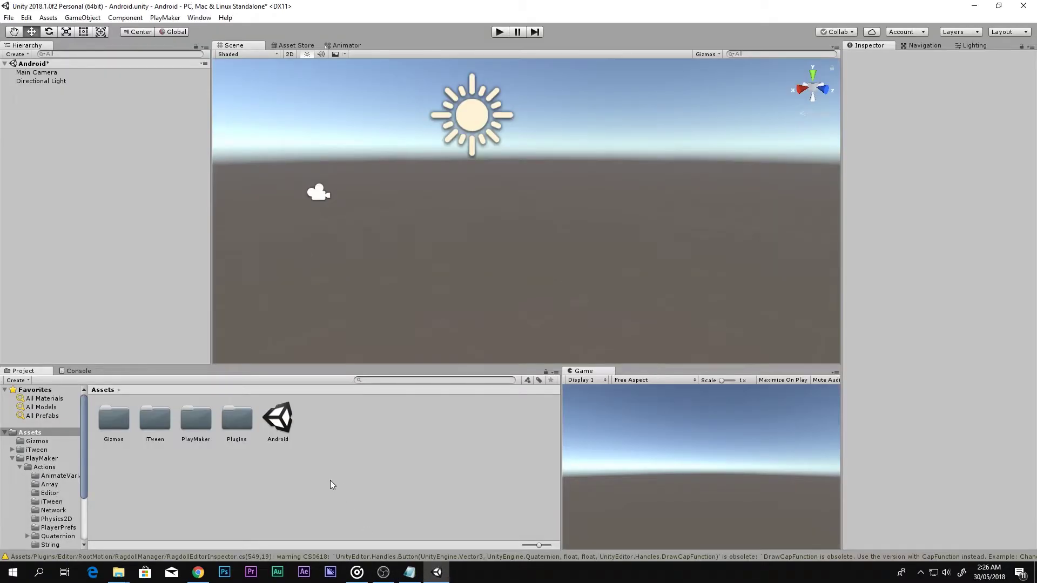
Step: Click through the Gizmos, iTween, PlayMaker and Plugins folders, then expand and collapse PlayMaker's tree
left_click(122, 425)
left_click(141, 422)
left_click(196, 421)
left_click(237, 424)
left_click(16, 460)
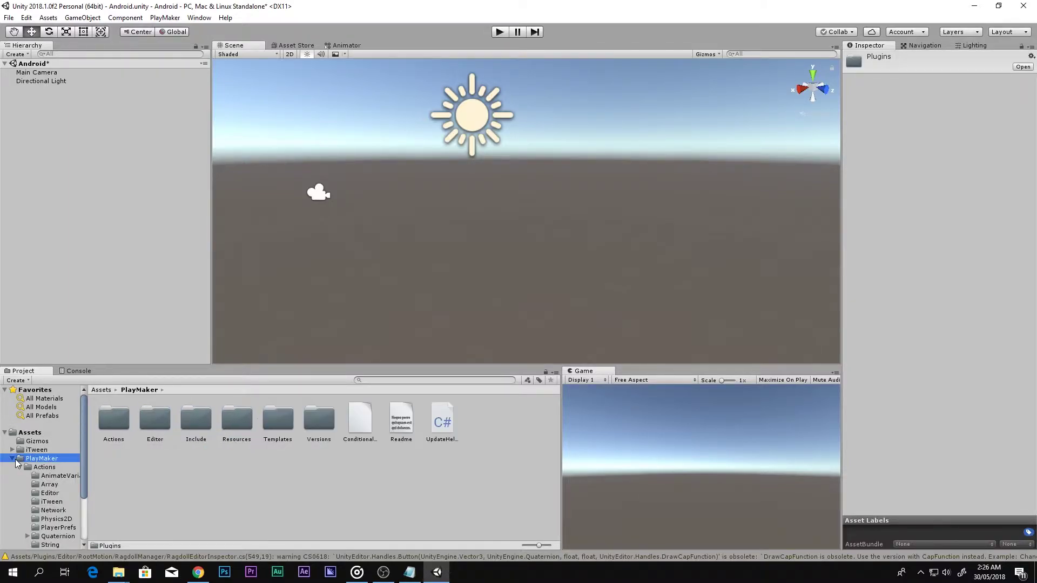
left_click(12, 459)
Step: From Assets, point out Gizmos, iTween, PlayMaker and Plugins again, then clear the selection
left_click(54, 433)
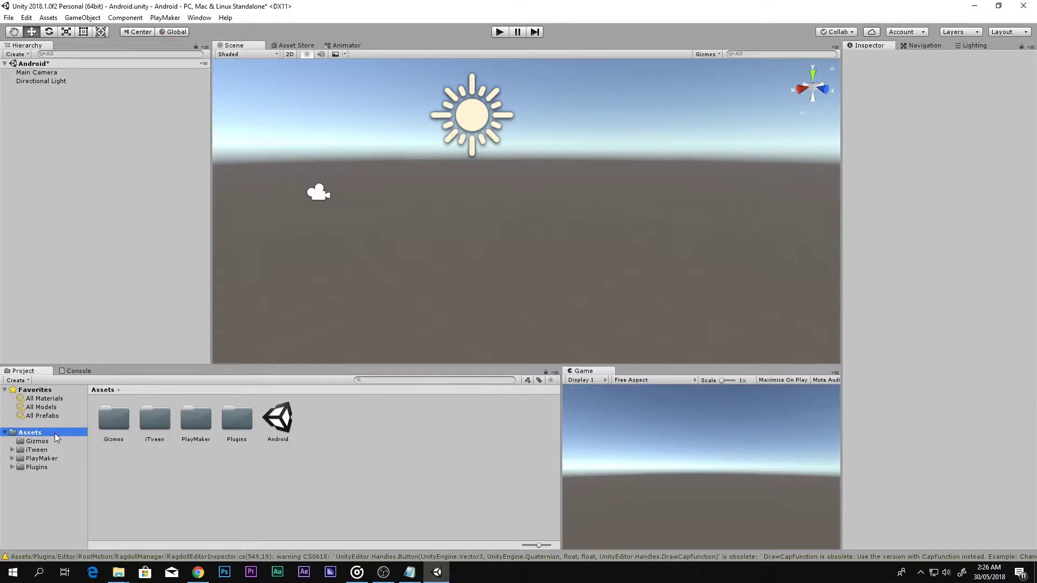
left_click(110, 423)
left_click(157, 425)
left_click(195, 424)
left_click(232, 422)
left_click(278, 475)
Step: Reopen How to Install and highlight steps 1–3: create a project, load Playmaker, import the system
mouse_move(119, 572)
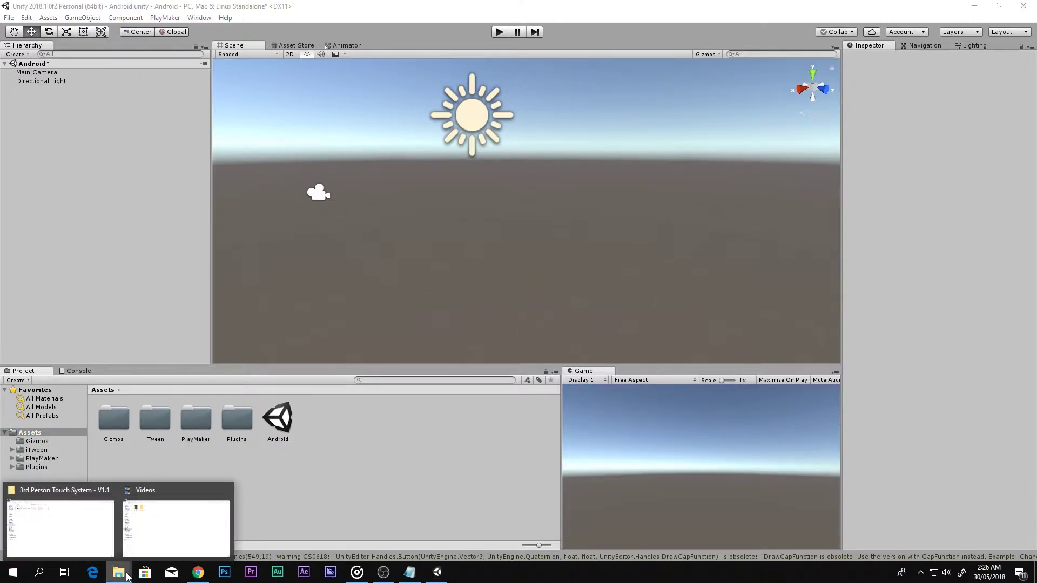
left_click(83, 534)
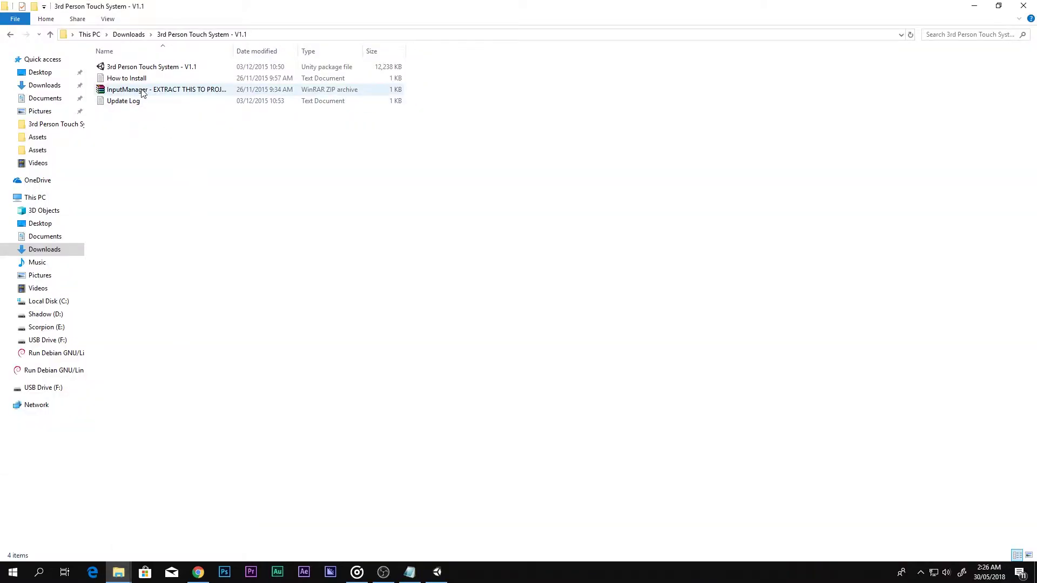
left_click(125, 79)
double_click(126, 80)
left_click_drag(276, 54, 460, 85)
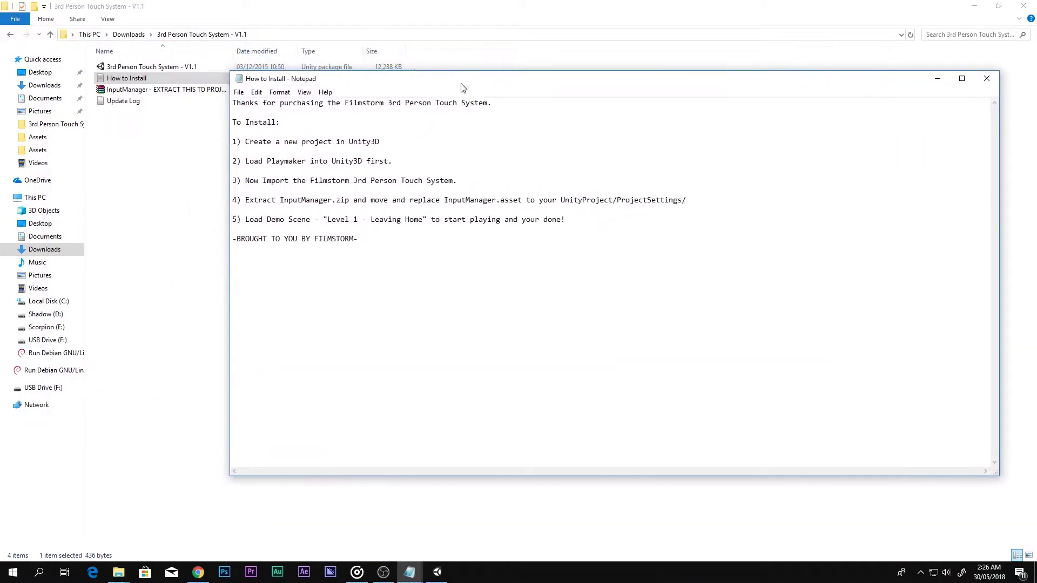
left_click_drag(247, 141, 376, 142)
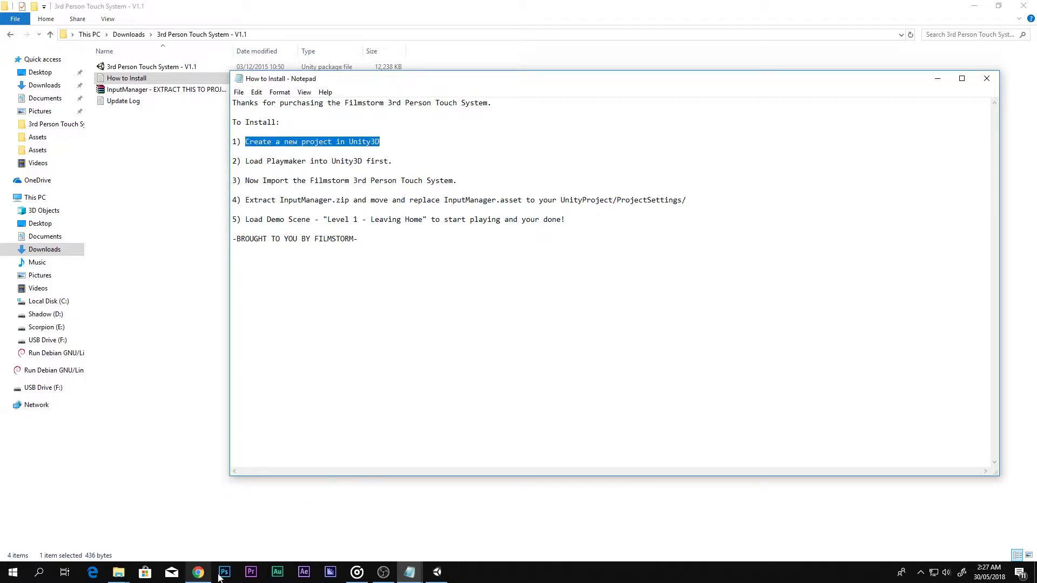
left_click_drag(246, 161, 374, 157)
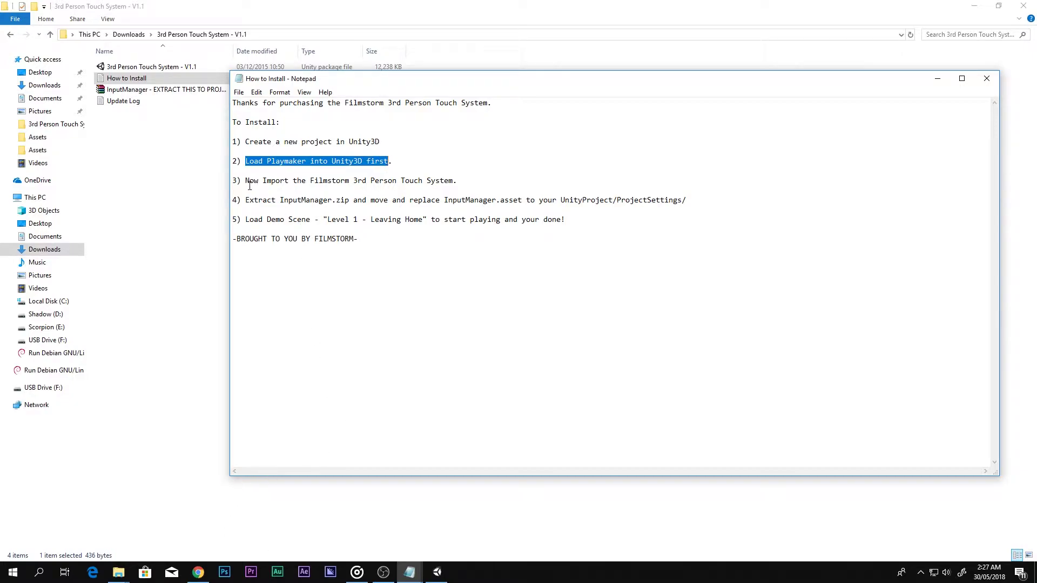
left_click_drag(246, 182, 440, 183)
left_click(152, 185)
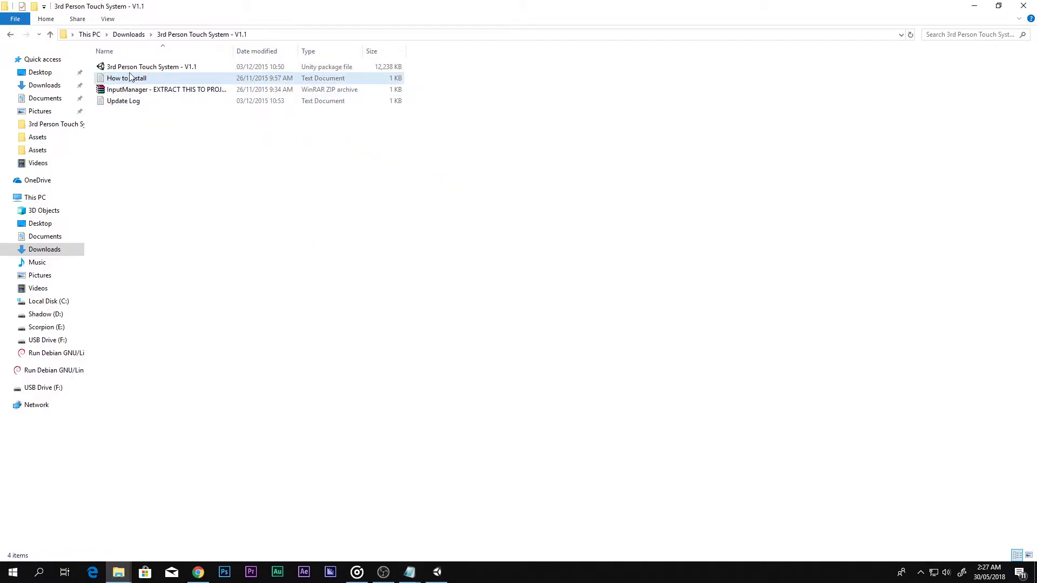
Step: Import the 3rd Person Touch System package with all files, and maximize Chrome showing the YouTube channel
double_click(152, 68)
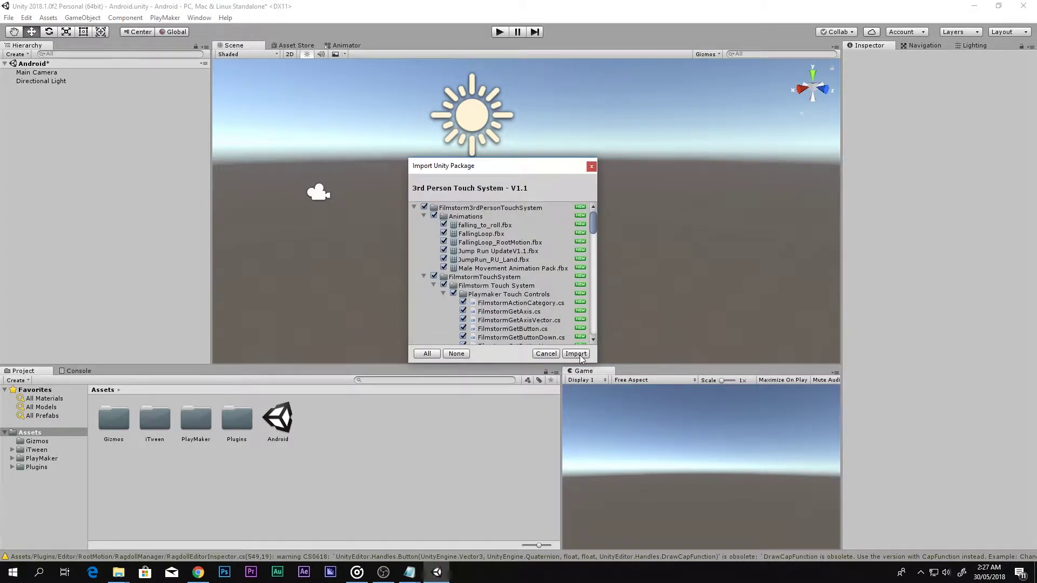
left_click(576, 354)
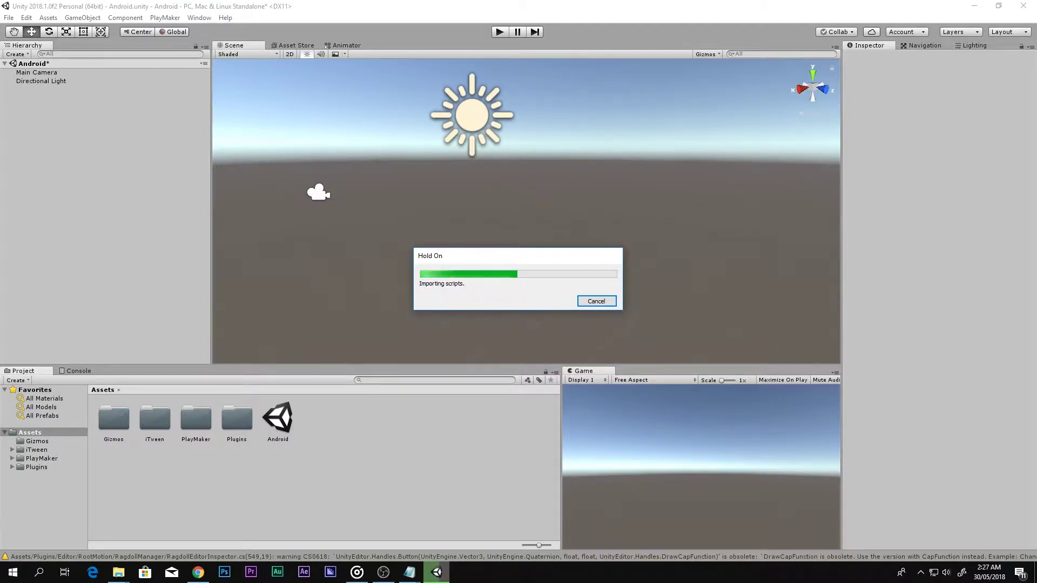
left_click_drag(0, 259, 444, 212)
double_click(440, 211)
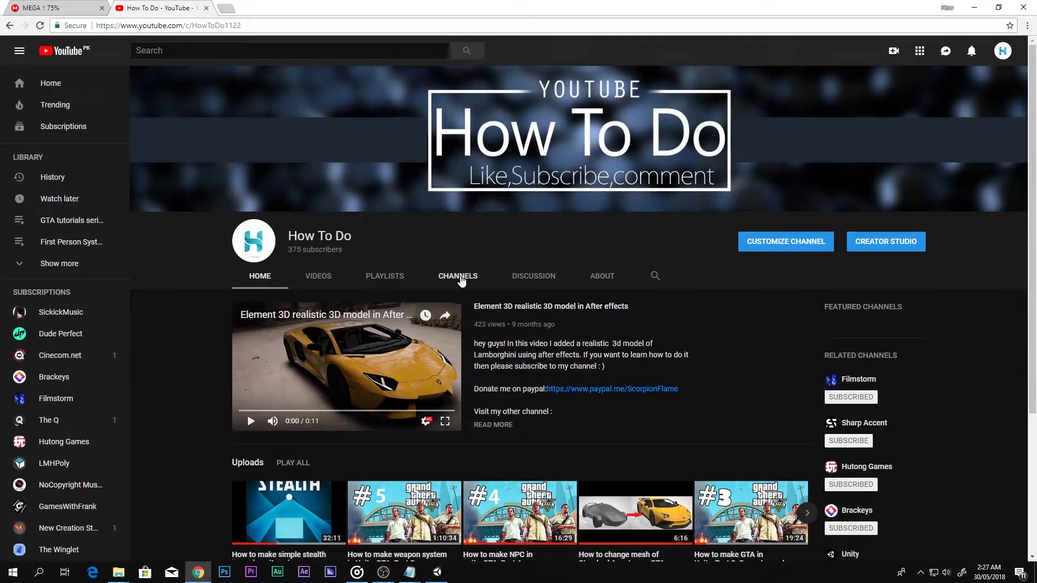
Step: Open the channel's GTA tutorials series playlist in a new tab, pause its video, and minimize Chrome
left_click(459, 276)
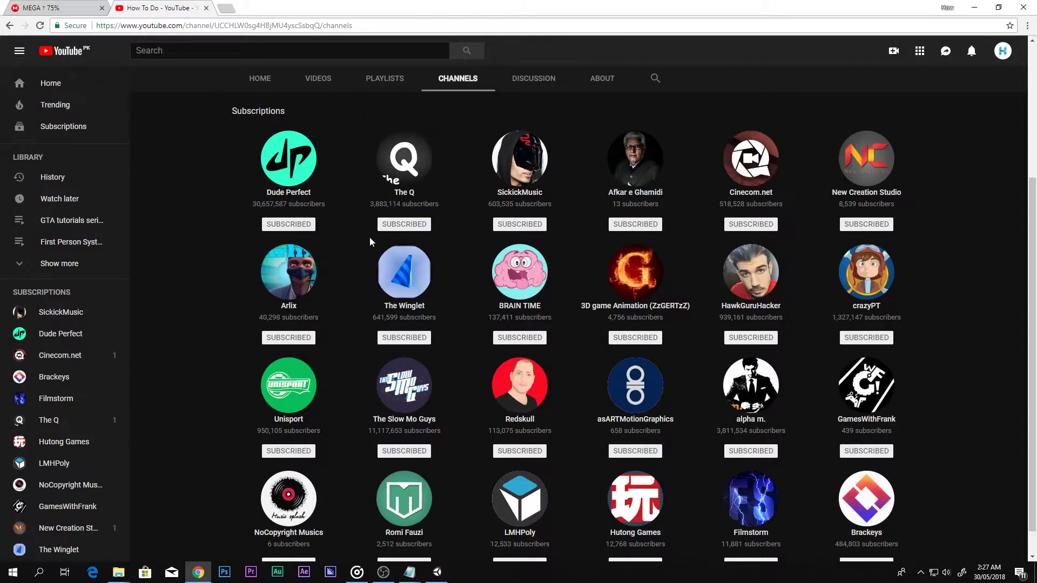
scroll(361, 232, "up", 4)
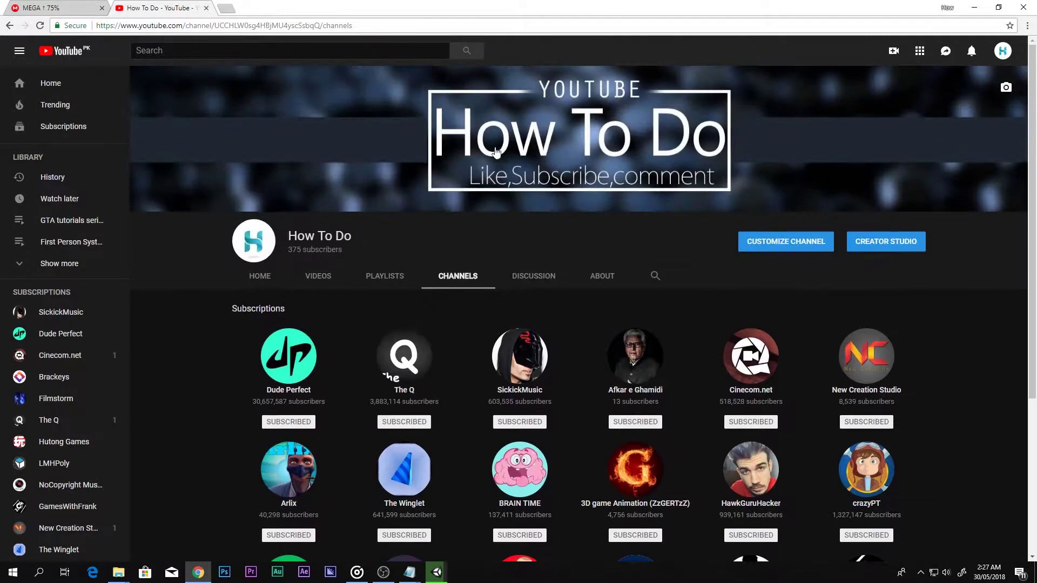
left_click(421, 276)
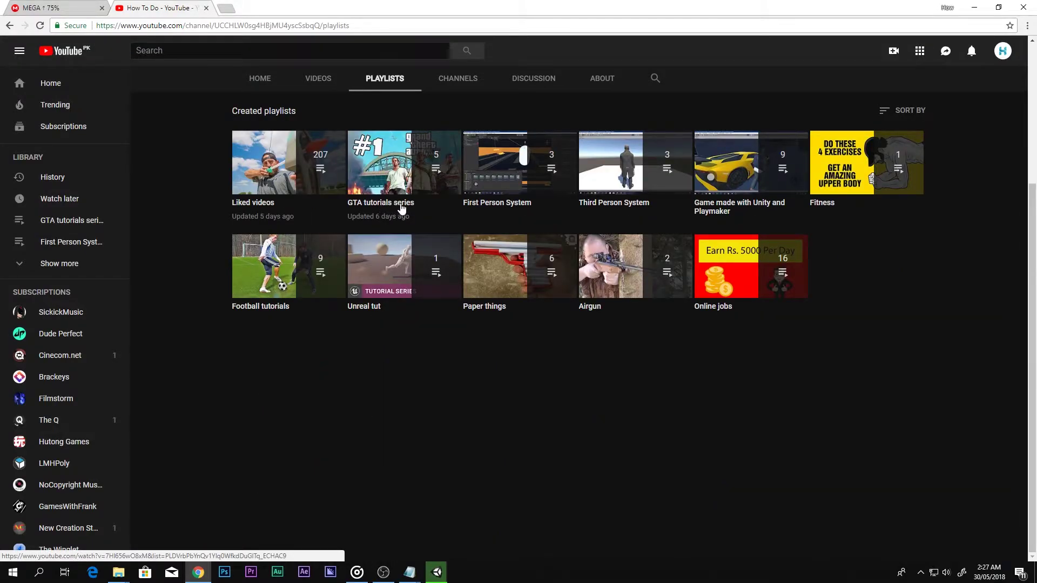
middle_click(411, 190)
left_click(289, 6)
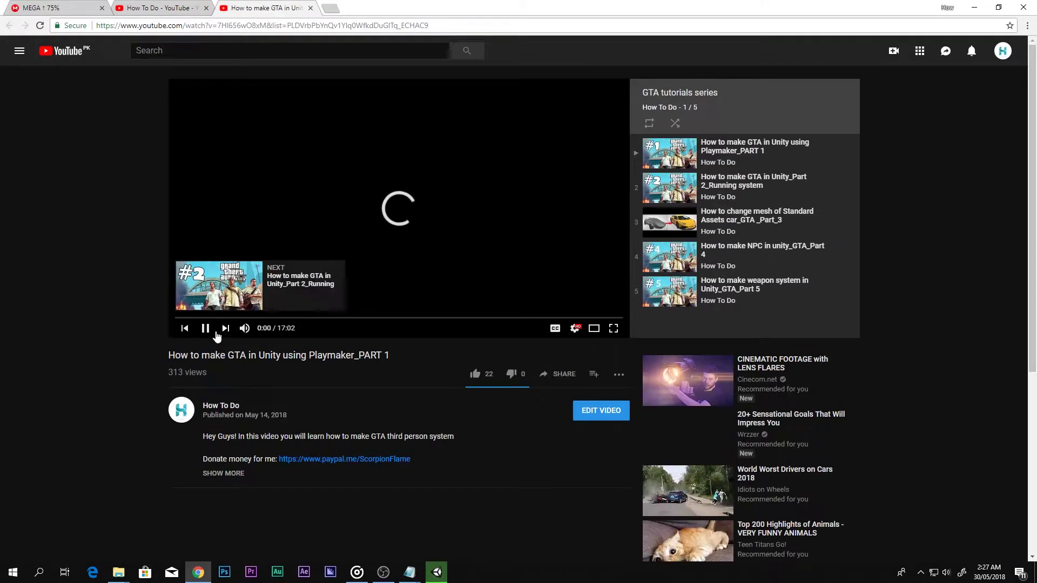
left_click(206, 331)
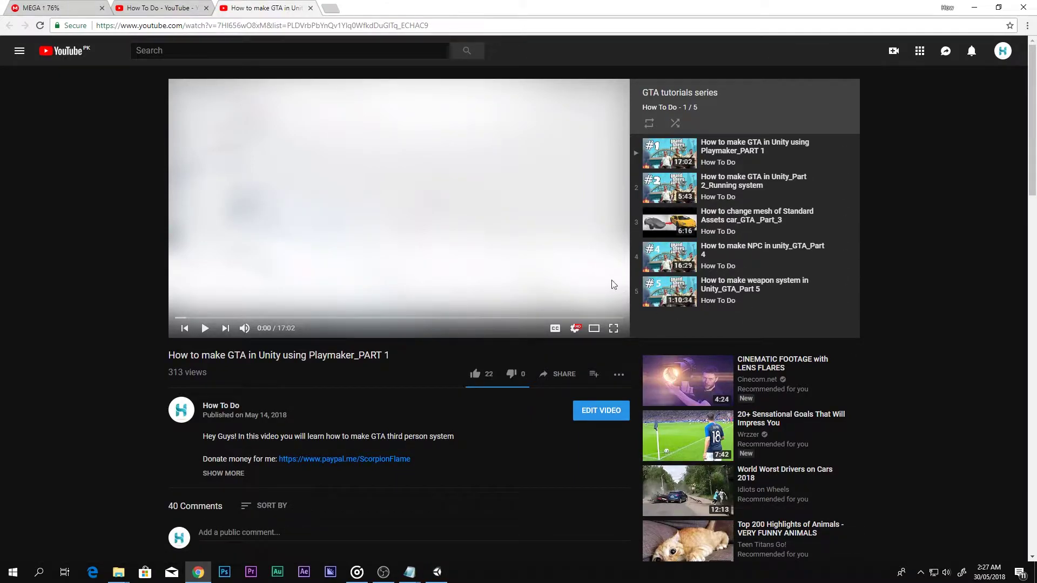
left_click(974, 7)
middle_click_drag(381, 184, 457, 178)
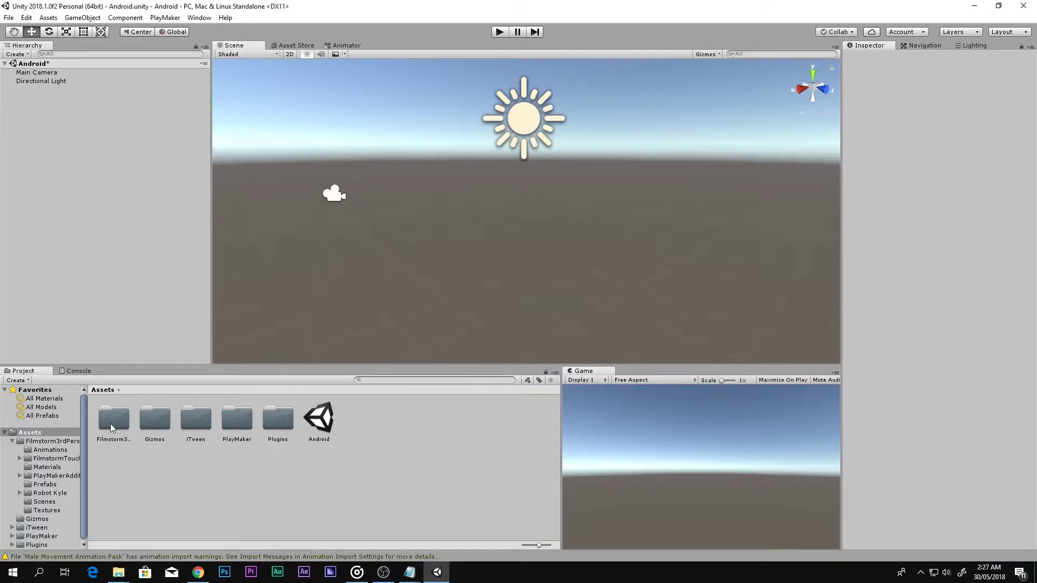
Step: Select the imported Filmstorm3rdPersonTouchSystem folder, then bring the How to Install notes forward
left_click(125, 414)
left_click(116, 574)
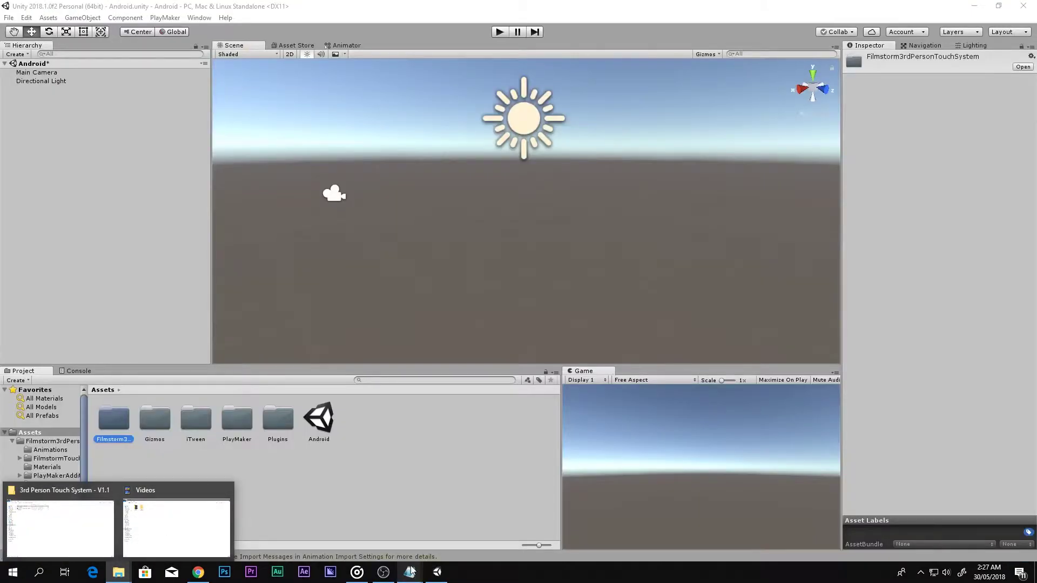
mouse_move(411, 570)
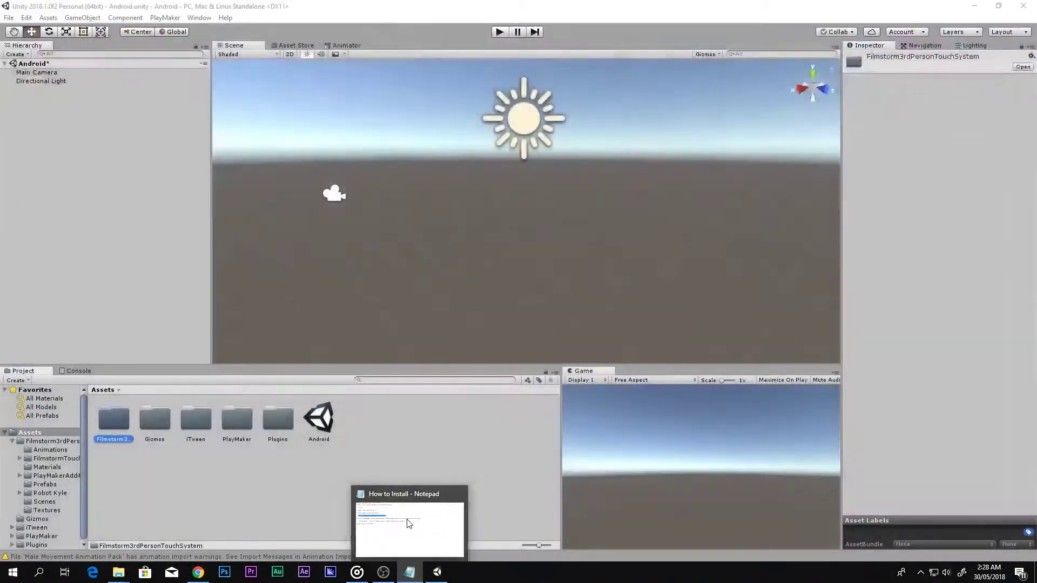
left_click(408, 523)
Step: Review step 4 on moving InputManager.asset into ProjectSettings, then switch to the download folder
left_click_drag(253, 199, 640, 207)
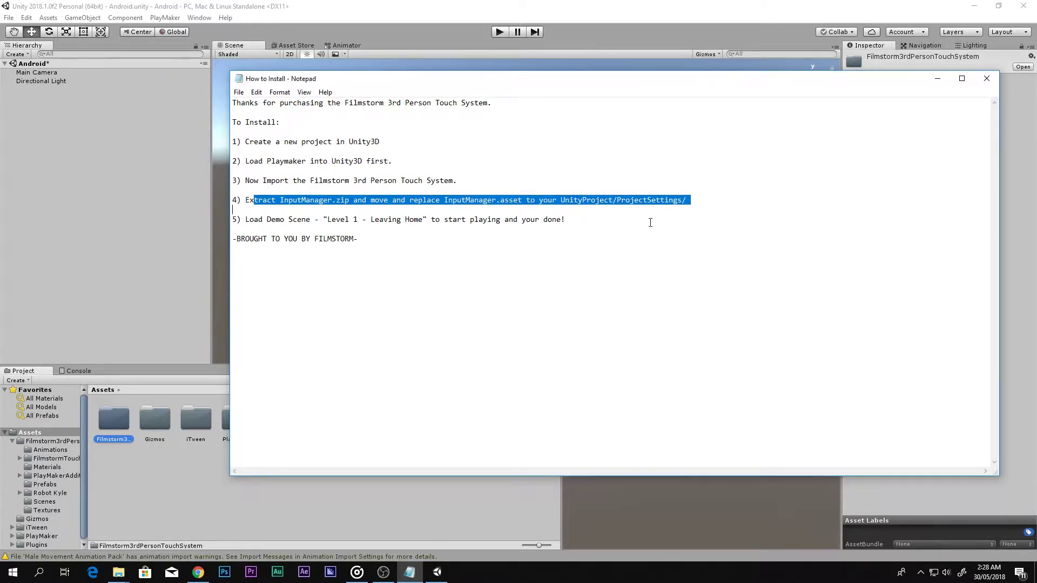
left_click(633, 223)
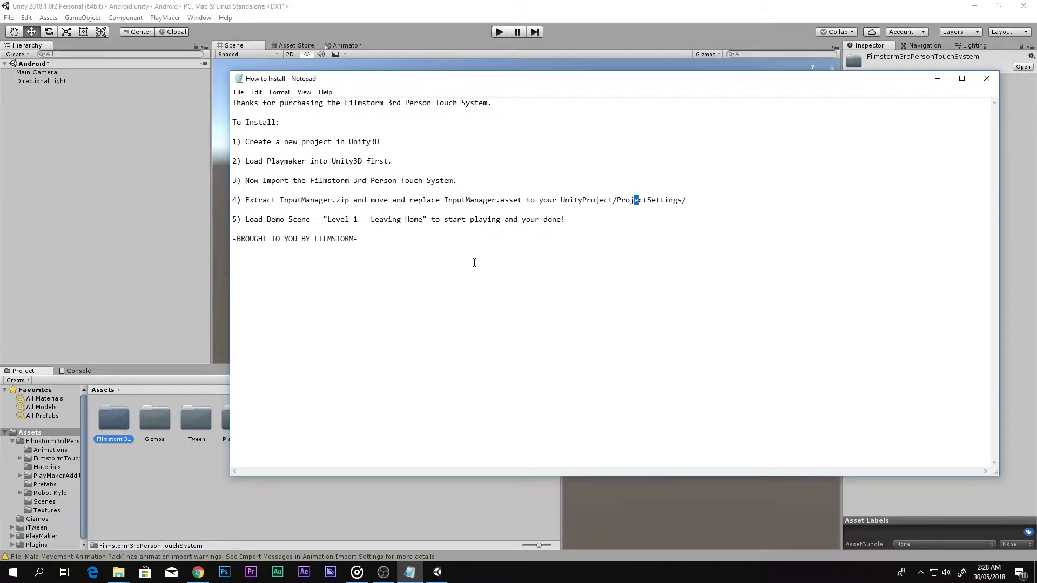
mouse_move(118, 571)
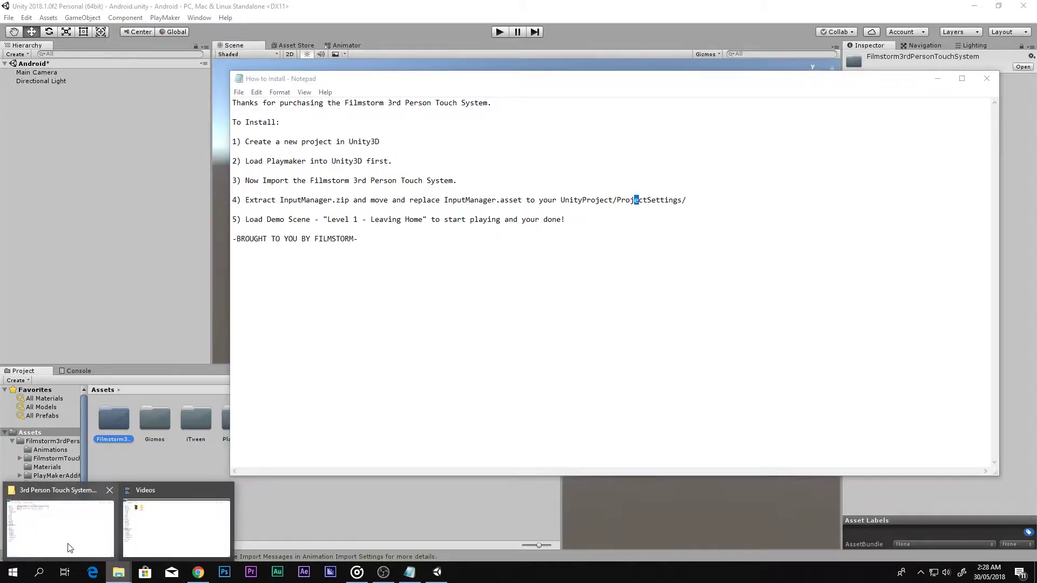
left_click(69, 546)
Step: Extract the InputManager zip into its own folder and copy InputManager.asset
left_click(135, 89)
right_click(135, 90)
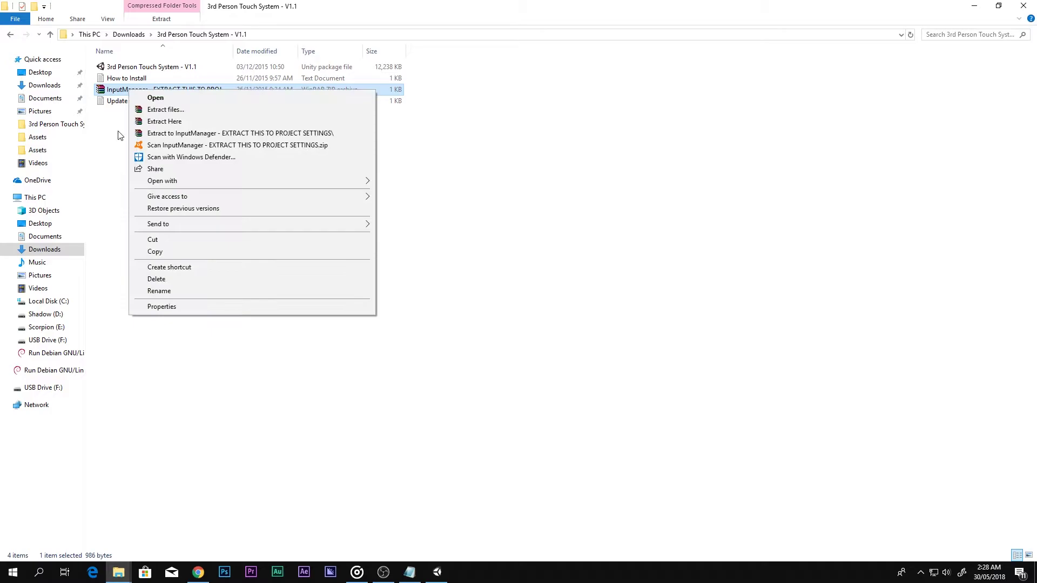
left_click(218, 133)
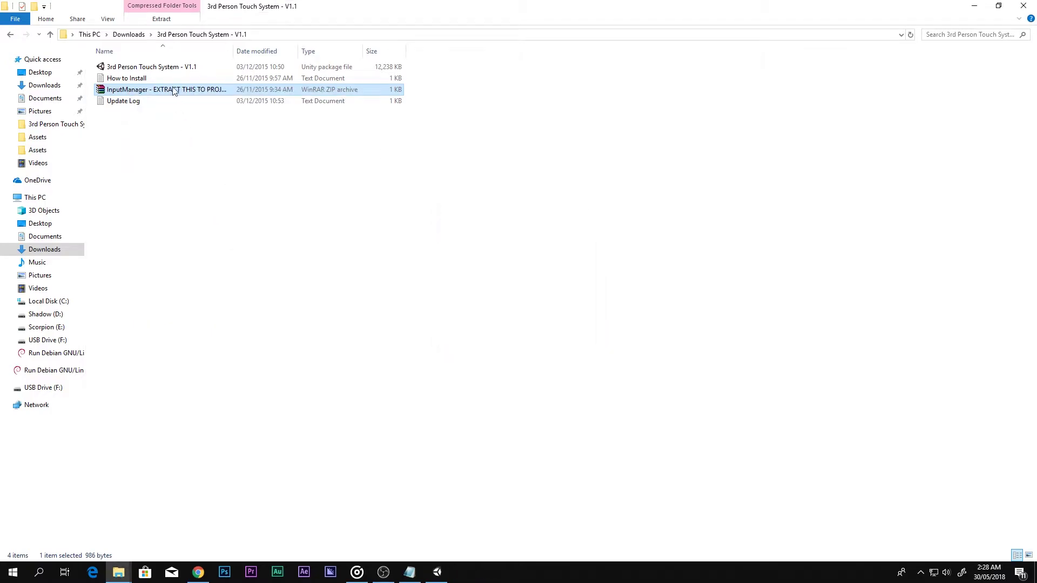
double_click(147, 69)
left_click(138, 70)
right_click(137, 69)
left_click(179, 244)
key("alt+Left")
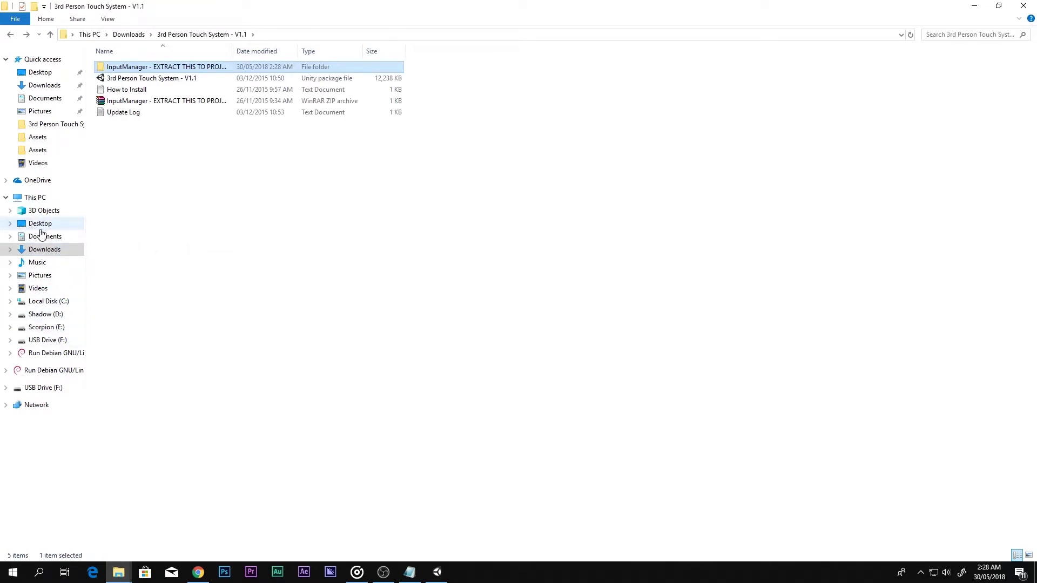
Step: Paste InputManager.asset into Documents > Android > ProjectSettings, replacing the existing file
left_click(46, 238)
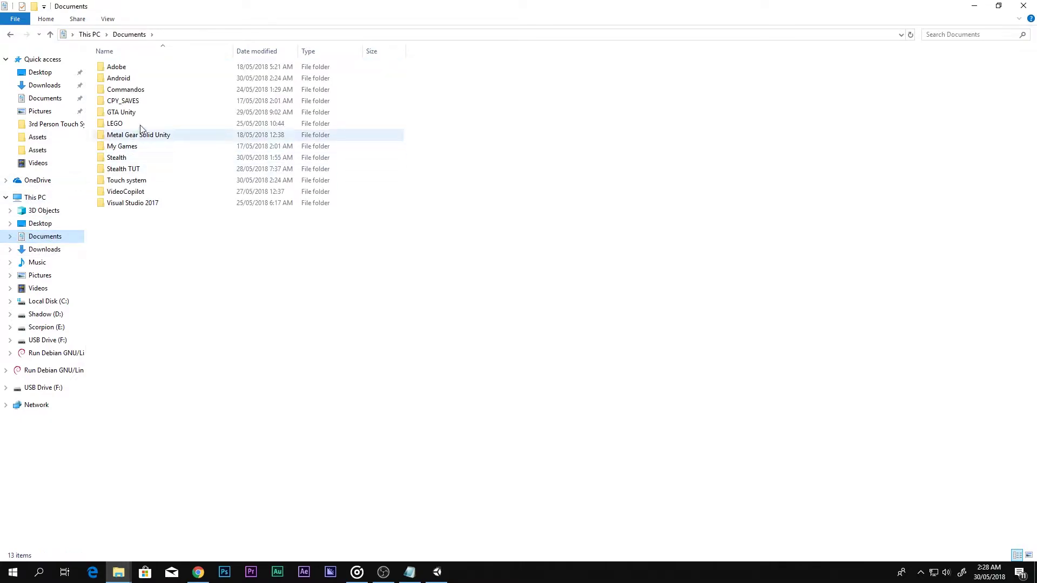
double_click(134, 80)
double_click(132, 103)
right_click(249, 357)
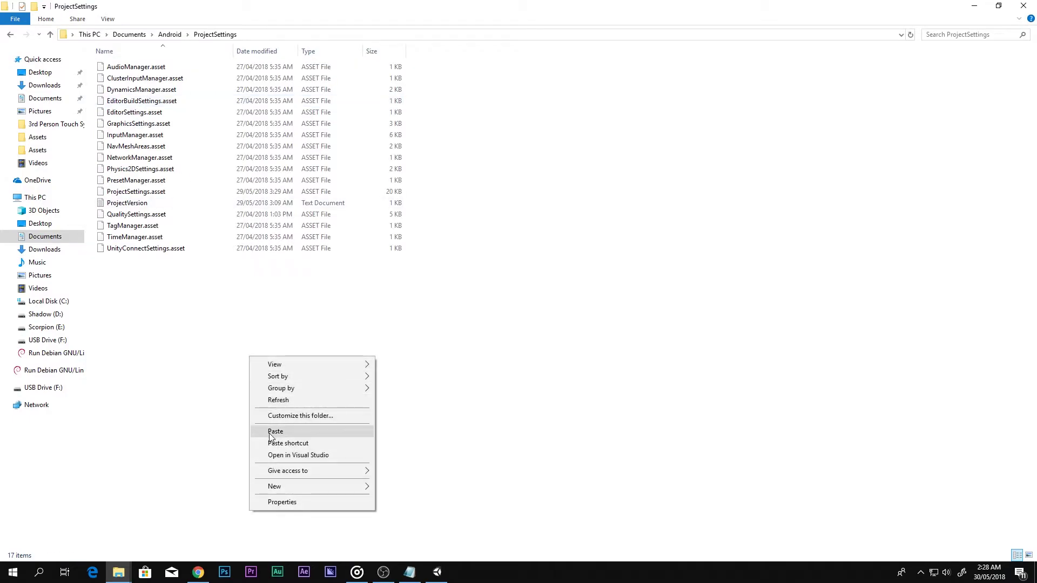
left_click(275, 431)
left_click(456, 211)
left_click(256, 368)
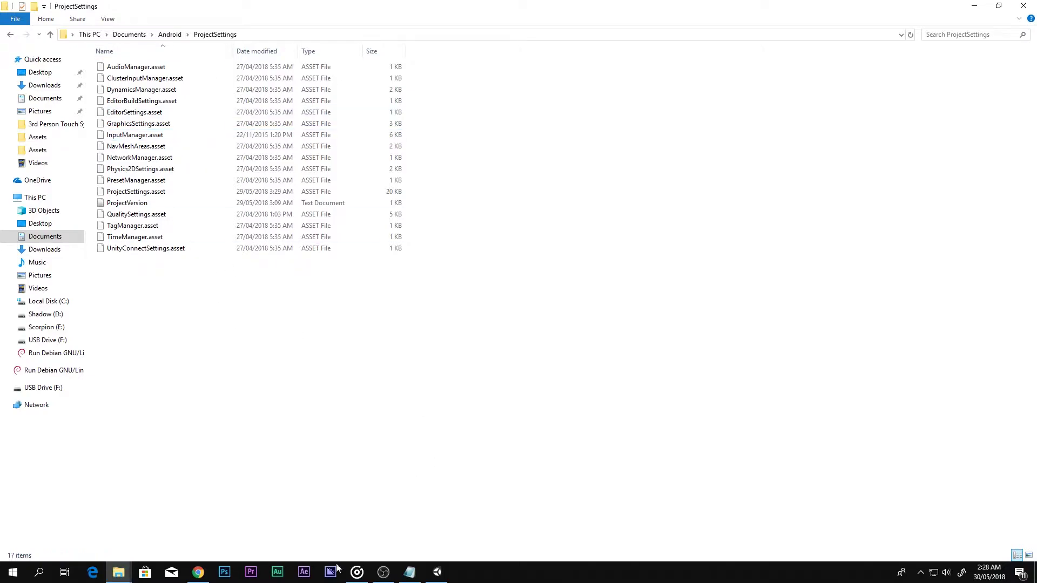
left_click(409, 572)
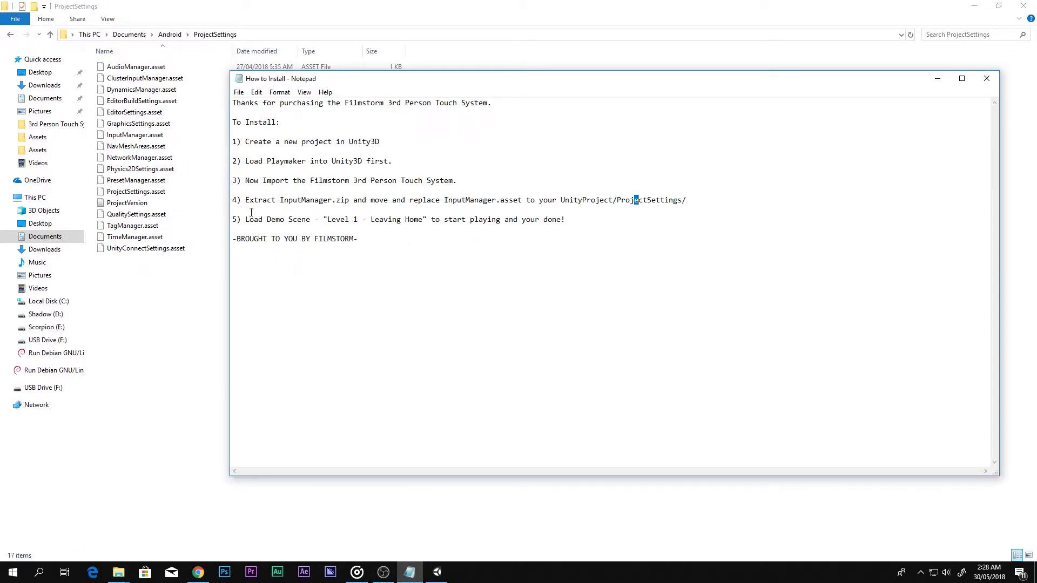
Step: Read the final demo-scene step of the notes, then close Notepad and File Explorer
left_click_drag(246, 220, 551, 223)
left_click_drag(237, 241, 380, 242)
left_click(384, 251)
left_click(987, 78)
left_click(1023, 5)
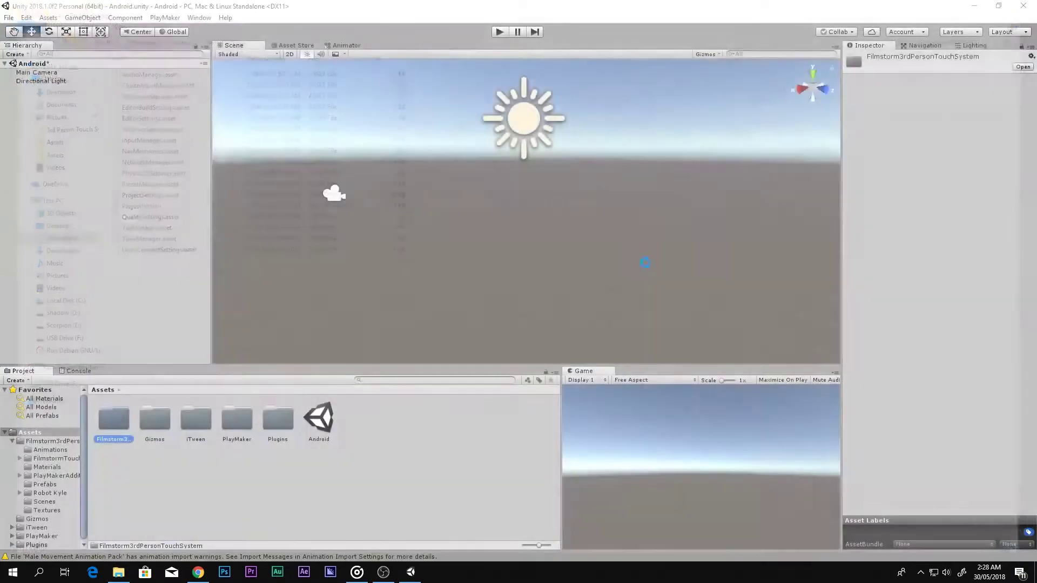
Step: Open Filmstorm3rdPersonTouchSystem > Scenes > DemoLevel, answer the save prompt, and enter Play mode
double_click(100, 426)
double_click(361, 424)
double_click(125, 414)
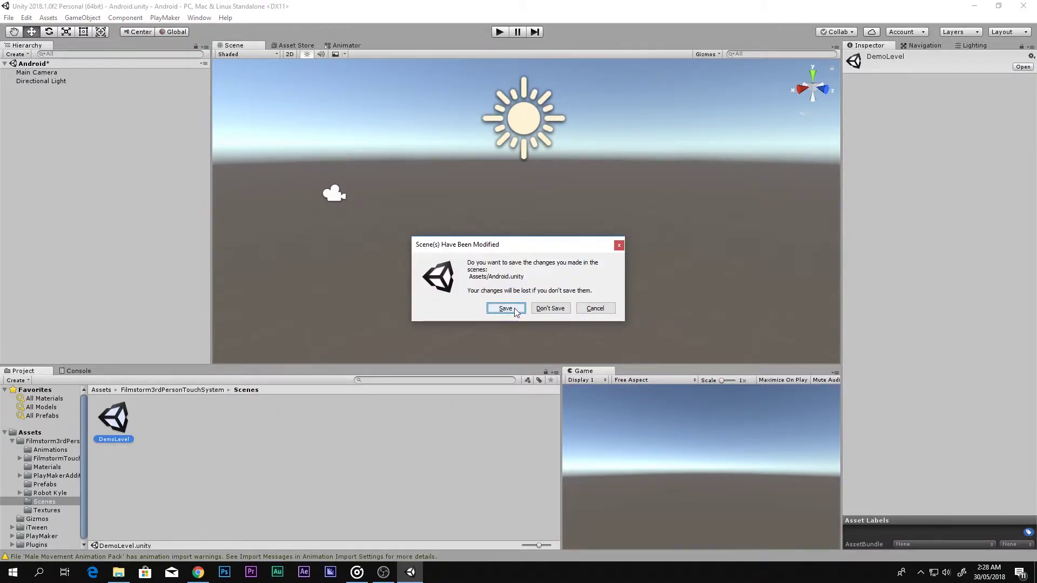
left_click(536, 308)
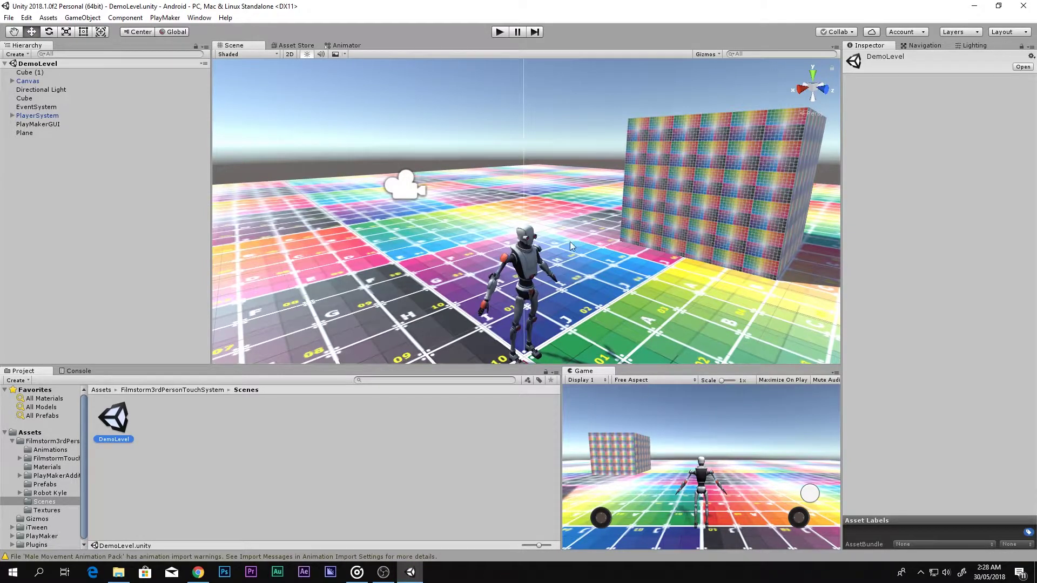
left_click(498, 32)
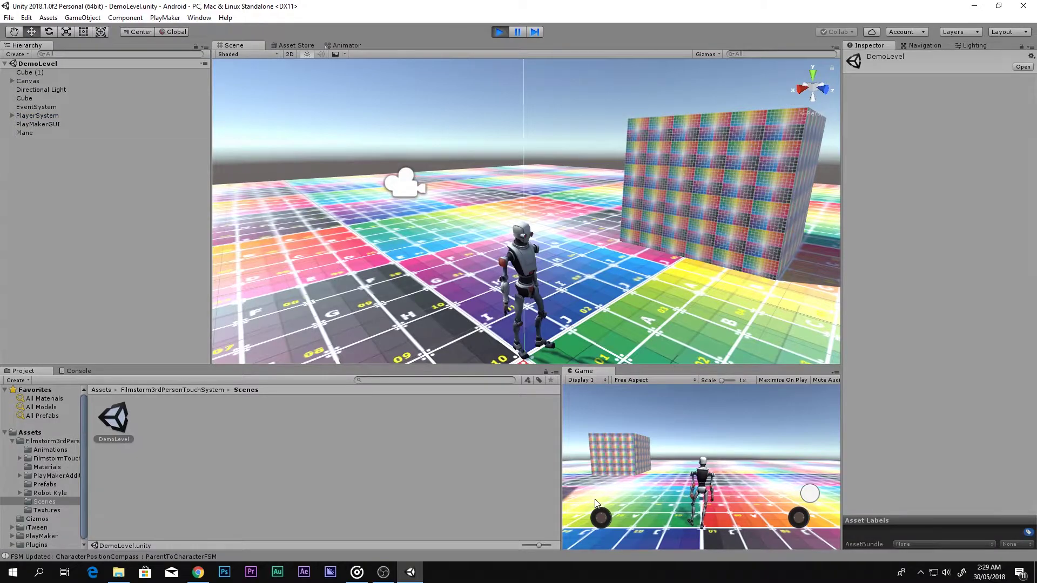
Step: Run, turn and jump the robot and swing the camera with the touch joysticks, then stop play and view the FSM warnings
left_click_drag(675, 454, 709, 458)
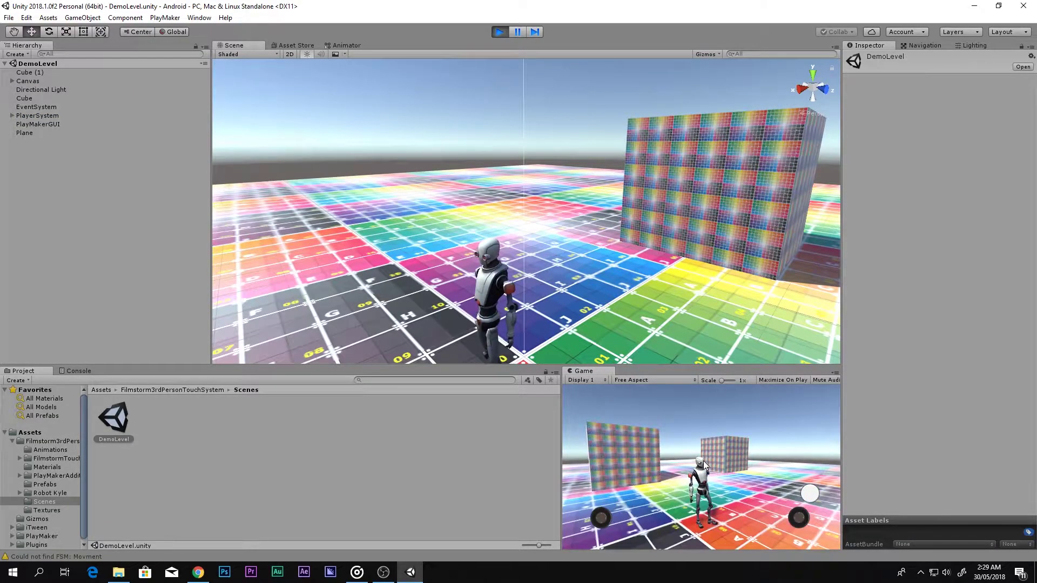
left_click_drag(609, 509, 603, 489)
left_click(806, 495)
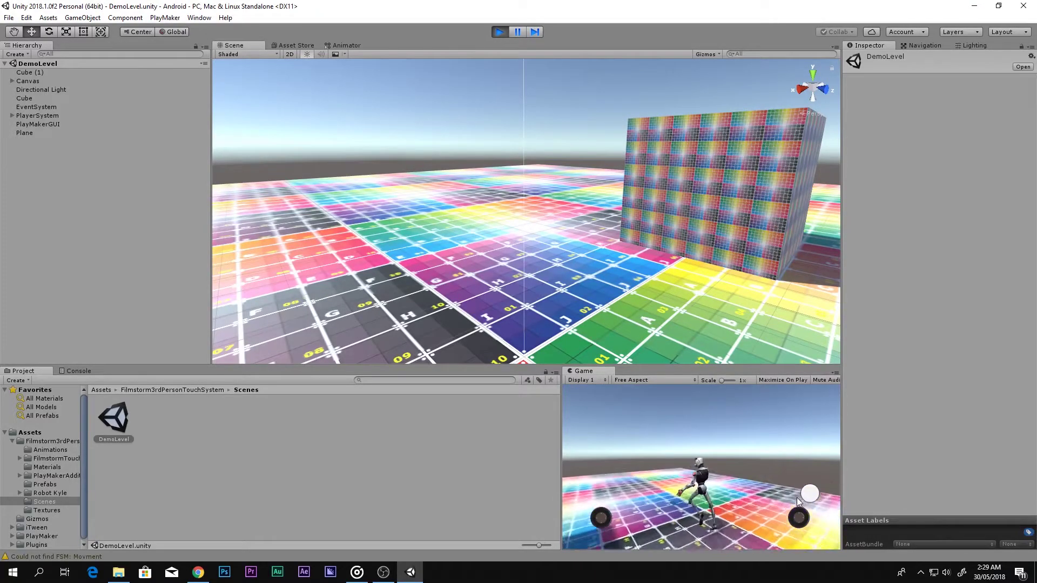
left_click_drag(791, 506, 746, 554)
left_click_drag(603, 519, 737, 523)
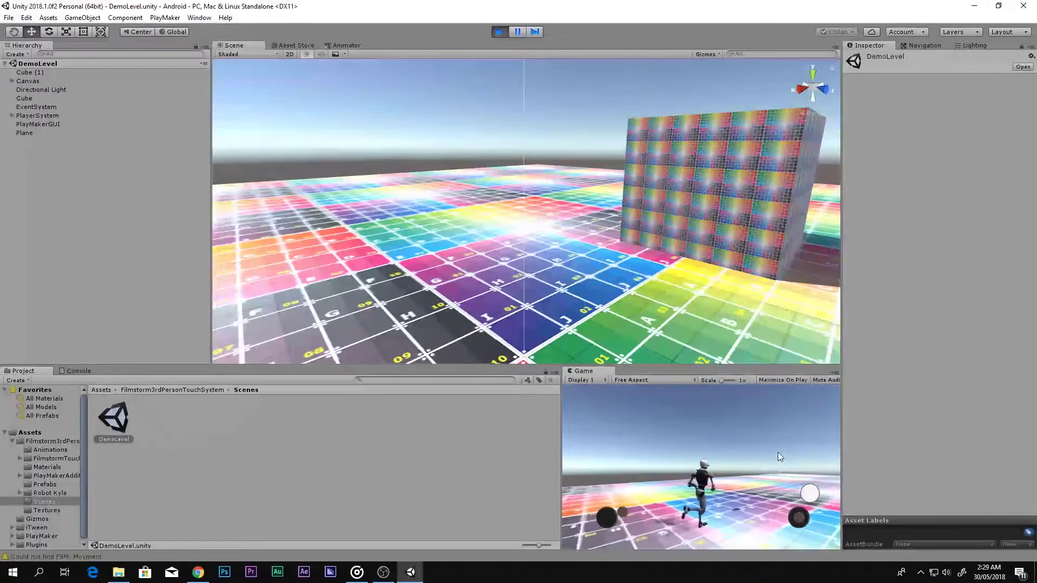
left_click(498, 33)
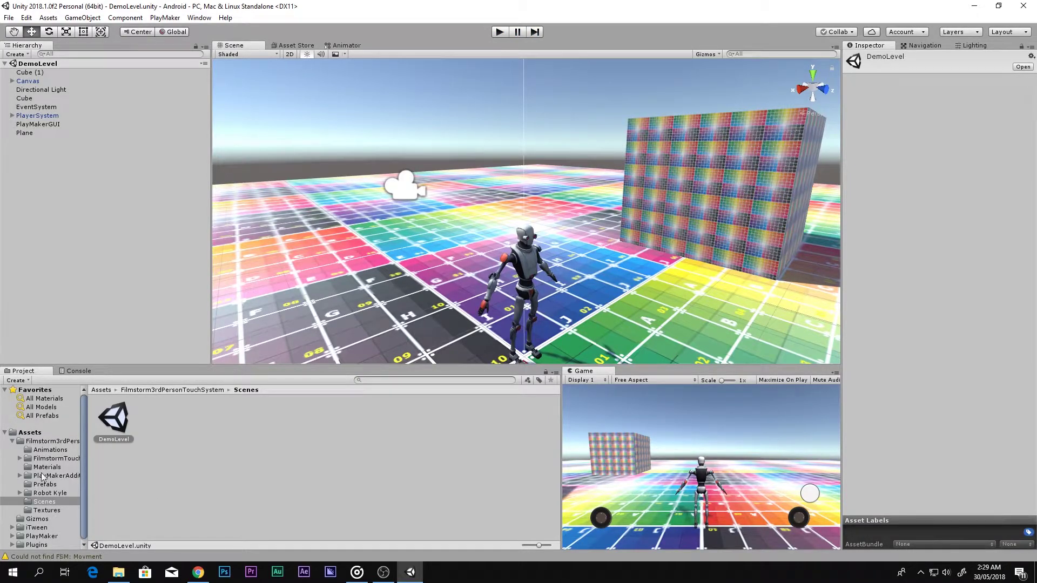
left_click(67, 557)
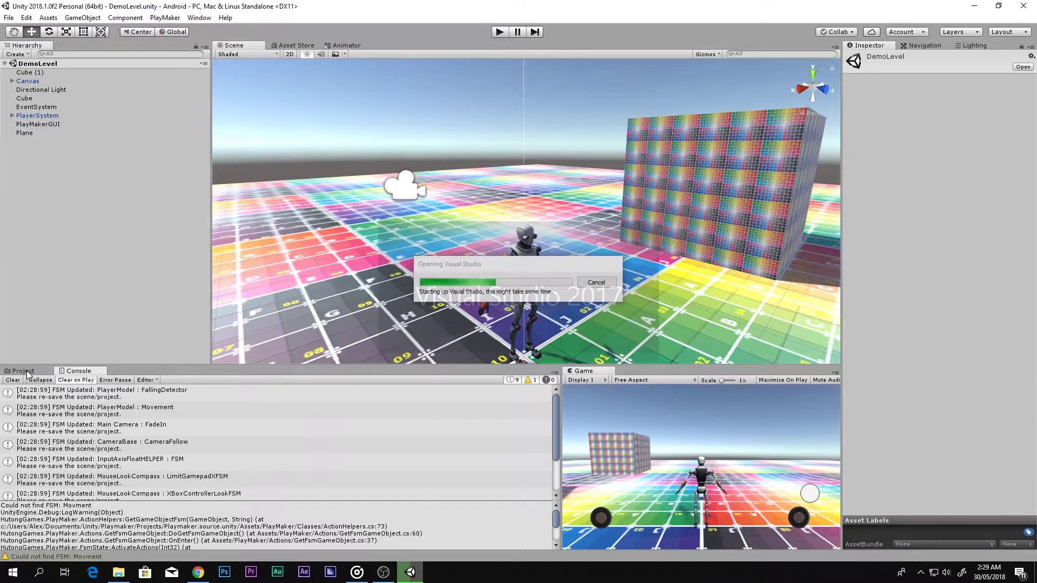
right_click(467, 574)
left_click(493, 527)
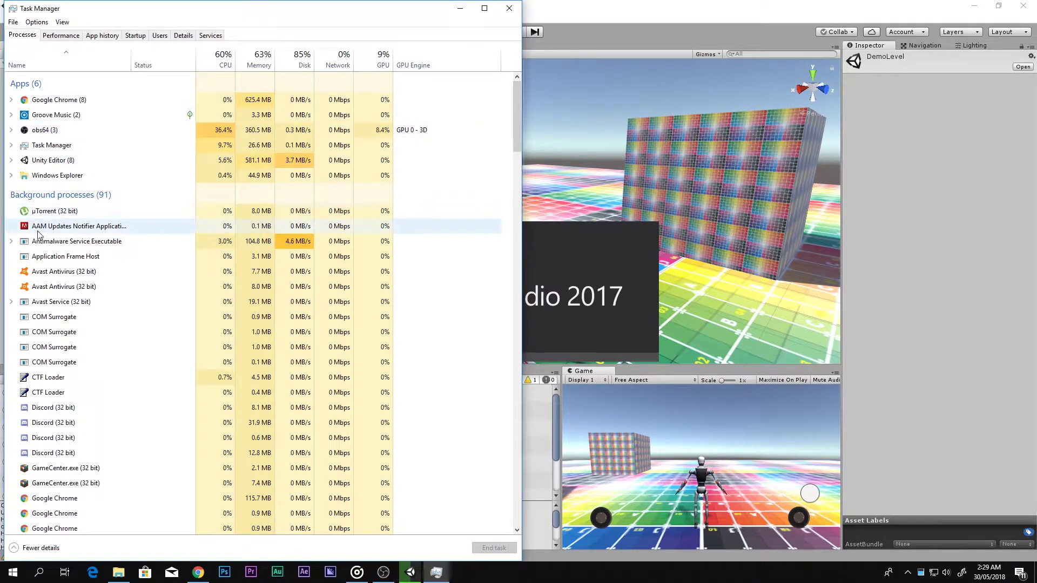
left_click(11, 160)
left_click(75, 197)
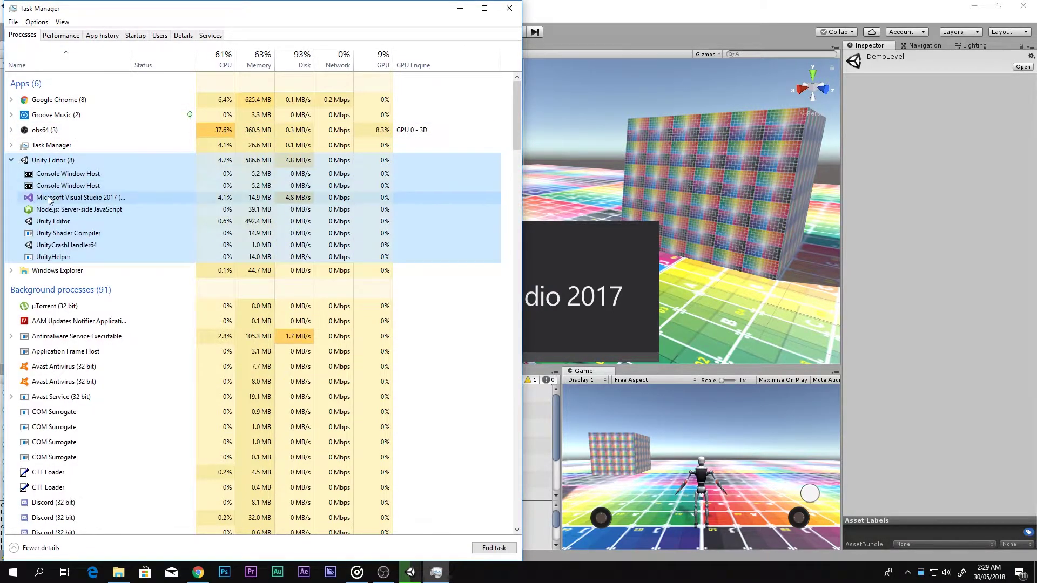
left_click(512, 9)
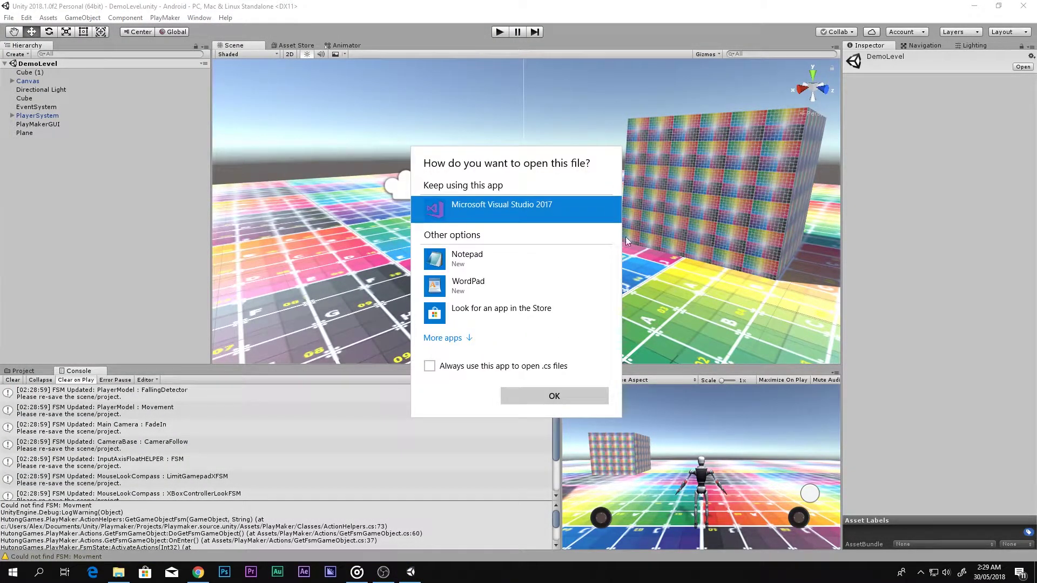
left_click(574, 395)
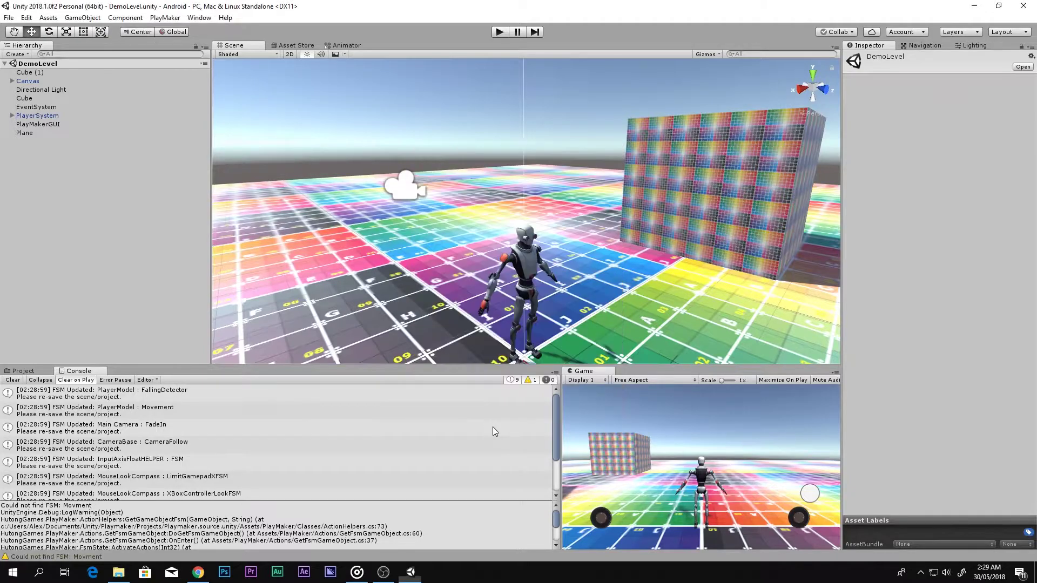
left_click(20, 371)
scroll(28, 511, "down", 1)
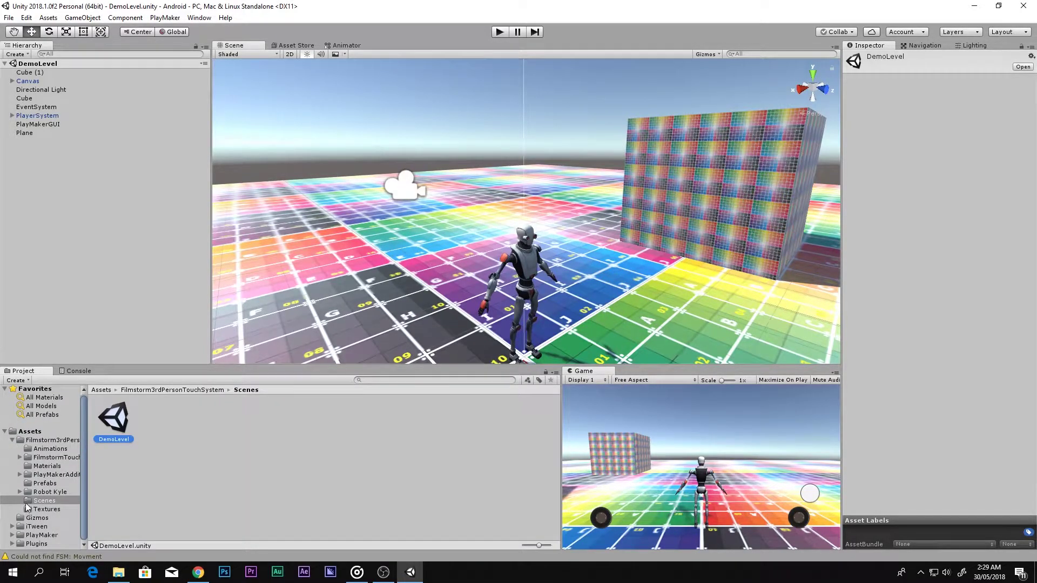
Step: Browse the PlayMaker Actions folder, then collapse the Filmstorm3rdPerson and PlayMaker folders in the Project panel
left_click(12, 536)
scroll(22, 513, "down", 3)
left_click(20, 534)
scroll(36, 529, "down", 3)
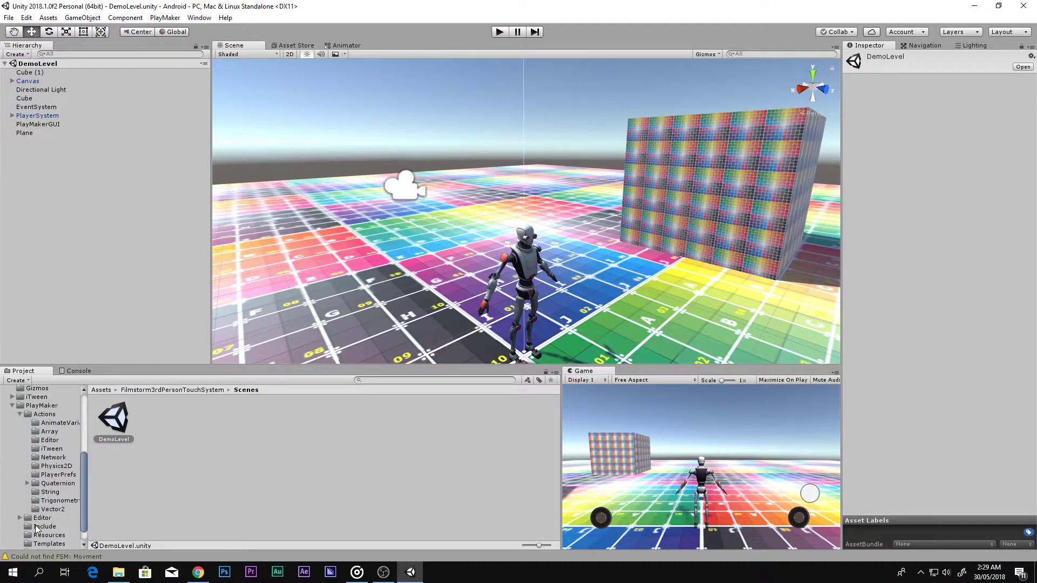
scroll(55, 538, "down", 1)
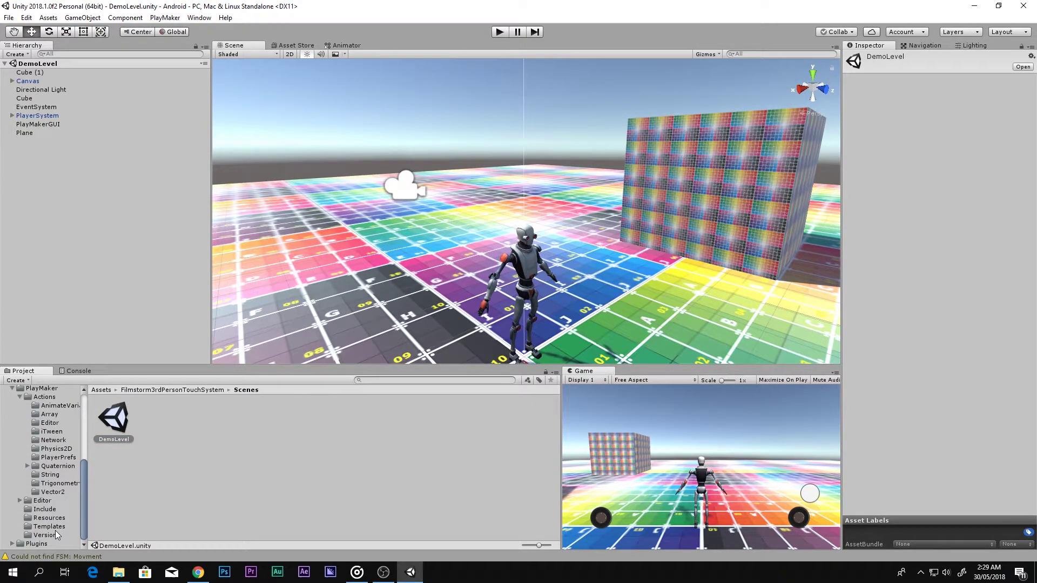
scroll(53, 532, "up", 6)
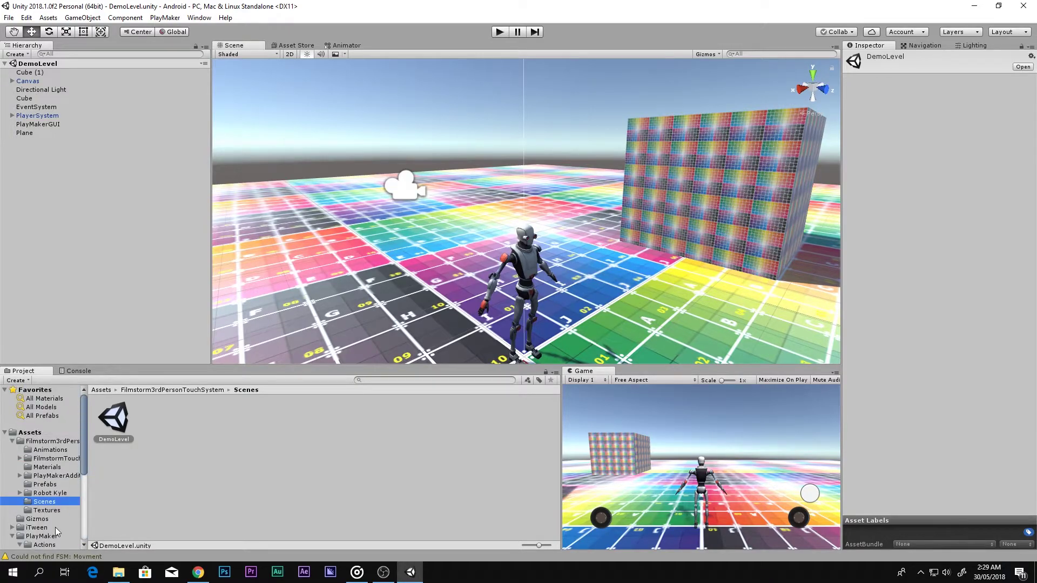
left_click(12, 441)
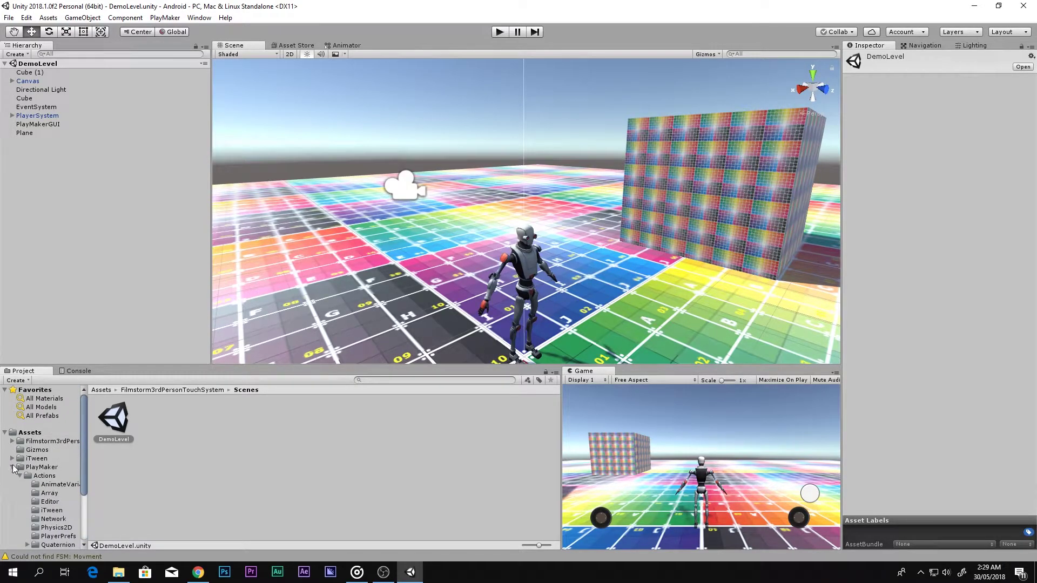
left_click(12, 467)
Step: Fly the Scene view camera out to the horizon and back toward the robot
middle_click_drag(530, 235, 451, 216)
scroll(446, 219, "up", 2)
scroll(440, 227, "down", 10)
right_click_drag(438, 232, 397, 305)
left_click_drag(398, 306, 524, 71, "alt")
key("w")
right_click_drag(524, 72, 503, 66)
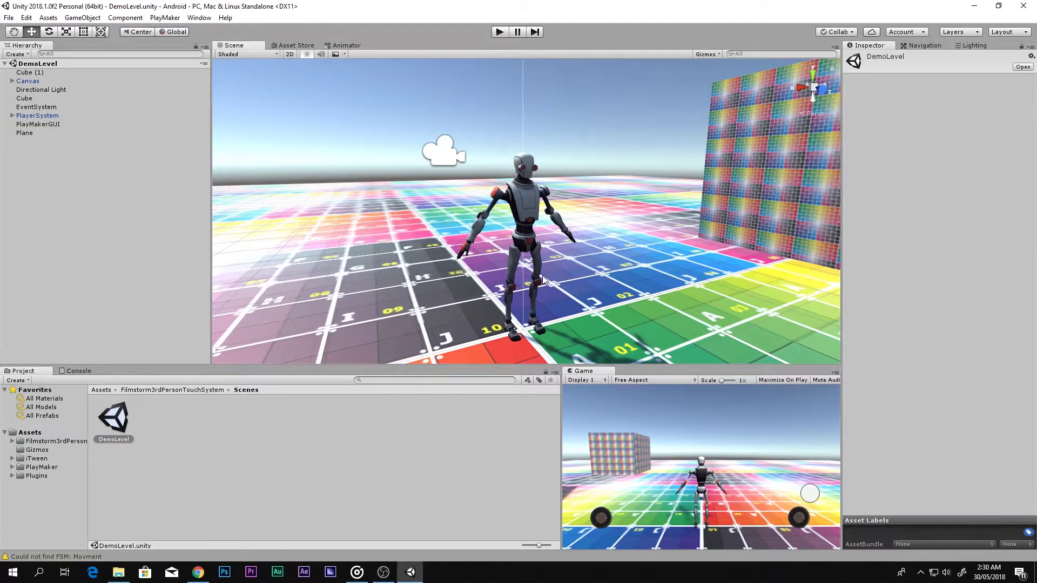
left_click_drag(541, 272, 540, 270, "alt")
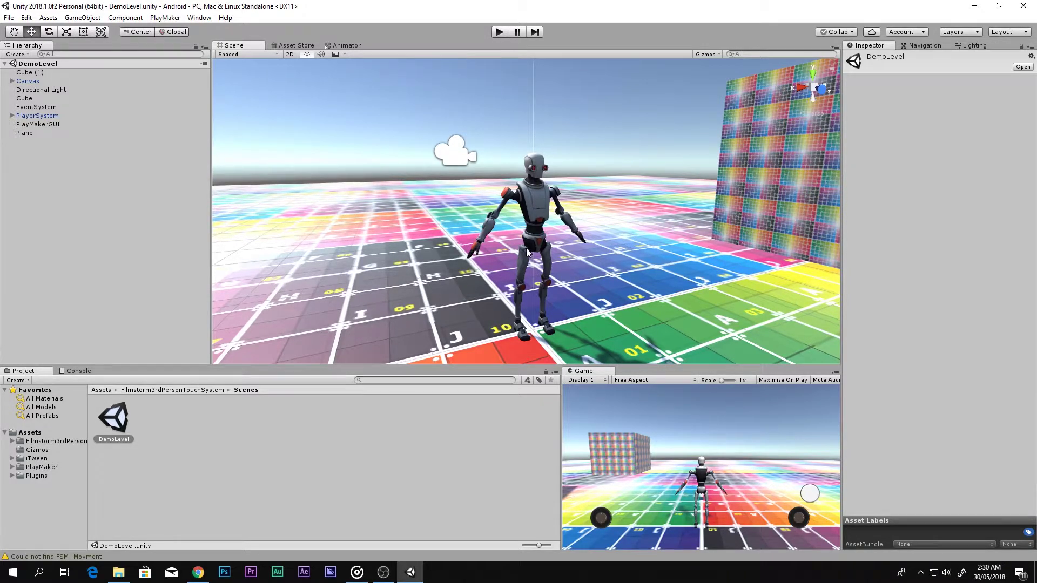
scroll(534, 231, "up", 4)
scroll(533, 231, "down", 4)
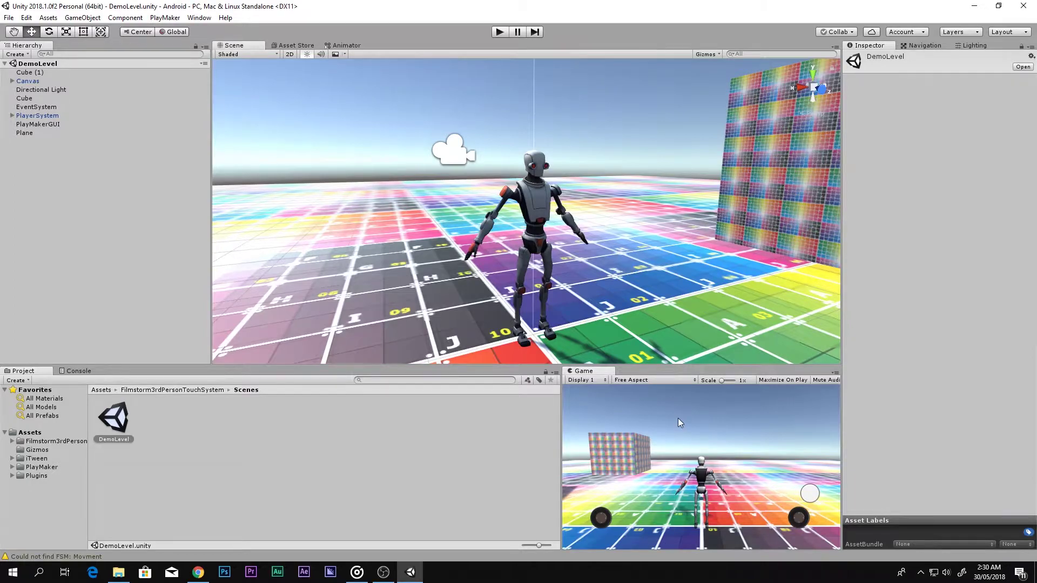
double_click(506, 45)
Step: Play the DemoLevel scene and run the robot forward, steering right and left with WASD
left_click(500, 32)
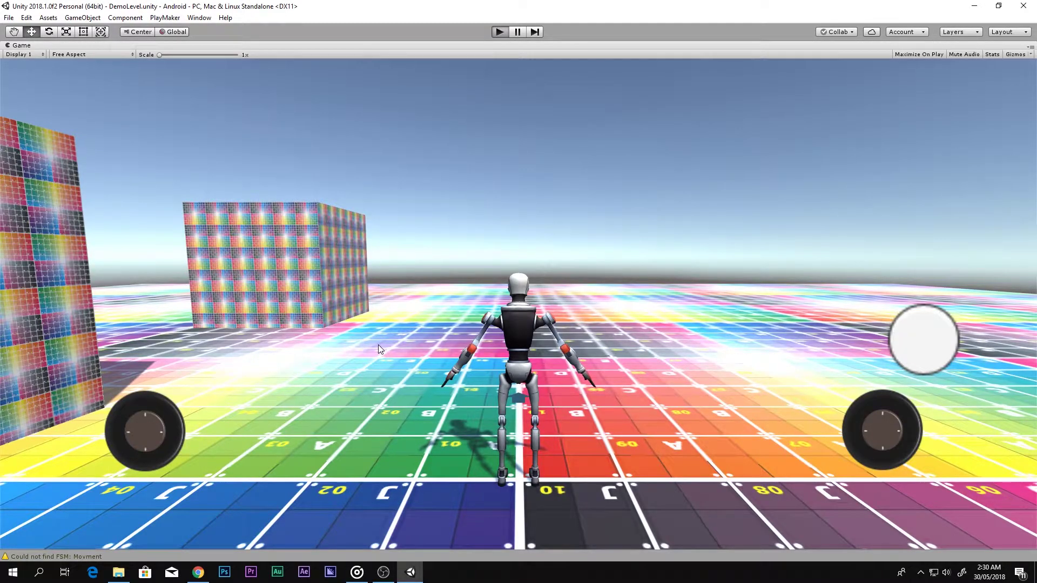
key("w")
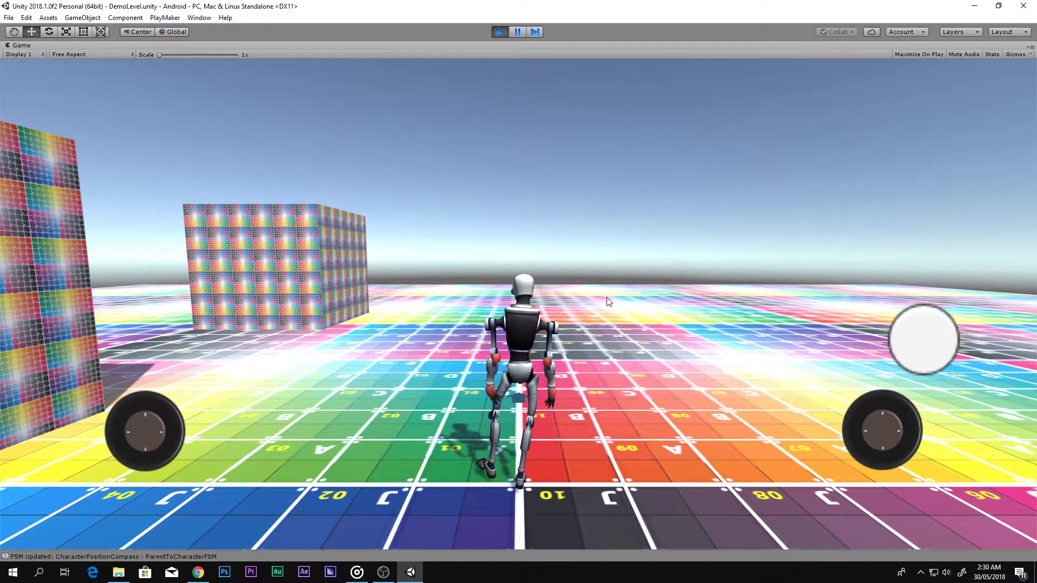
key("d")
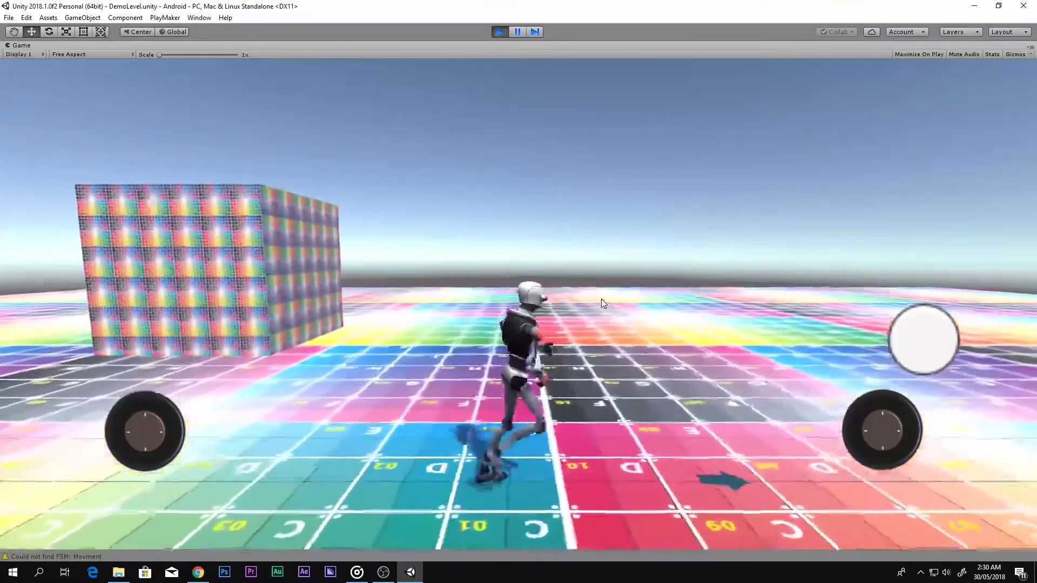
key("a")
Step: Move the robot and rotate the camera with the touch joysticks, then make it jump twice
left_click_drag(164, 421, 108, 399)
left_click_drag(714, 241, 471, 259)
key("w")
left_click_drag(681, 342, 661, 304)
left_click(948, 352)
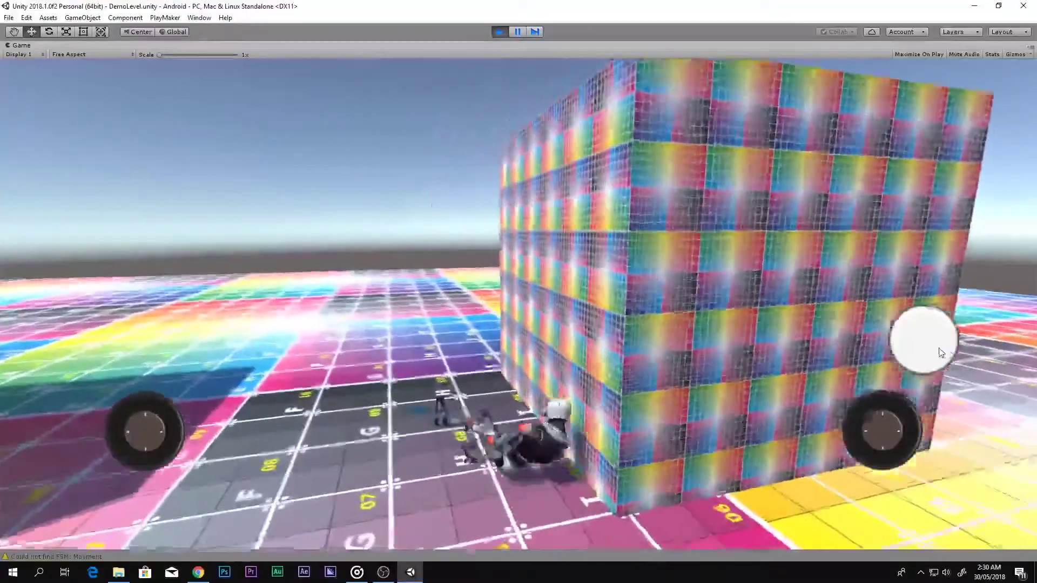
left_click(936, 349)
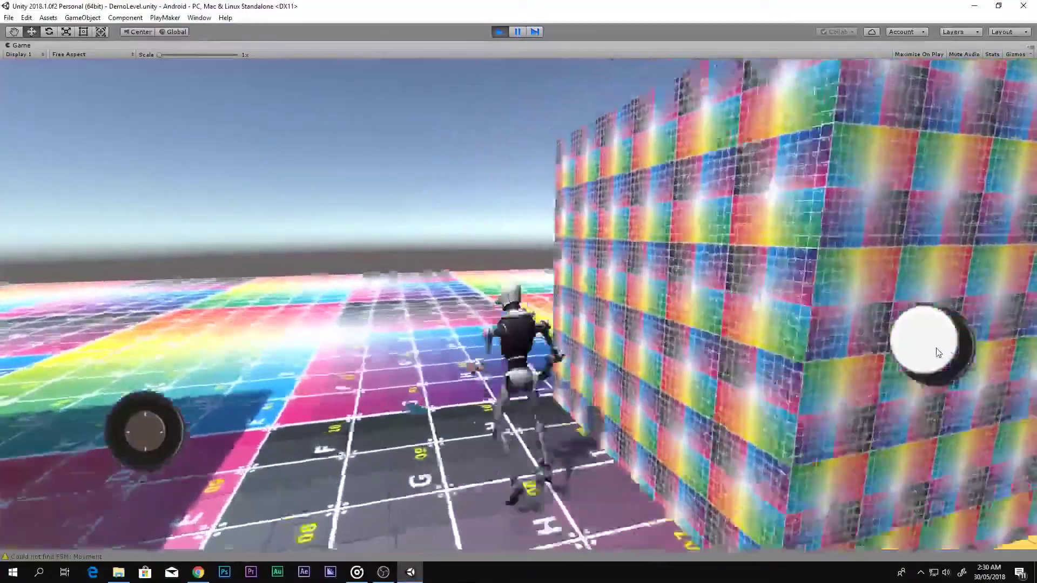
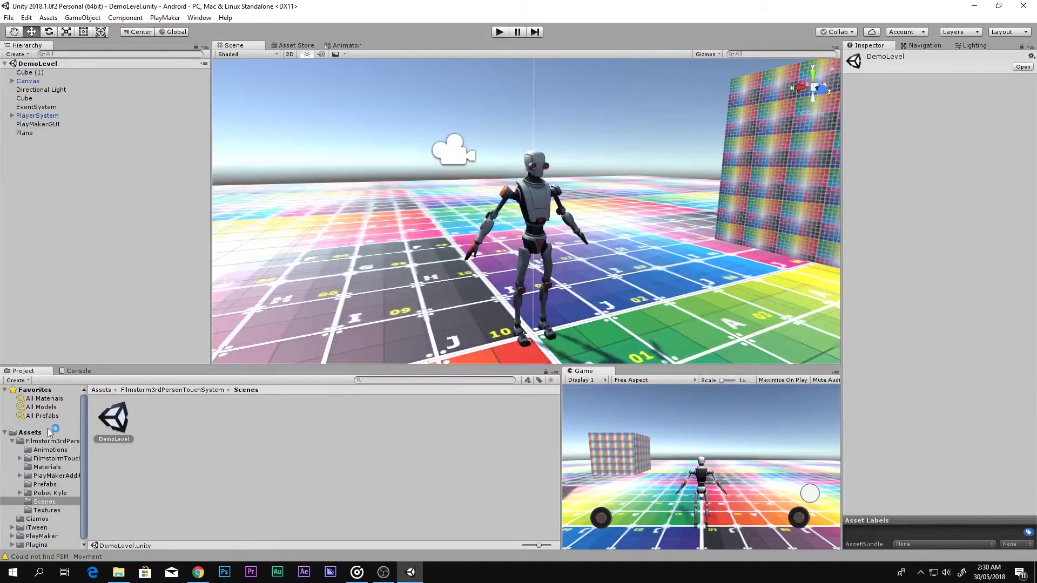
Step: Show the project's top-level Assets folders in the Project panel after the play test
left_click(49, 433)
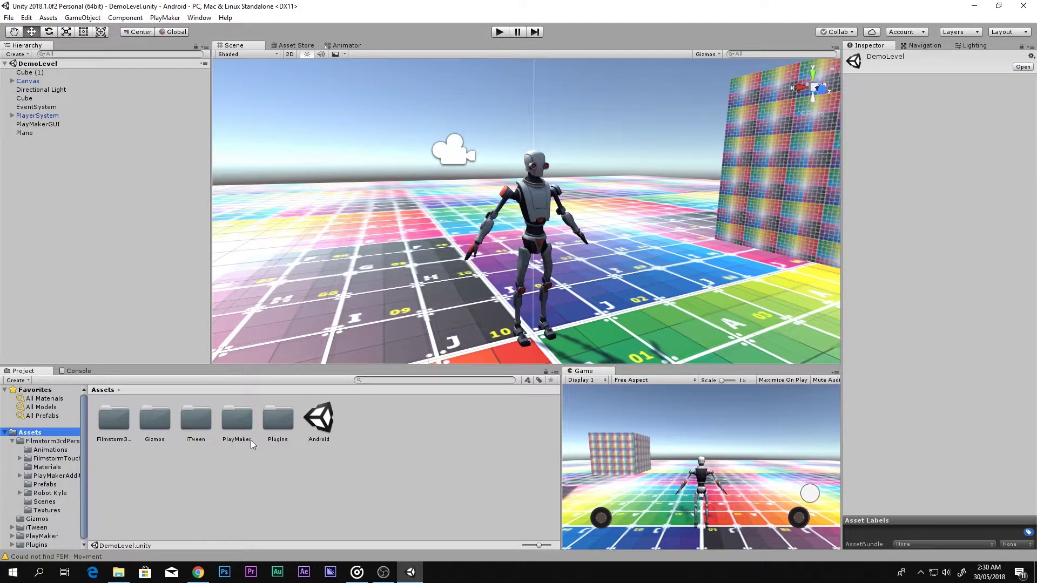
Step: Preview the gta1 model from the gta1 folder and drag it into the scene beside the robot
left_click(383, 572)
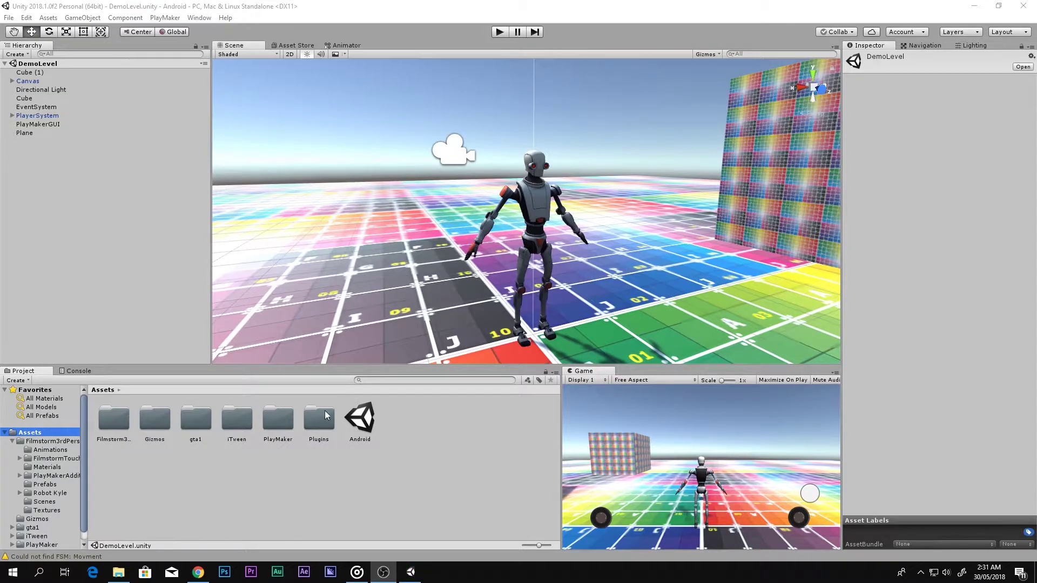
double_click(192, 421)
left_click(154, 426)
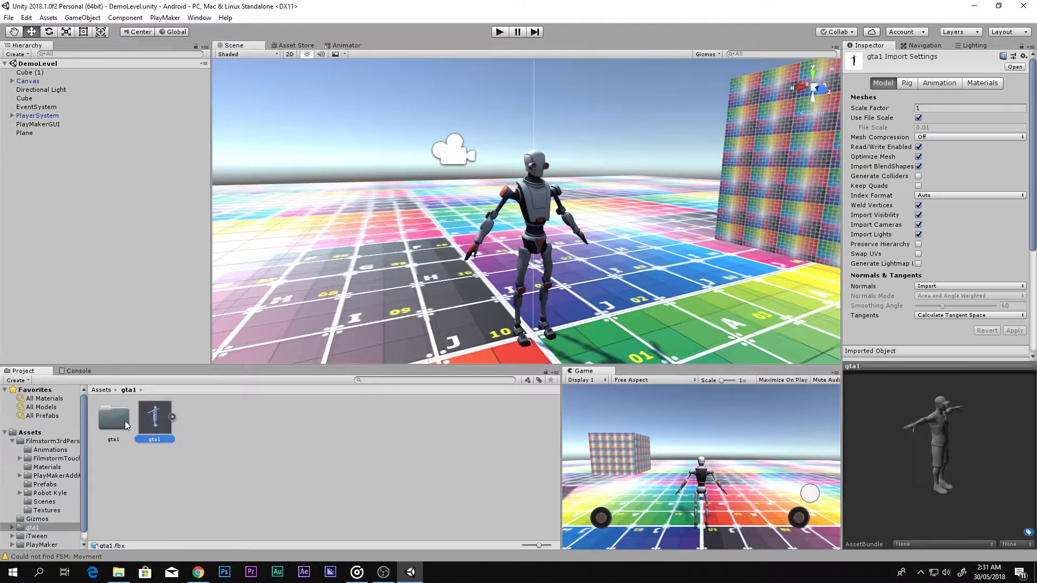
double_click(123, 421)
left_click(156, 421)
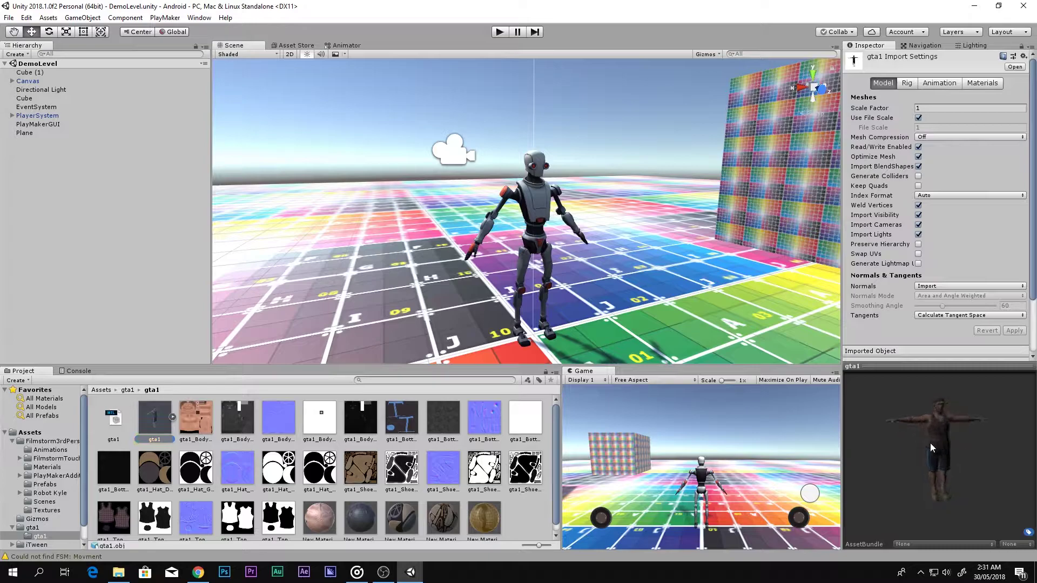
mouse_move(915, 442)
left_mouse_down()
mouse_move(817, 444)
mouse_move(920, 437)
left_mouse_up()
left_click(33, 527)
left_click_drag(154, 417, 415, 345)
Step: Open the gta1 materials folder and try dropping a material into the scene
double_click(104, 423)
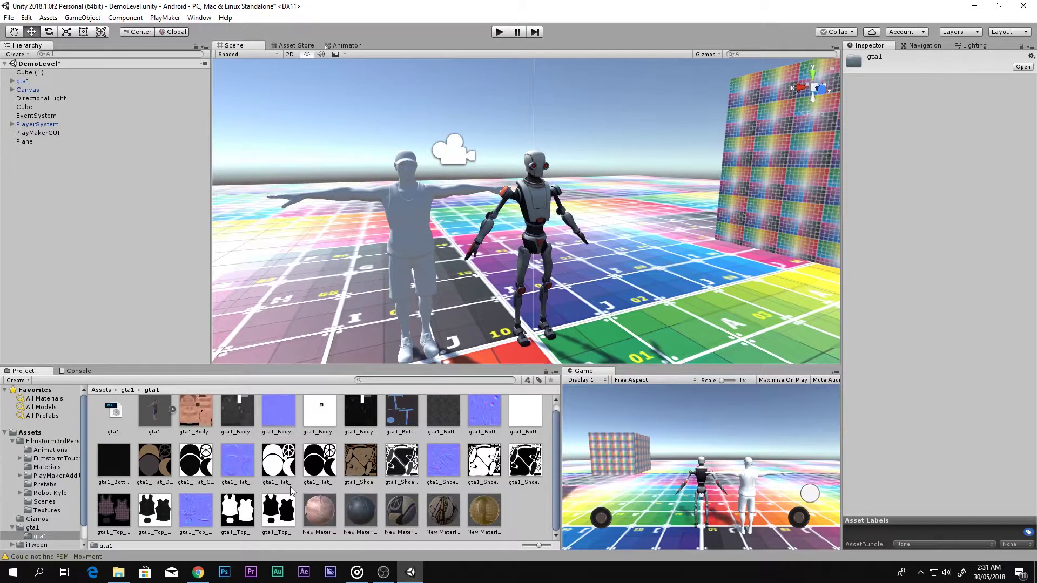
left_click_drag(320, 517, 404, 178)
mouse_move(404, 178)
middle_mouse_down()
mouse_move(436, 204)
mouse_move(416, 188)
middle_mouse_up()
scroll(437, 204, "down", 5)
Step: Frame the Canvas, then the gta1 character, in the Scene view
left_click(522, 232)
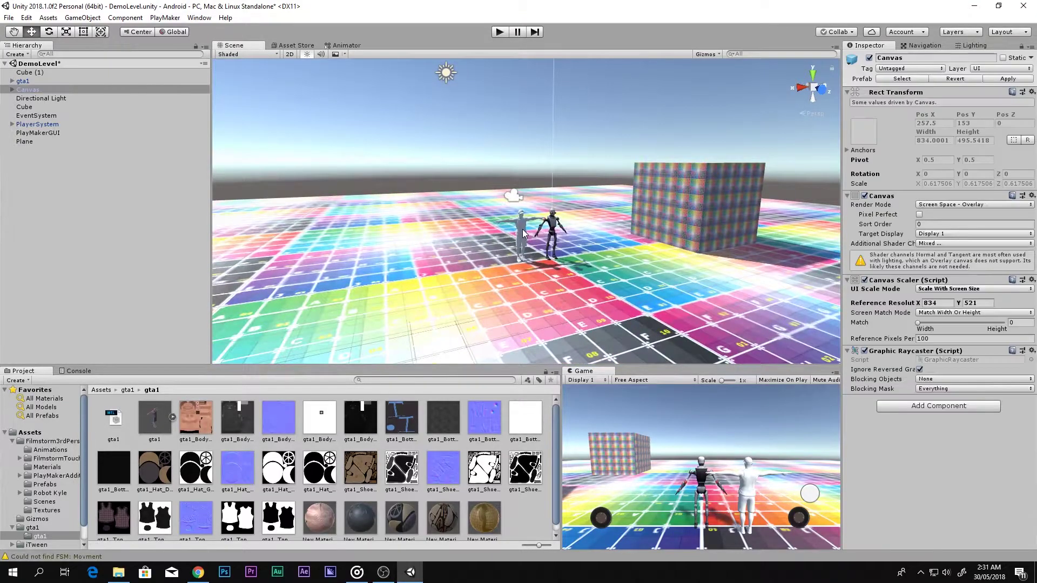
key("f")
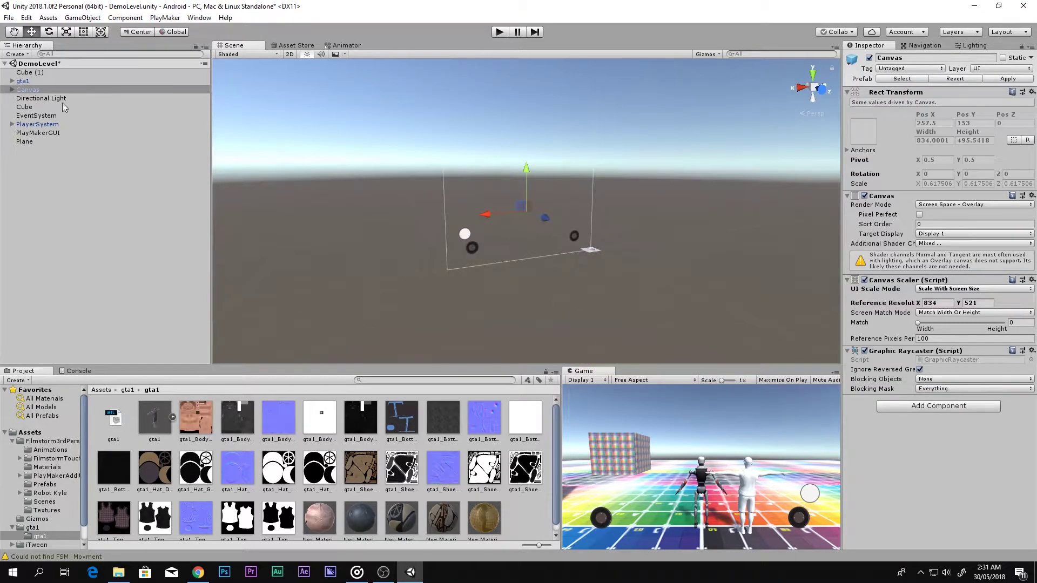
left_click(25, 81)
key("f")
scroll(569, 234, "up", 5)
middle_click_drag(552, 227, 532, 264)
left_click_drag(507, 106, 511, 116)
middle_click_drag(511, 116, 408, 146)
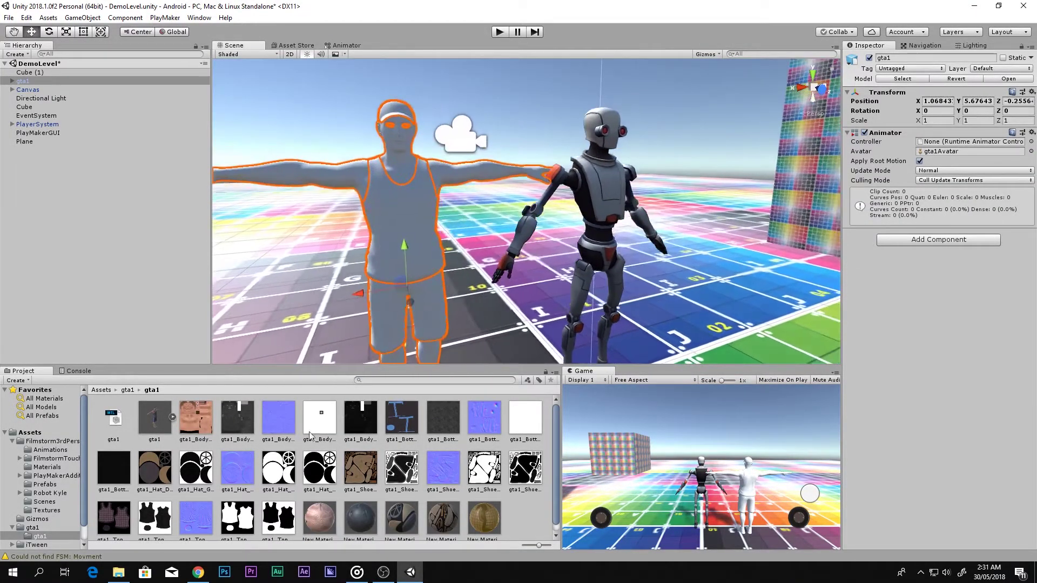
scroll(328, 518, "down", 1)
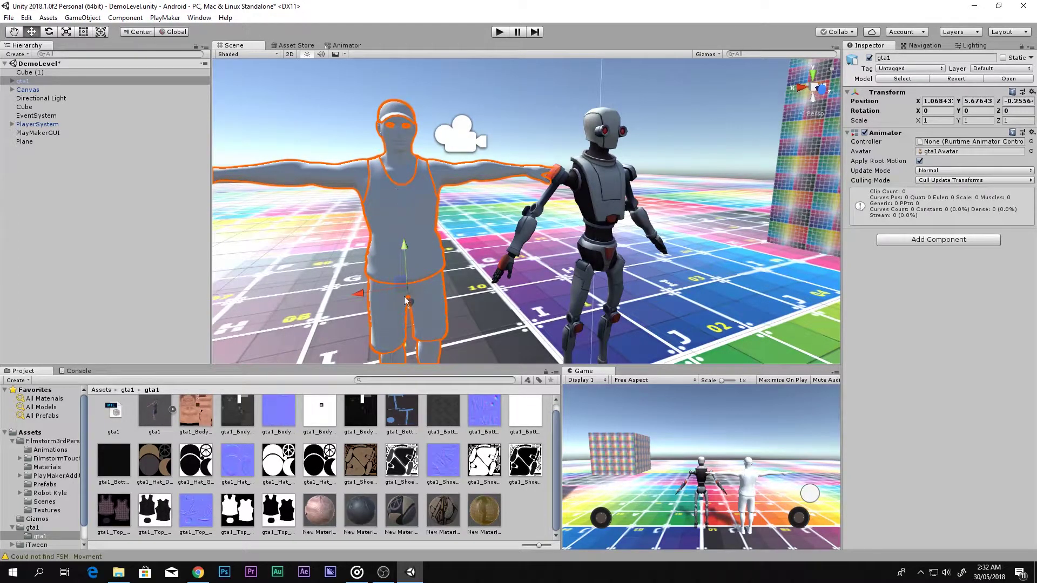
Step: Expand gta1 to show its Body mesh, then deactivate the Canvas joystick overlay
left_click(419, 259)
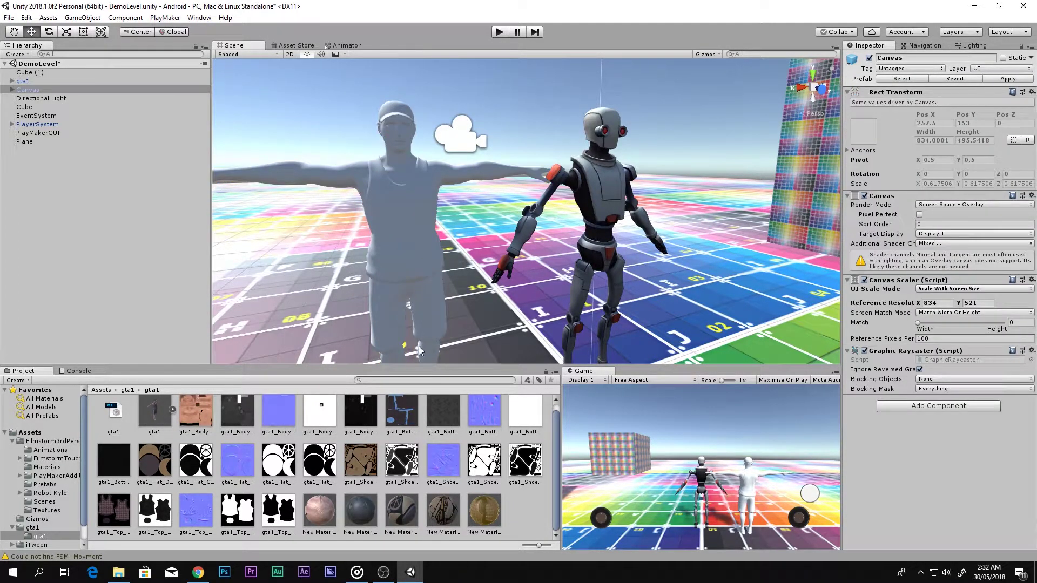
left_click(12, 81)
left_click(34, 91)
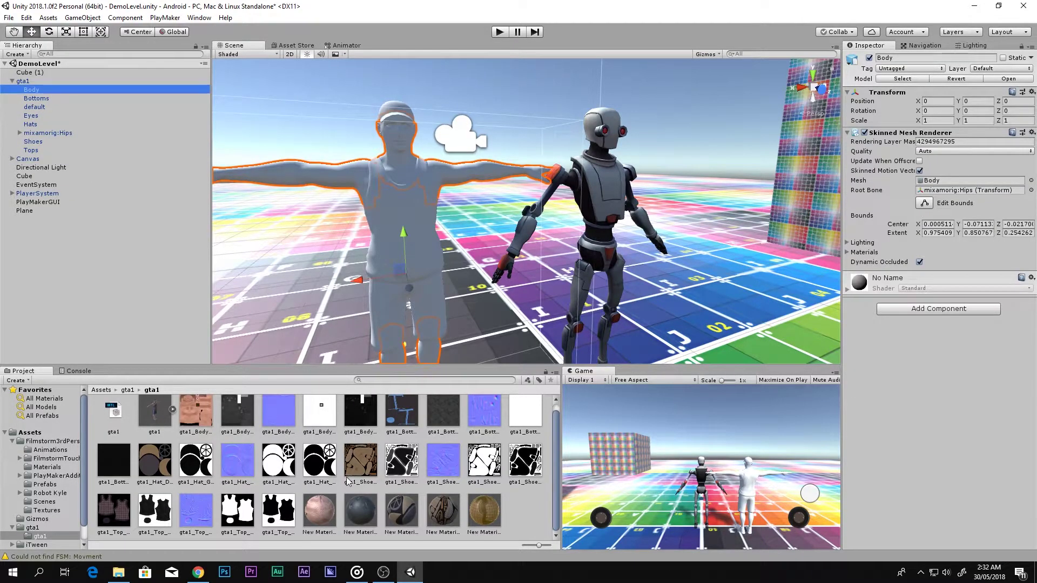
scroll(388, 289, "up", 3)
middle_click_drag(388, 288, 476, 291)
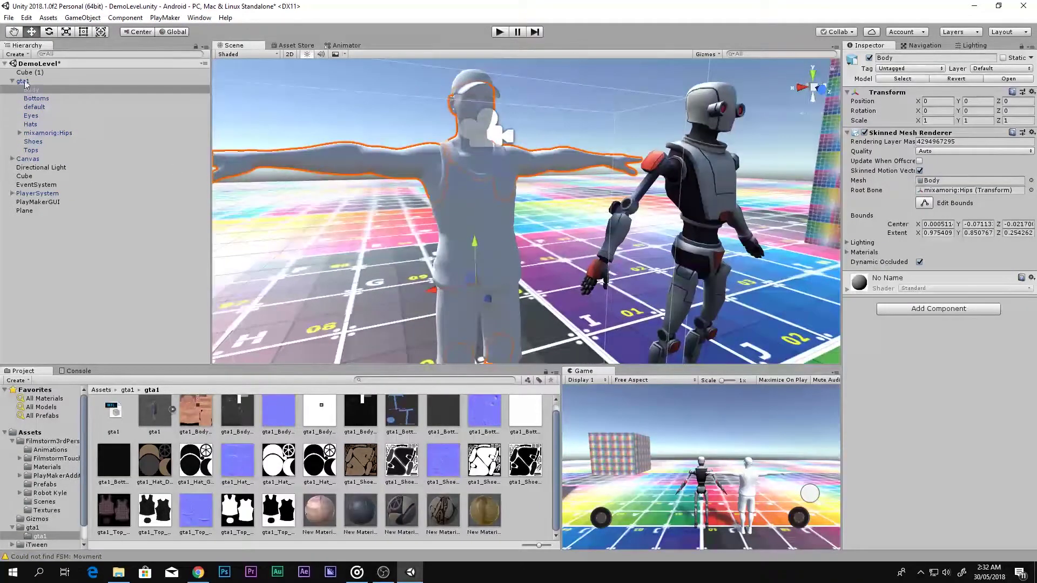
left_click(29, 159)
left_click(868, 58)
Step: Apply the brown material to the skin, black to the shorts, and dark to the cap
left_click_drag(329, 506, 471, 111)
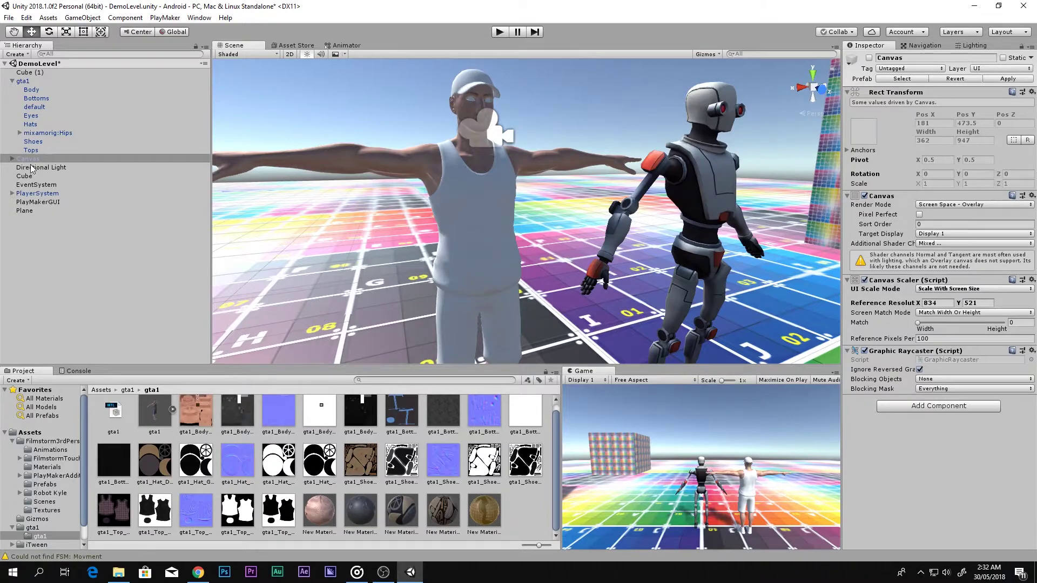
left_click_drag(361, 510, 459, 326)
left_click_drag(407, 519, 475, 86)
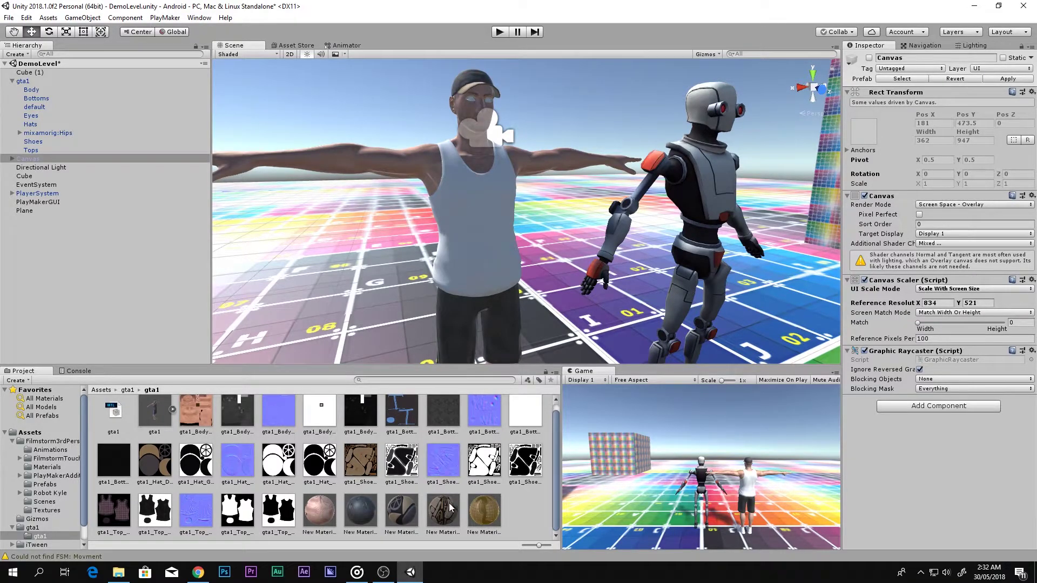
Step: Apply a material to the shoes and the gold material to the shirt
middle_click_drag(449, 282, 452, 67)
left_click_drag(440, 512, 458, 275)
middle_click_drag(458, 275, 447, 442)
left_click_drag(488, 511, 454, 203)
middle_click_drag(455, 203, 446, 239)
scroll(446, 239, "up", 5)
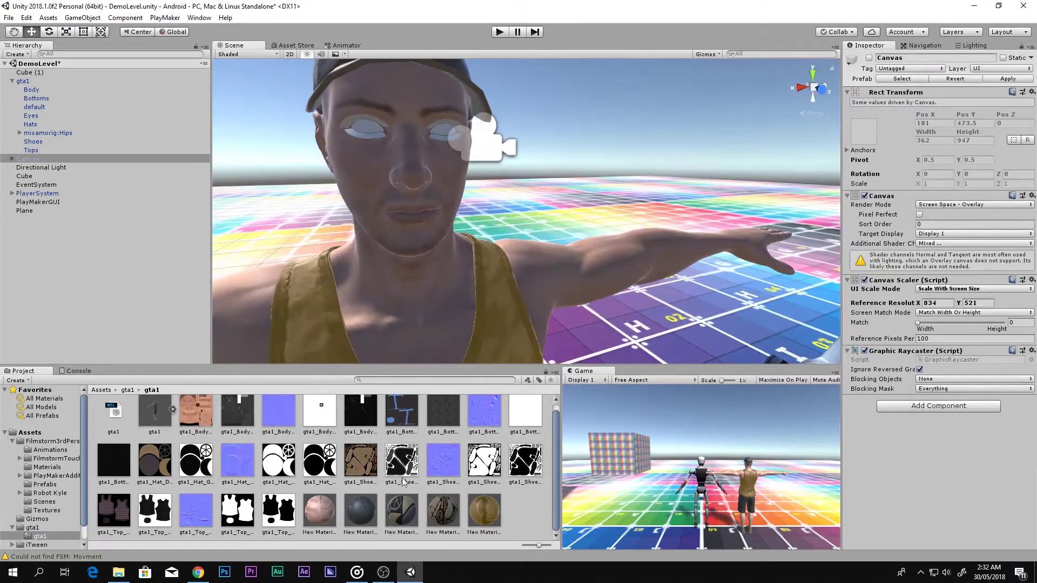
scroll(320, 514, "up", 1)
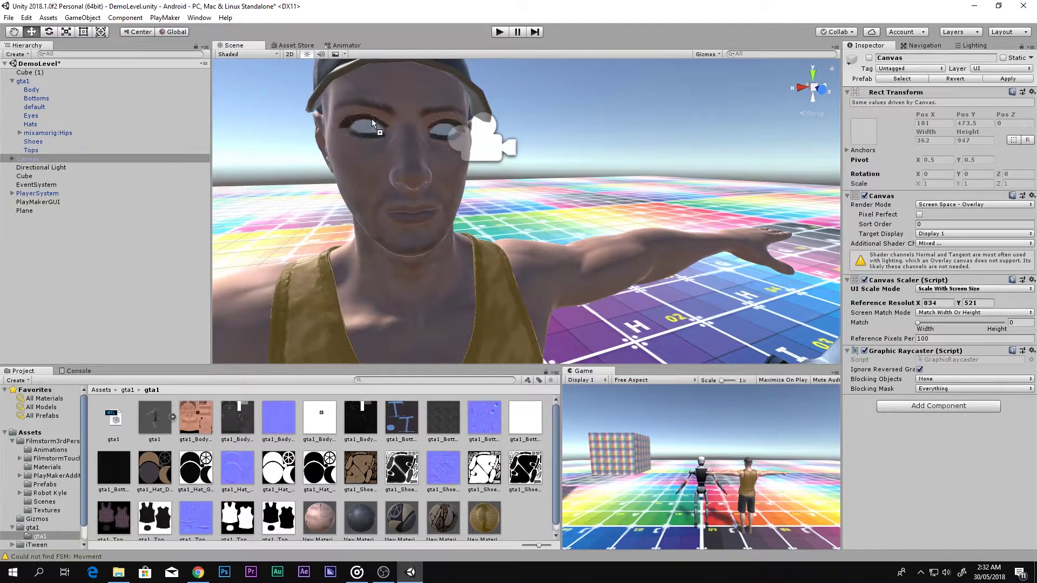
scroll(334, 507, "down", 1)
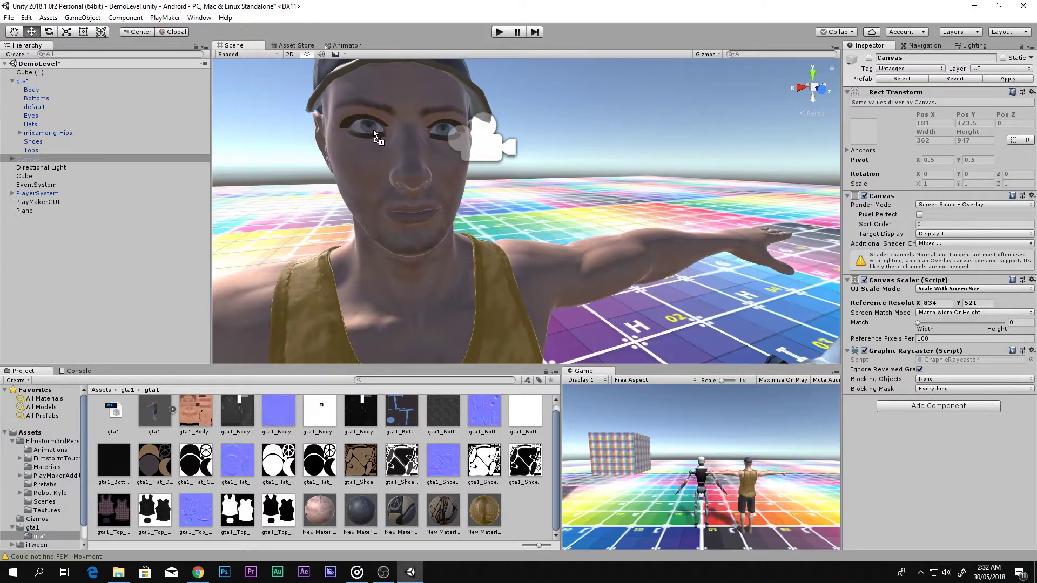
scroll(371, 130, "down", 5)
scroll(416, 192, "up", 5)
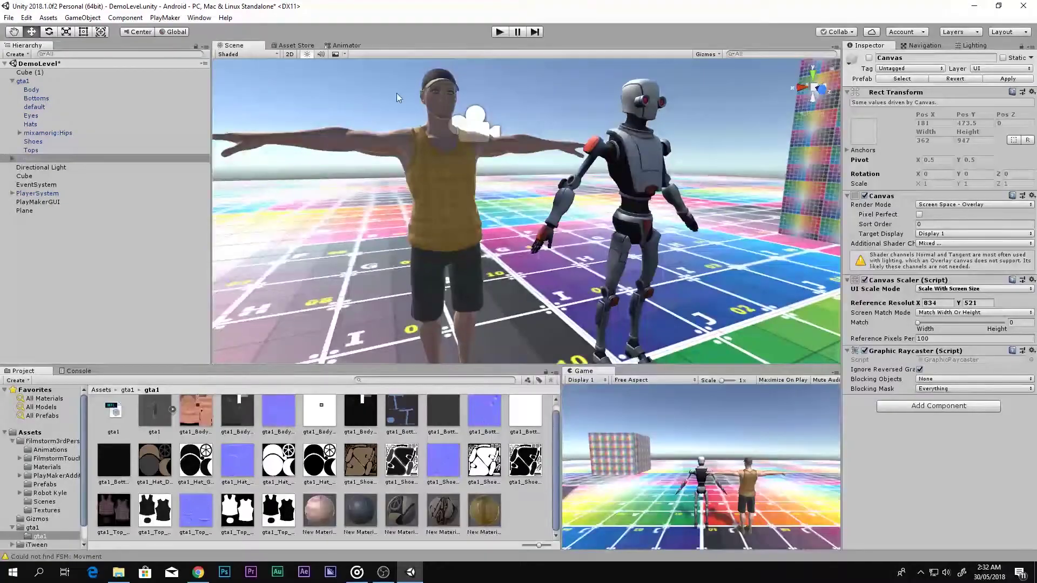
Step: Re-enable the Canvas joystick overlay and reselect the gta1 character
left_click(868, 58)
left_click(38, 82)
scroll(89, 432, "up", 1)
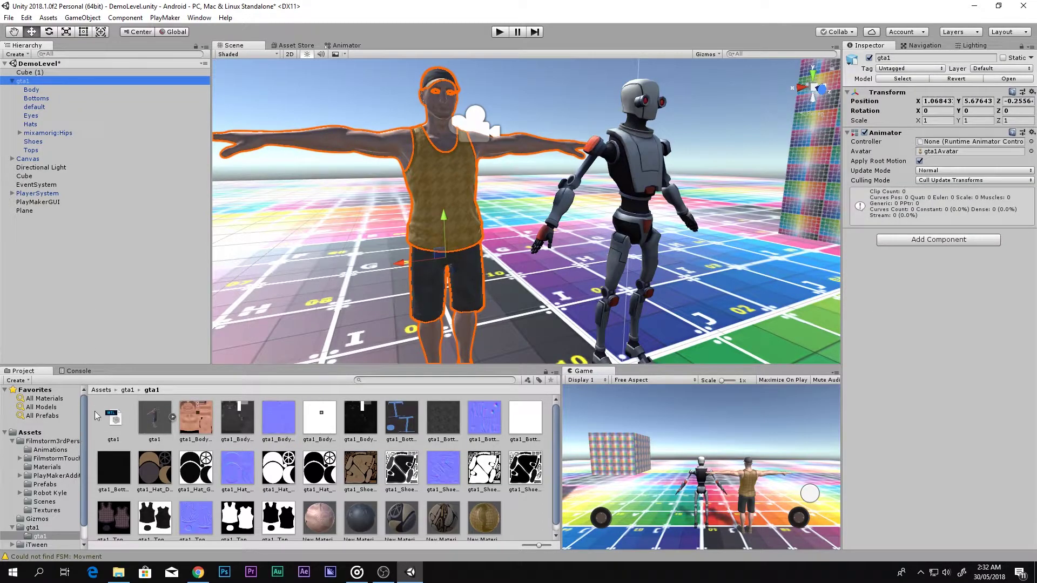
Step: Set the gta1 model's rig Animation Type to Humanoid and preview its animation clip
left_click(128, 390)
left_click(155, 417)
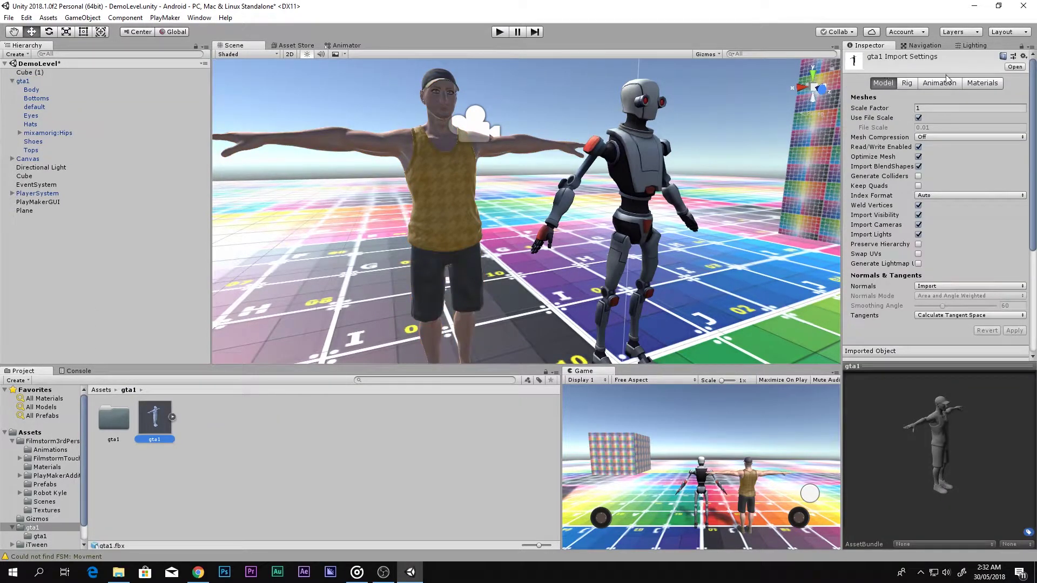
left_click(943, 82)
left_click(907, 83)
left_click(971, 95)
left_click(942, 134)
left_click(949, 84)
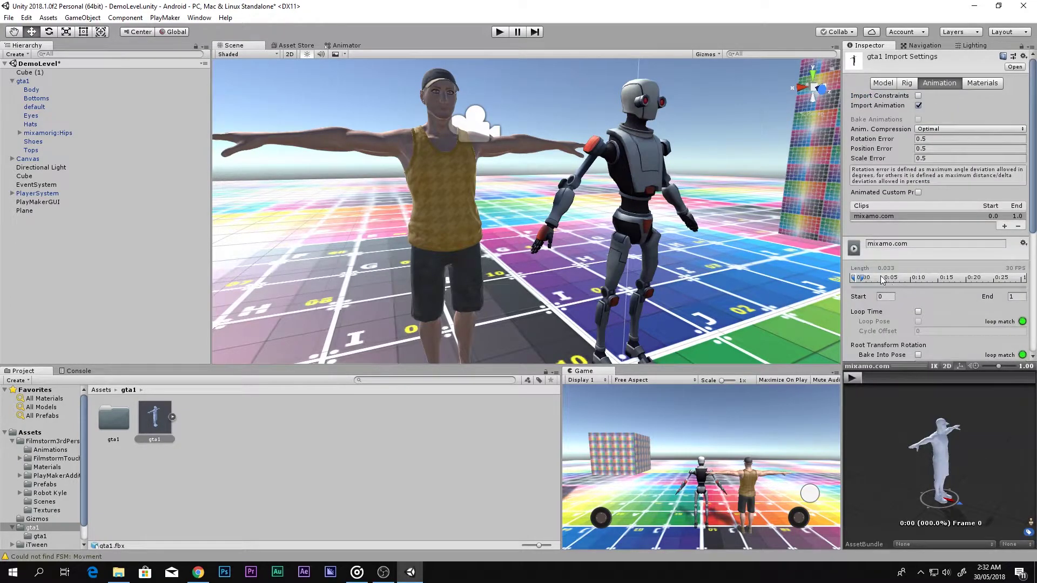
scroll(888, 284, "down", 5)
left_click(852, 378)
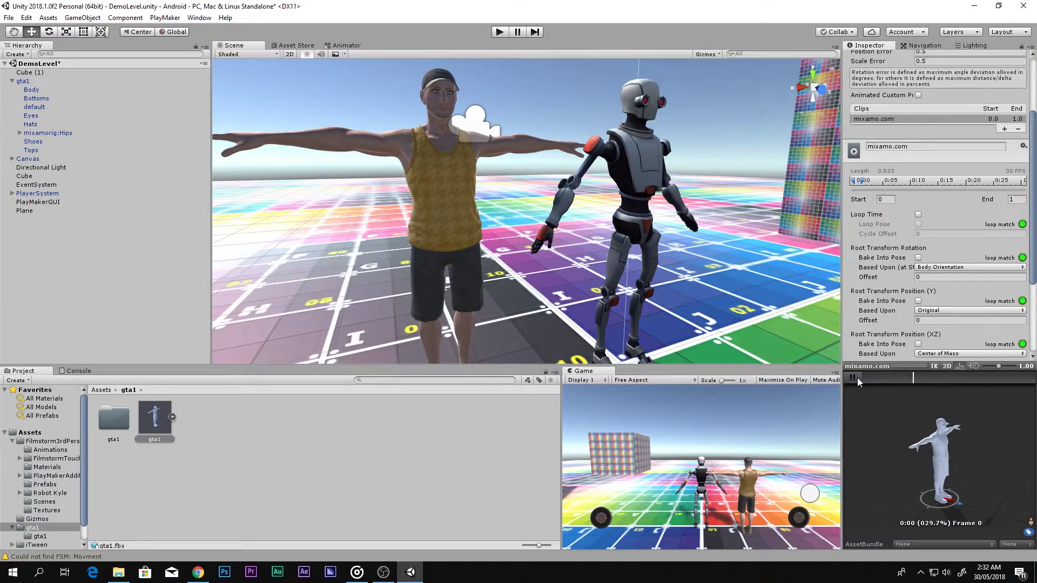
Step: Reset gta1's Transform so it sits at 0,0,0 on the robot
left_click(32, 81)
left_click(12, 81)
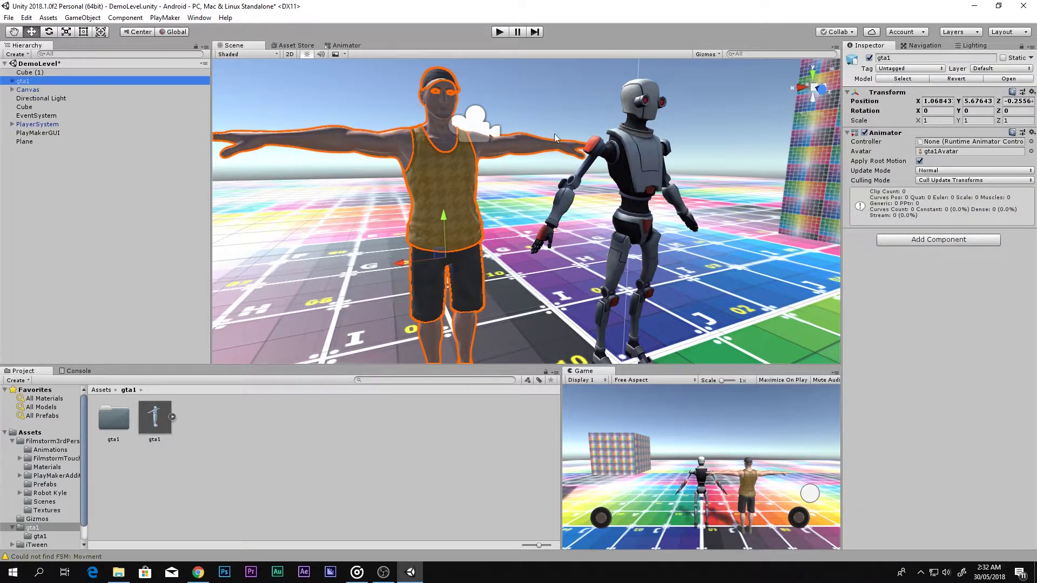
left_click(1032, 92)
left_click(999, 105)
middle_click_drag(713, 165, 496, 169)
scroll(455, 198, "down", 5)
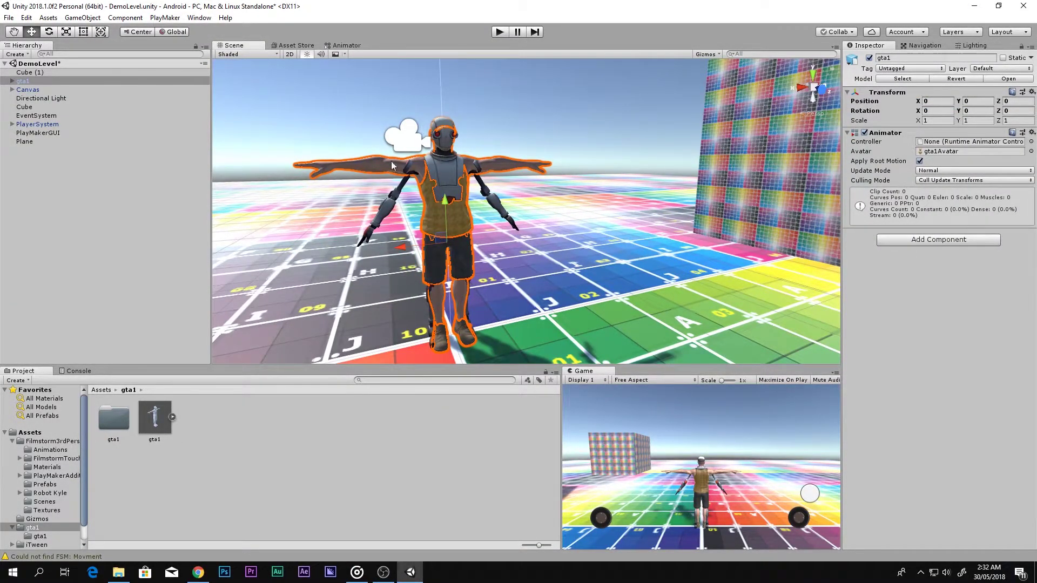
Step: Rename the gta1 object to 'Player'
left_click(29, 79)
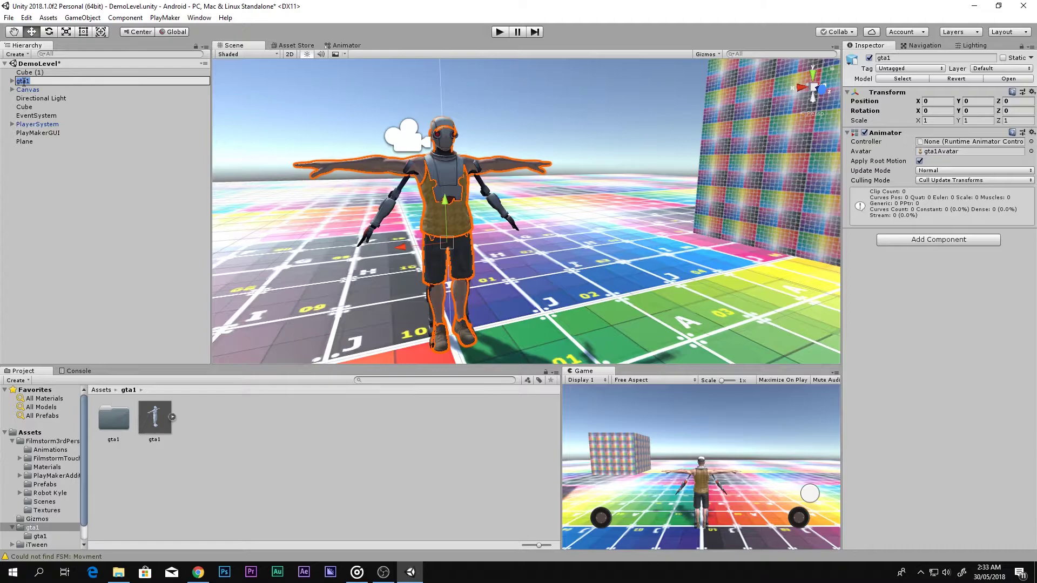
type("Player")
key("Return")
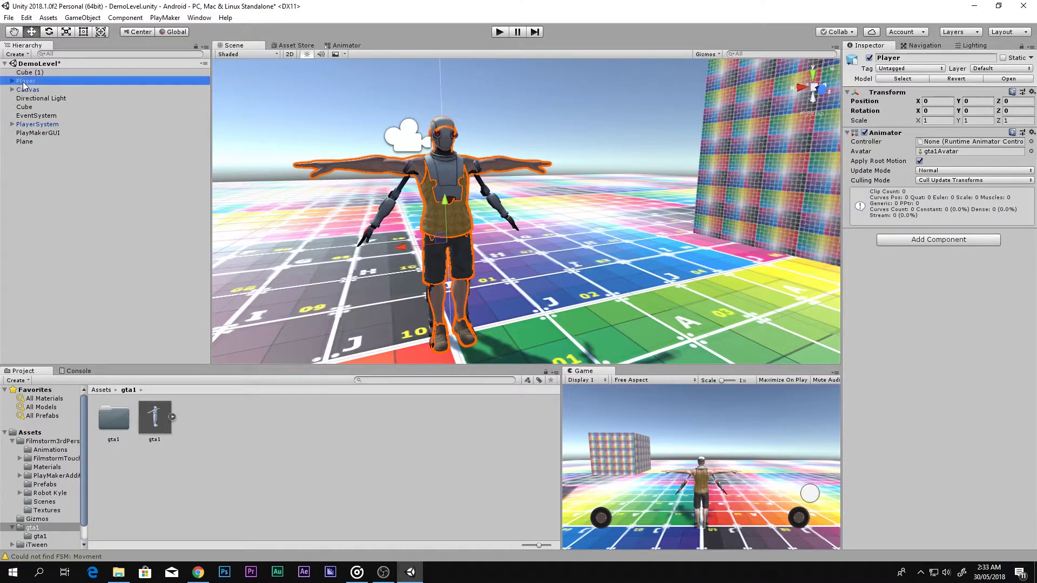
Step: Move Player under PlayerSystem, placing it after CameraBase
left_click(12, 125)
left_click_drag(30, 84, 54, 144)
left_click(42, 124)
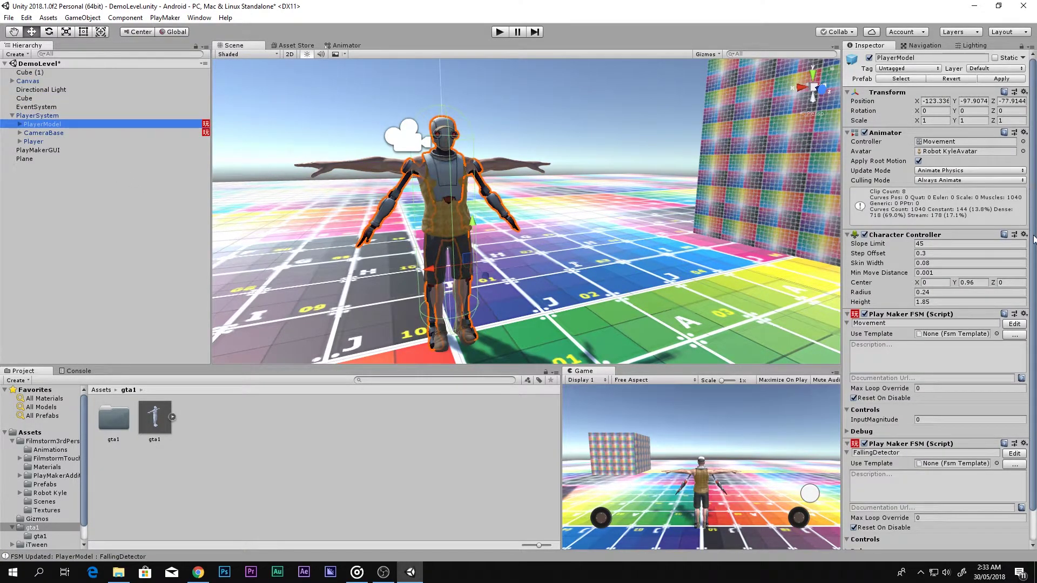
Step: Copy PlayerModel's Character Controller onto Player as a new component
left_click(1023, 235)
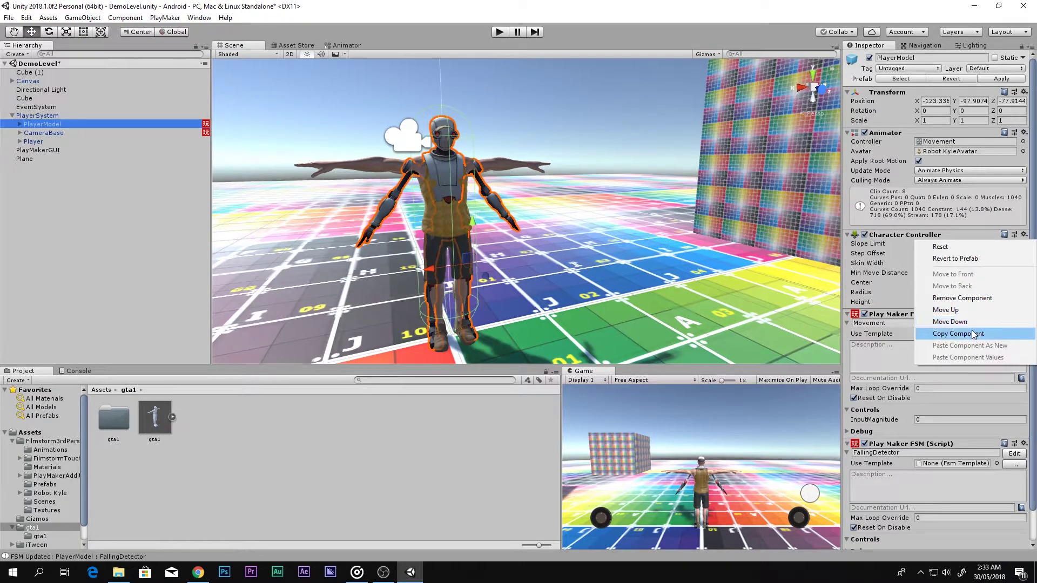
left_click(951, 335)
left_click(38, 141)
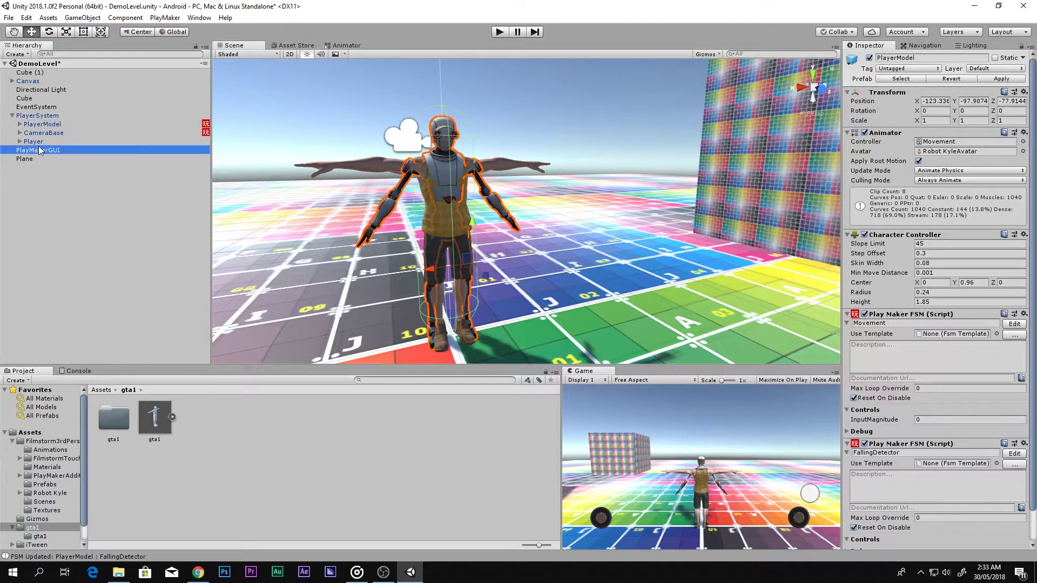
left_click(1031, 132)
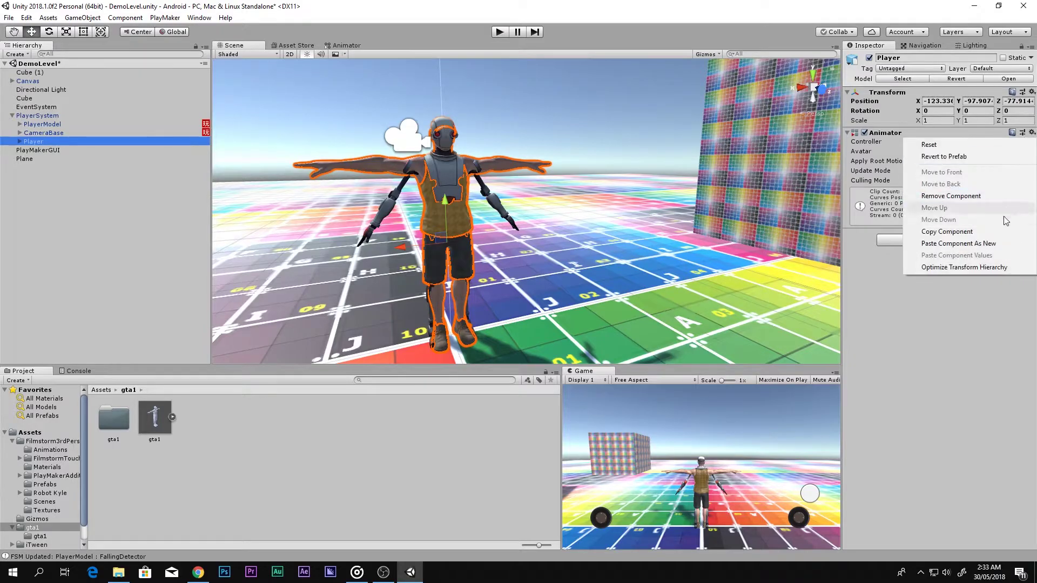
left_click(993, 240)
Step: Copy PlayerModel's Movement FSM onto Player as a new component
left_click(81, 124)
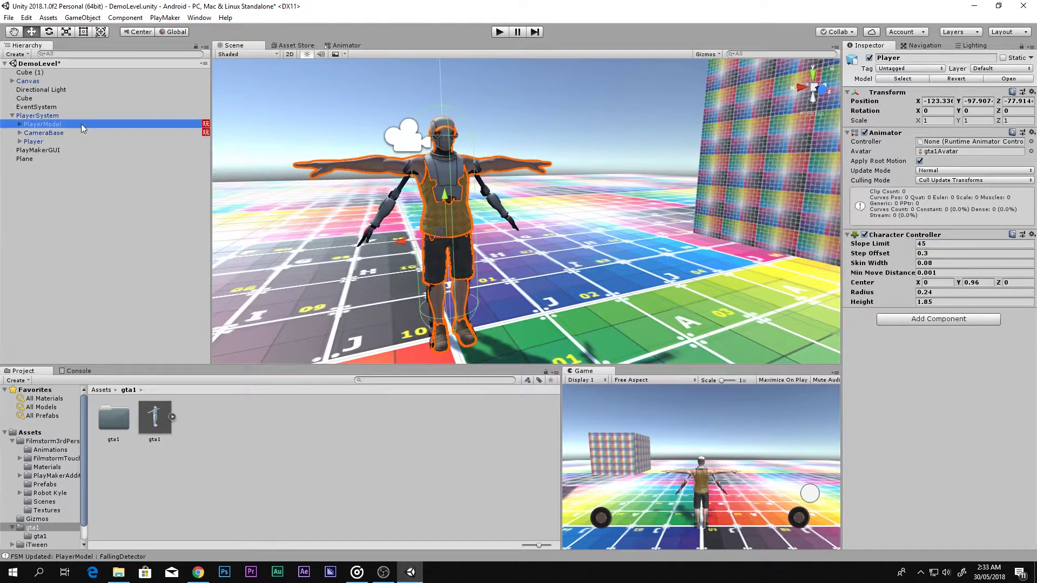
left_click(1022, 317)
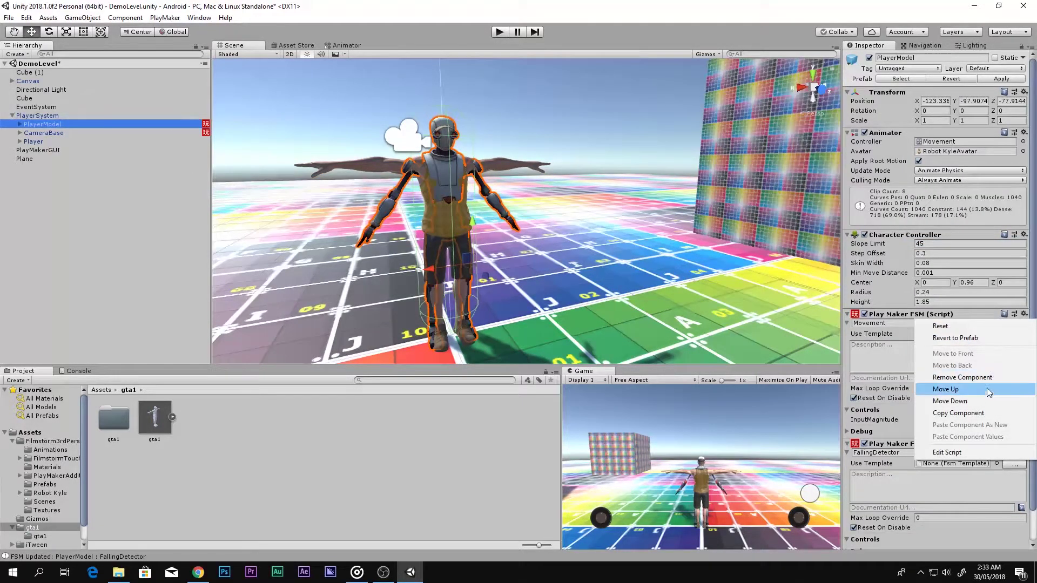
left_click(964, 415)
left_click(95, 141)
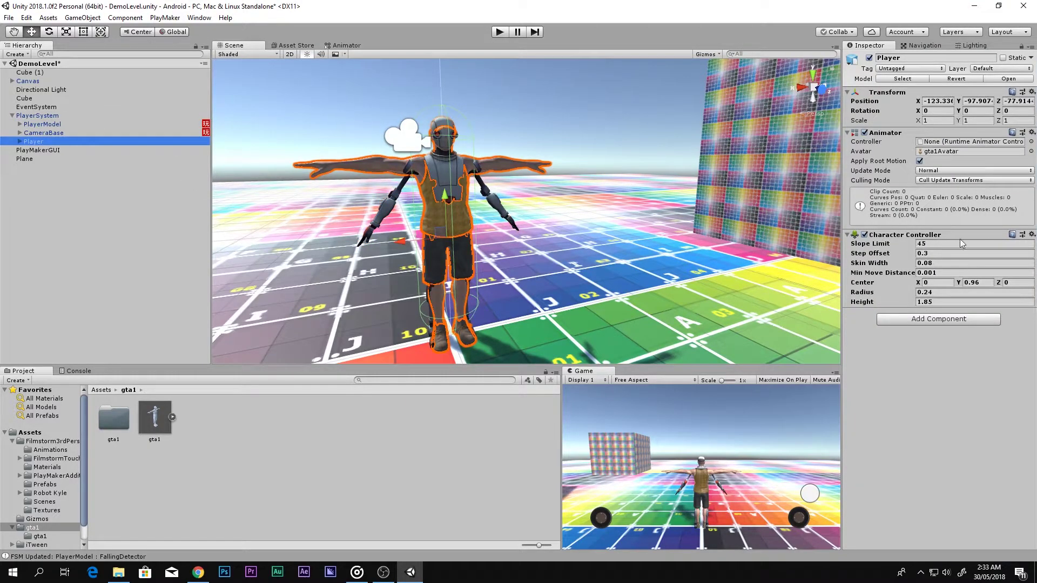
left_click(1031, 236)
left_click(969, 334)
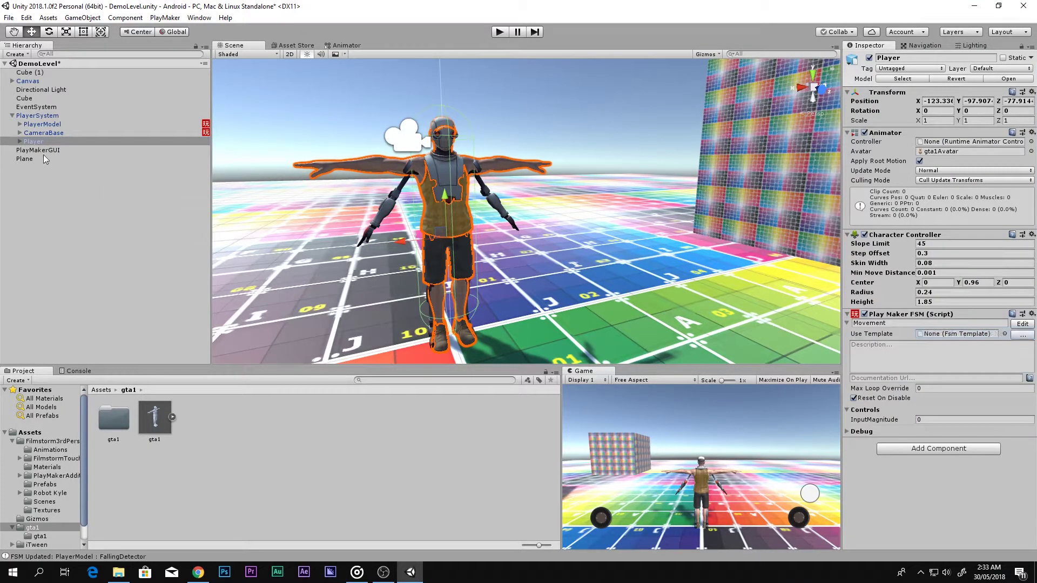
Step: Copy PlayerModel's FallingDetector FSM onto Player as a new component
left_click(43, 124)
scroll(961, 378, "down", 2)
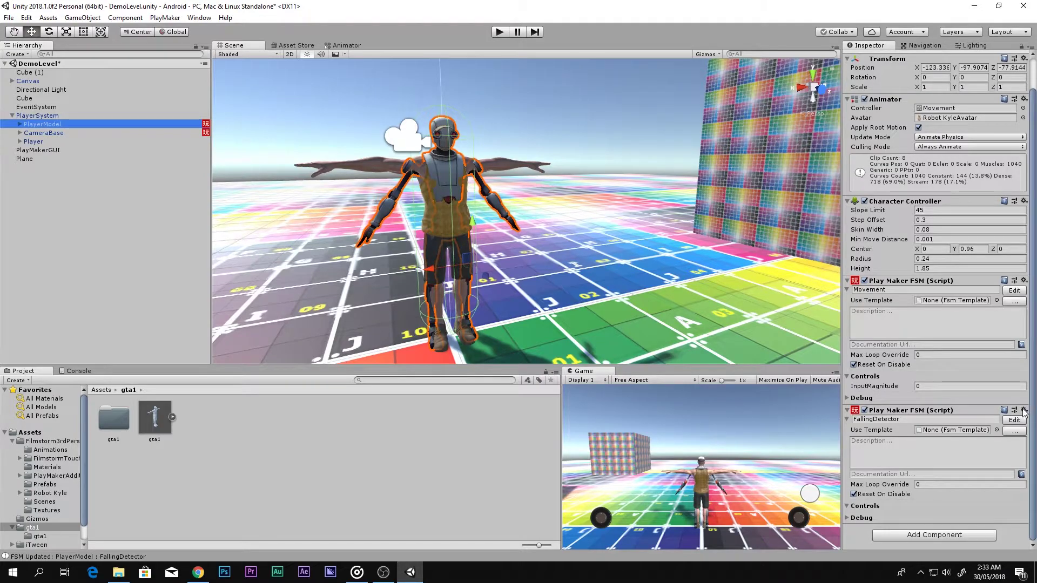
left_click(1024, 410)
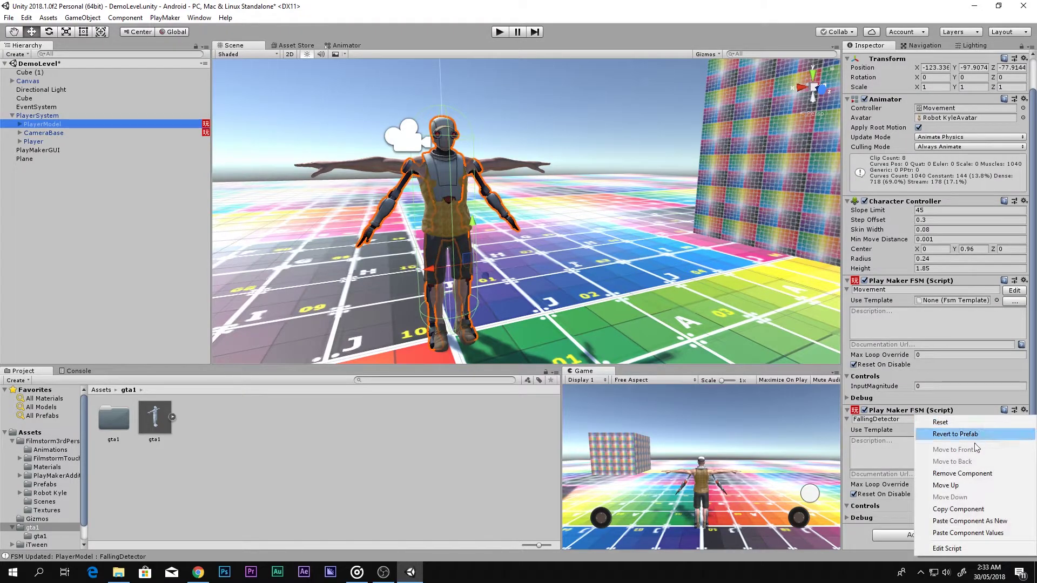
left_click(958, 509)
left_click(38, 142)
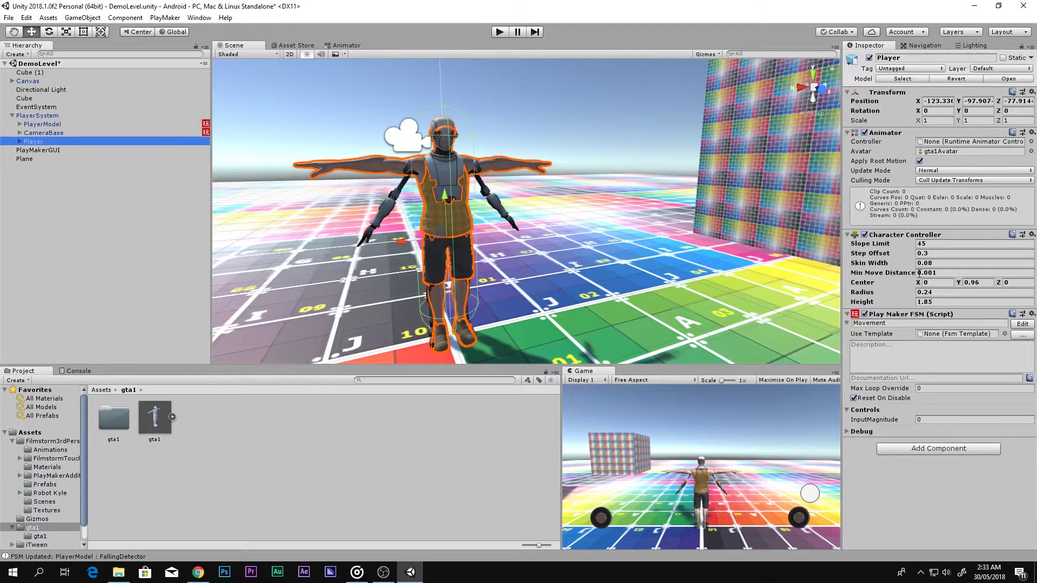
left_click(1032, 313)
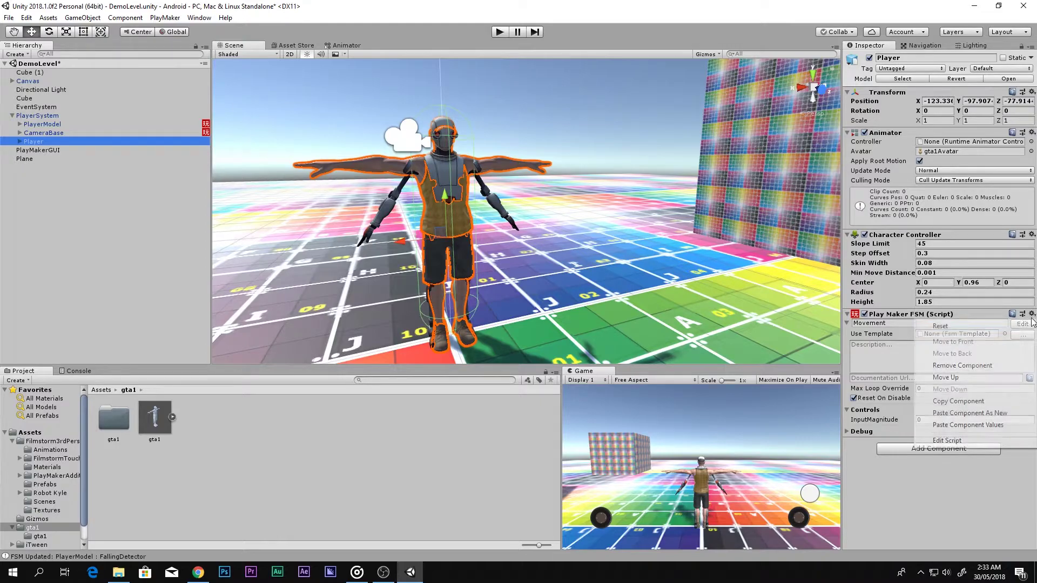
left_click(984, 414)
Step: Deactivate PlayerModel so the robot disappears, then review Player's components
left_click(42, 124)
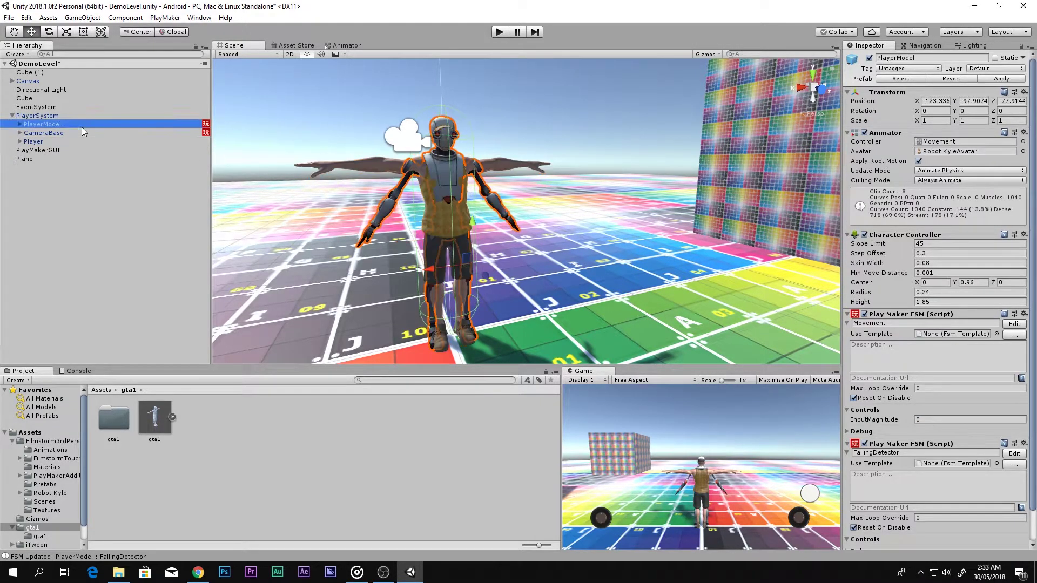
left_click(868, 58)
left_click(33, 141)
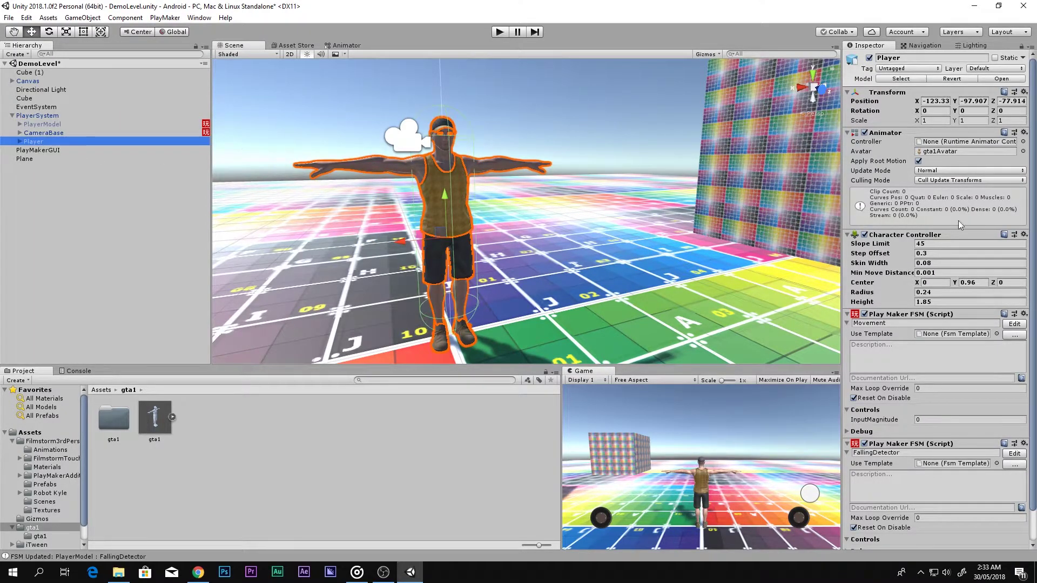
scroll(999, 250, "down", 2)
Step: In Player's Movement FSM, set the Set Player Obj state's Game Object to Player
left_click(1014, 290)
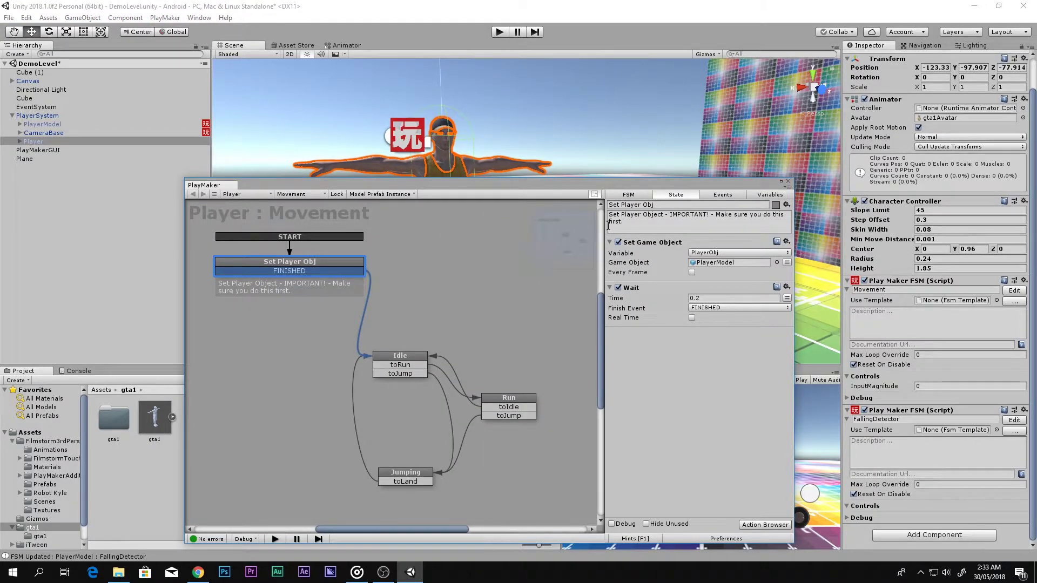
left_click_drag(610, 216, 786, 222)
left_click(310, 313)
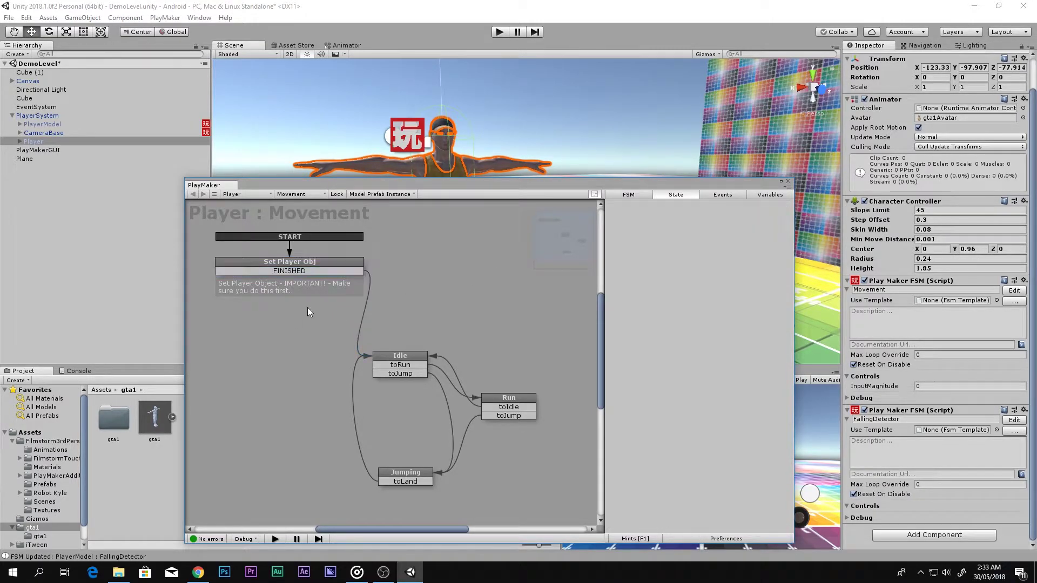
left_click(308, 276)
left_click_drag(37, 142, 744, 265)
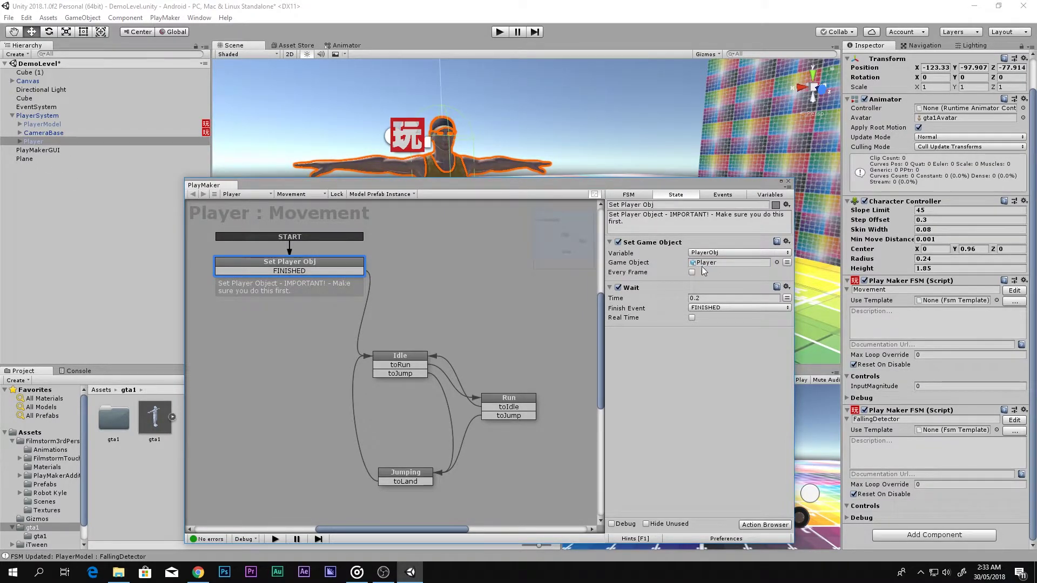
Step: Review the Idle, Run, Jumping and FallingDetector states, then close PlayMaker
left_click(400, 365)
left_click(516, 420)
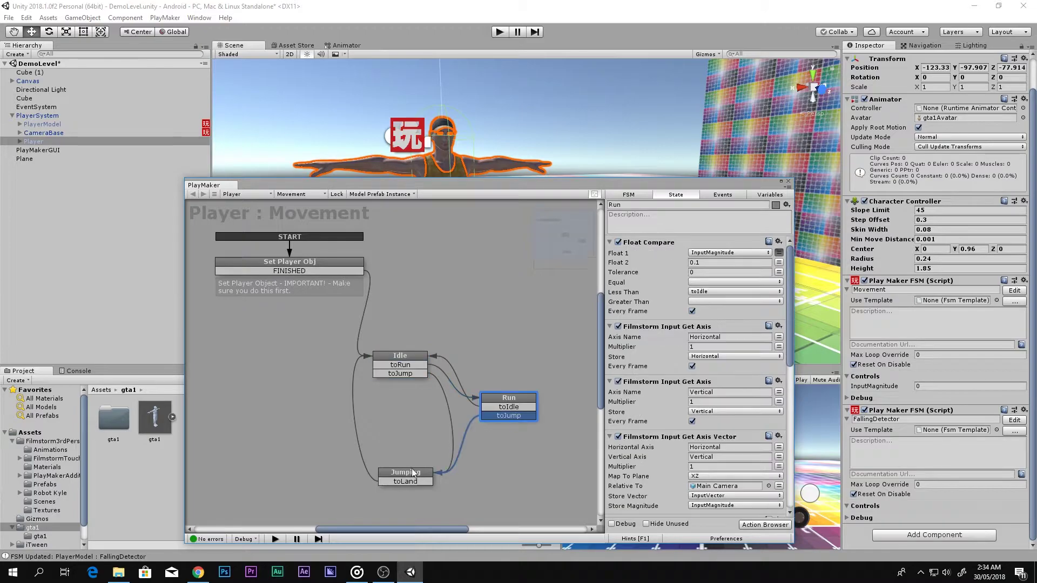
left_click(406, 472)
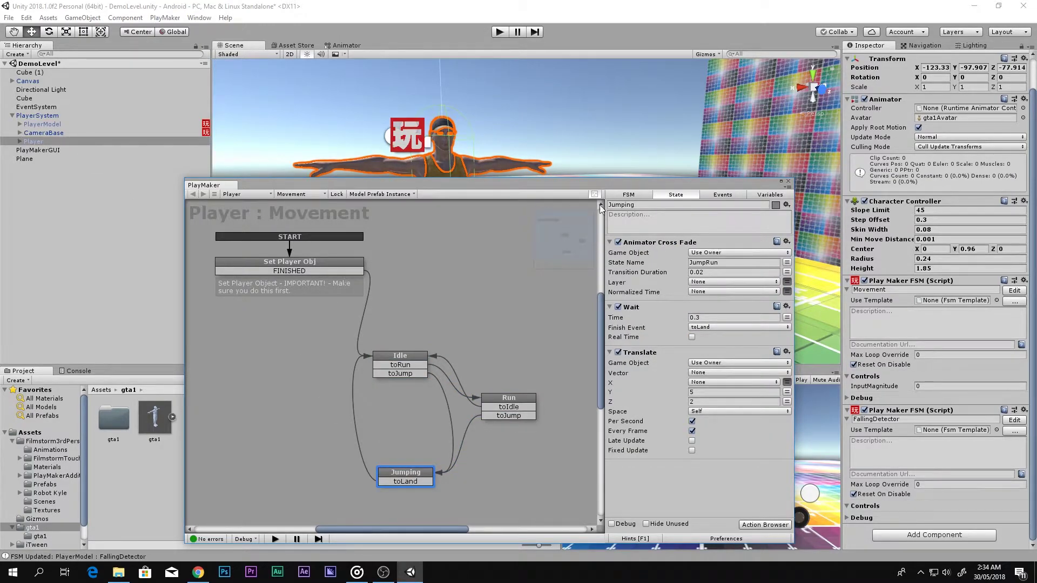
left_click(1007, 420)
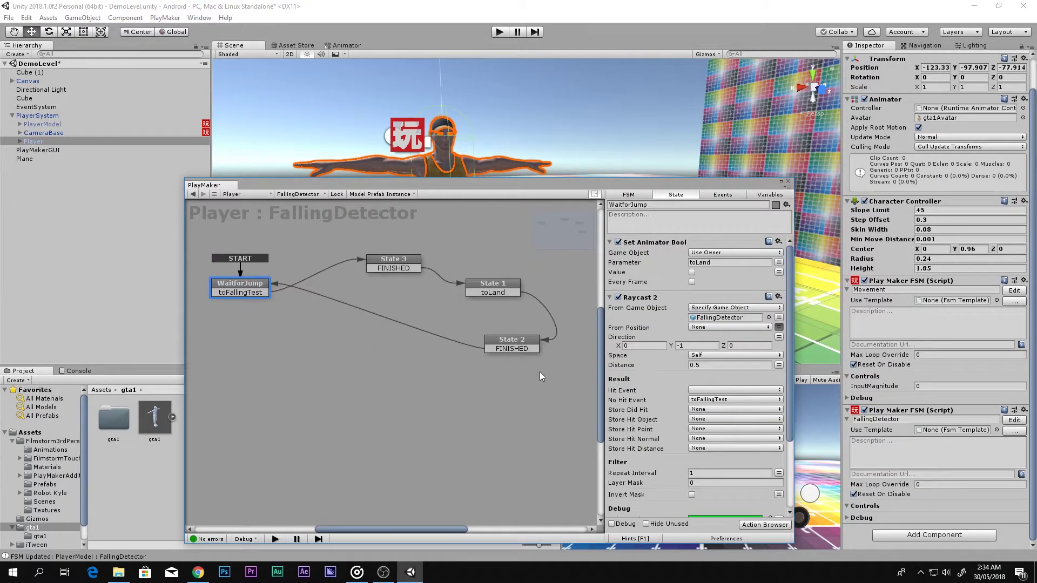
middle_click_drag(476, 324, 372, 307)
left_click(390, 272)
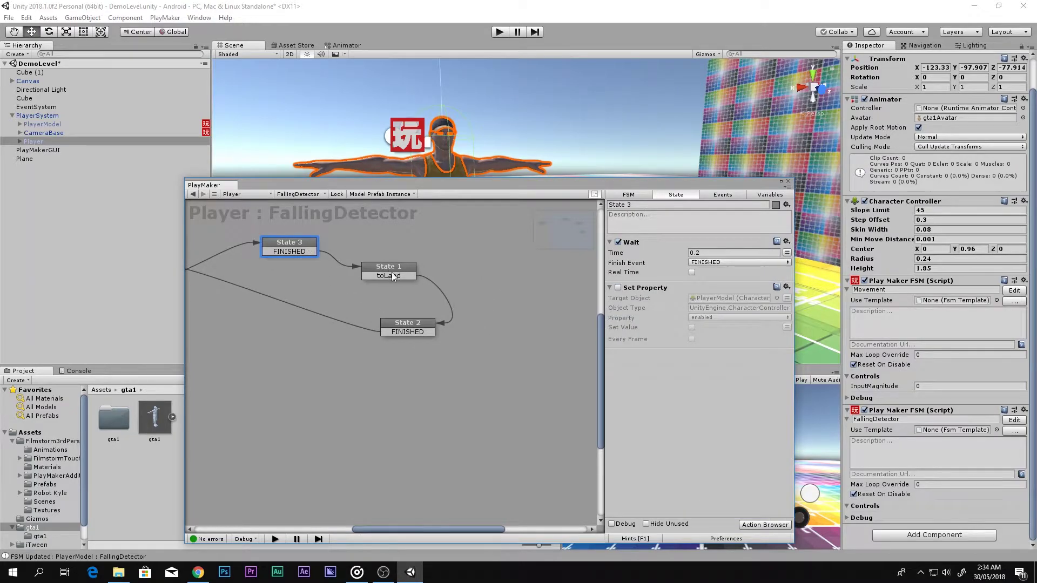
left_click(431, 337)
left_click(788, 181)
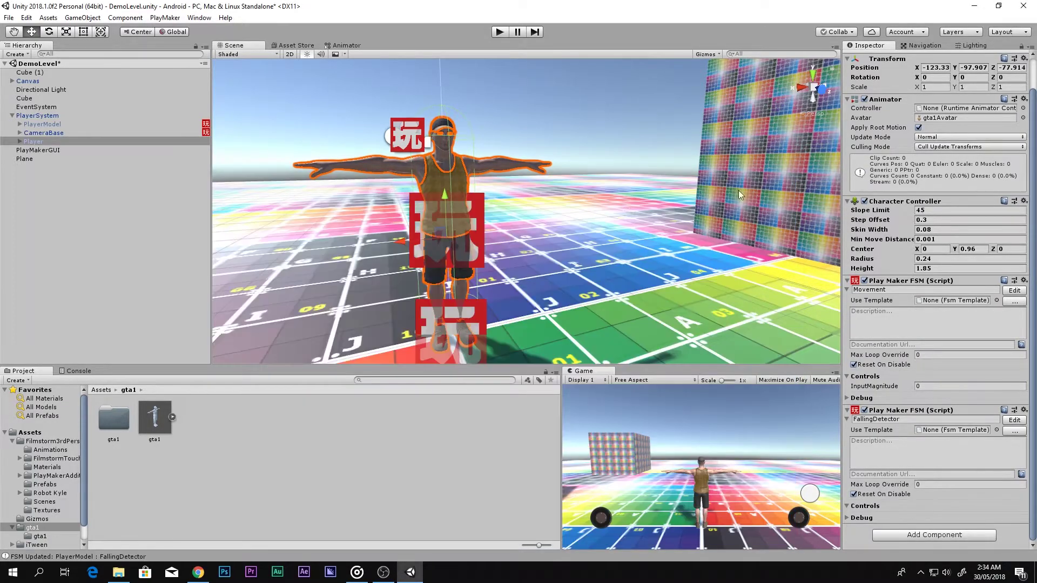
Step: Reactivate PlayerModel and expand its children
left_click(19, 125)
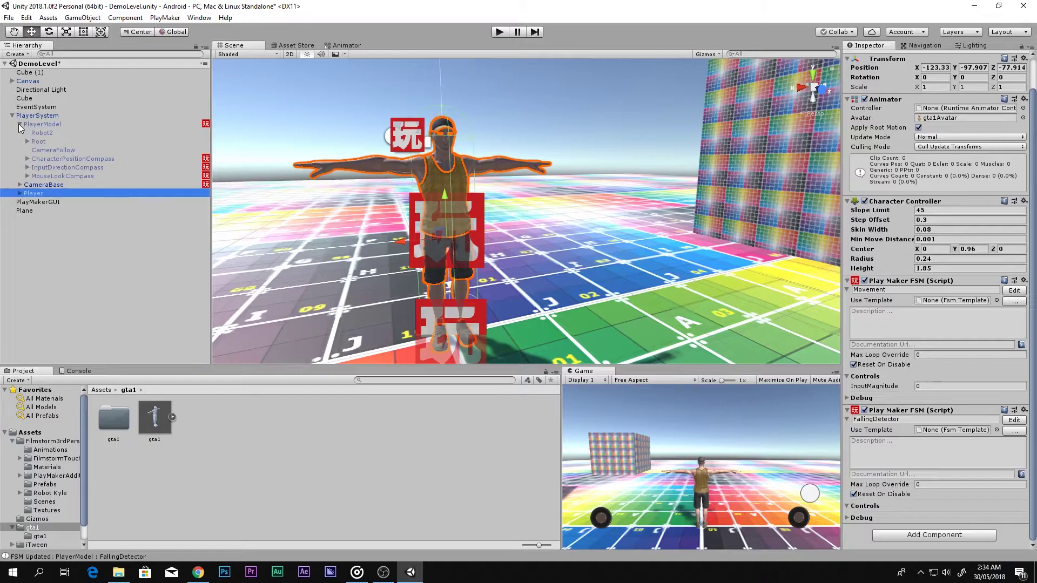
left_click(32, 125)
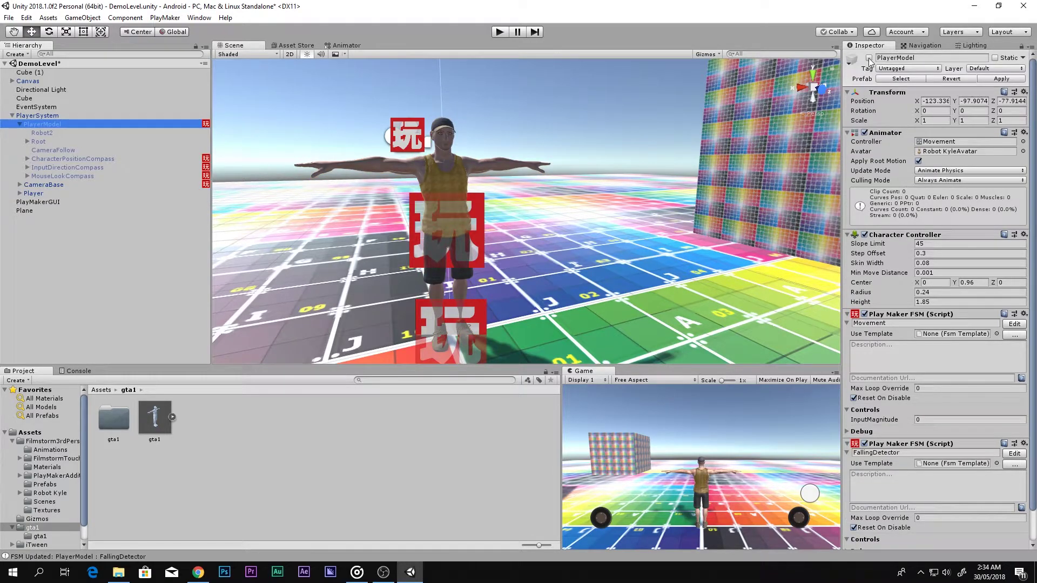
left_click(869, 57)
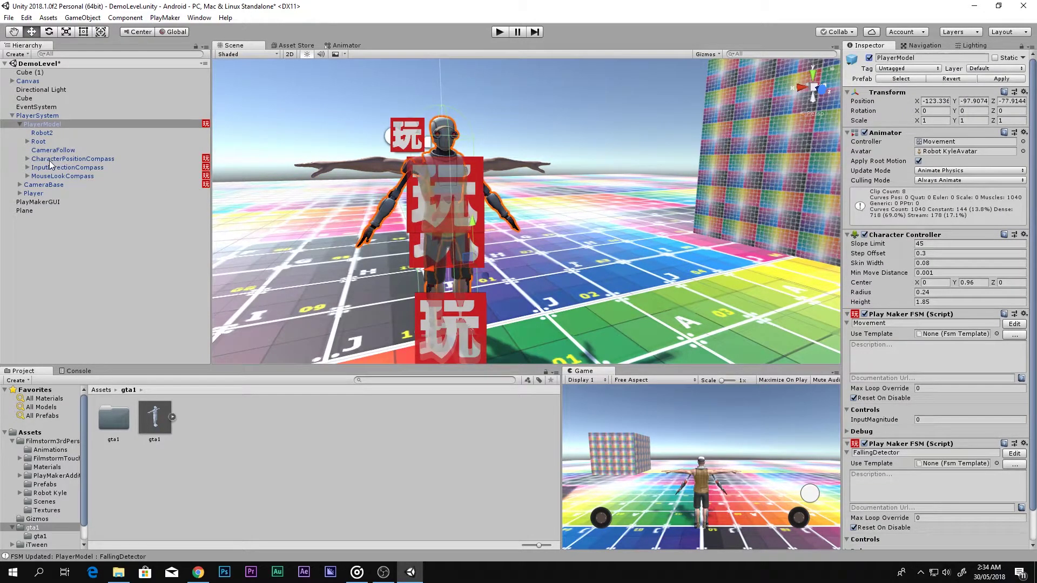
Step: Move CameraFollow through MouseLookCompass under Player, confirming the prefab break with Continue
left_click(51, 160)
left_click(56, 150)
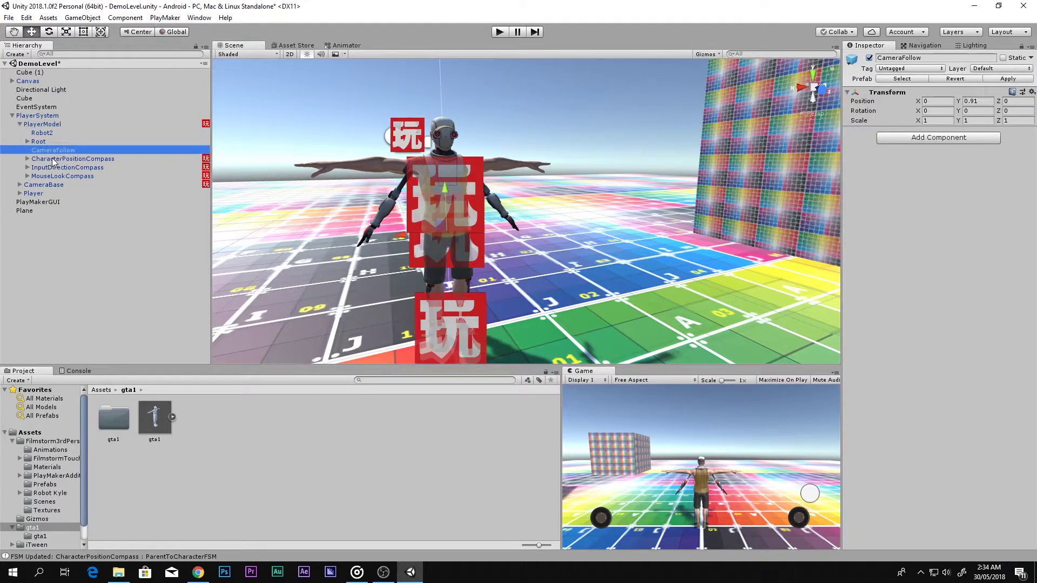
left_click(67, 176, "ctrl")
left_click(65, 168, "shift")
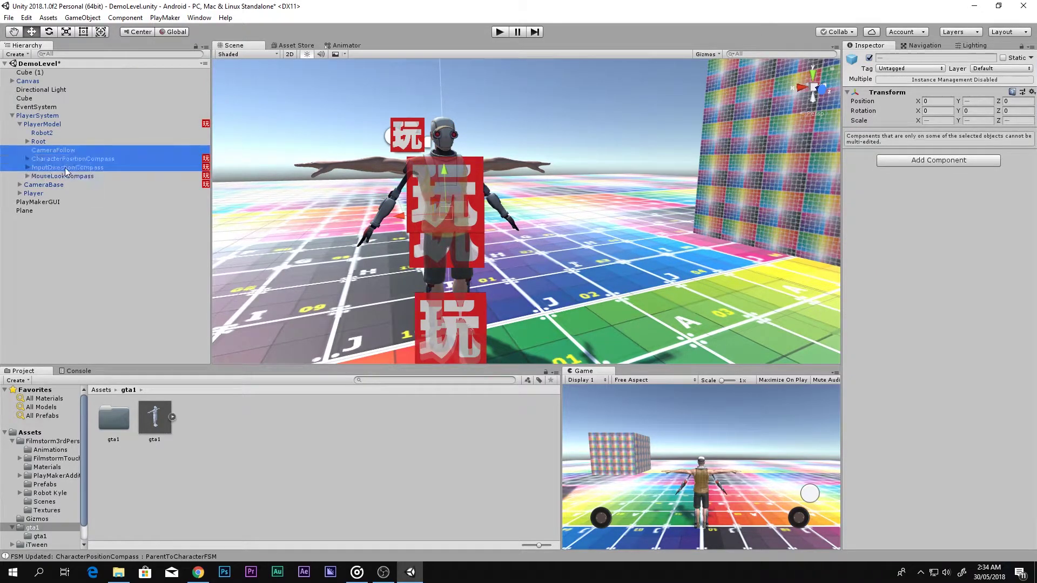
left_click(63, 177, "shift")
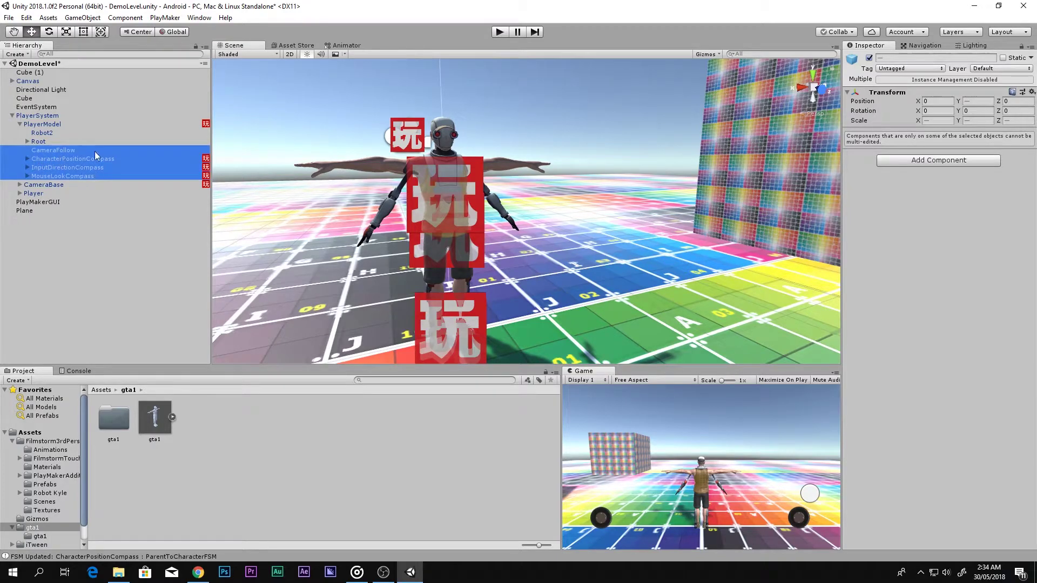
left_click_drag(63, 150, 36, 198)
left_click(548, 307)
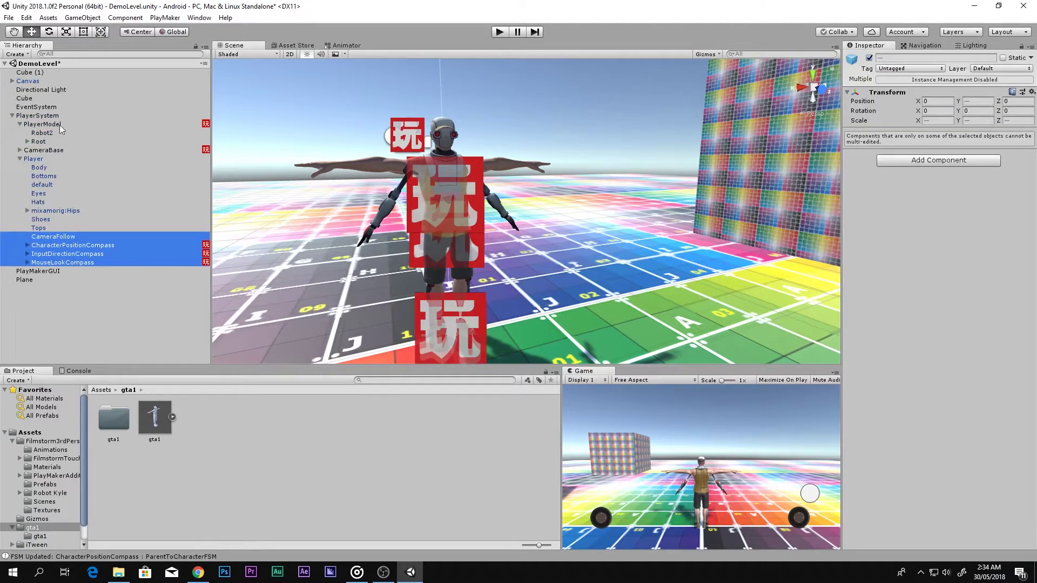
Step: Collapse PlayerModel and deactivate it again, leaving Player as the active character
left_click(20, 124)
left_click(38, 125)
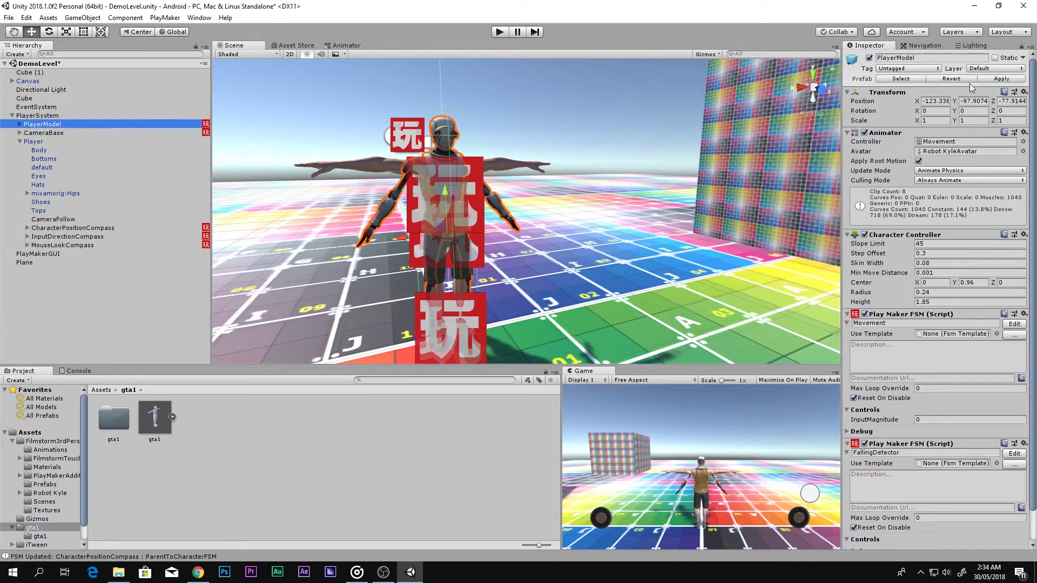
left_click(869, 59)
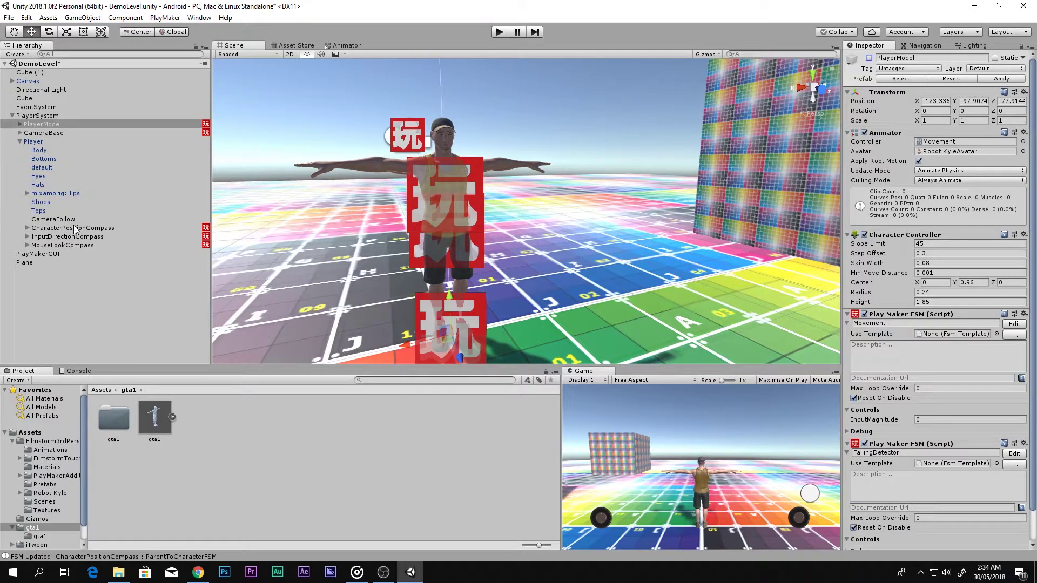
left_click(55, 142)
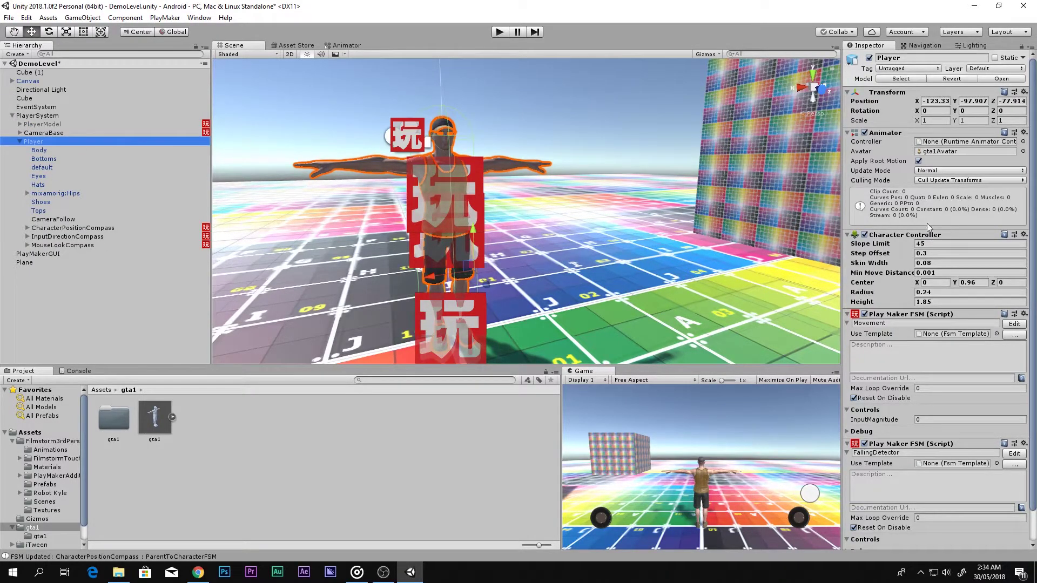
Step: Give Player's Animator the Movement controller, Animate Physics update mode and Always Animate culling
left_click(1023, 141)
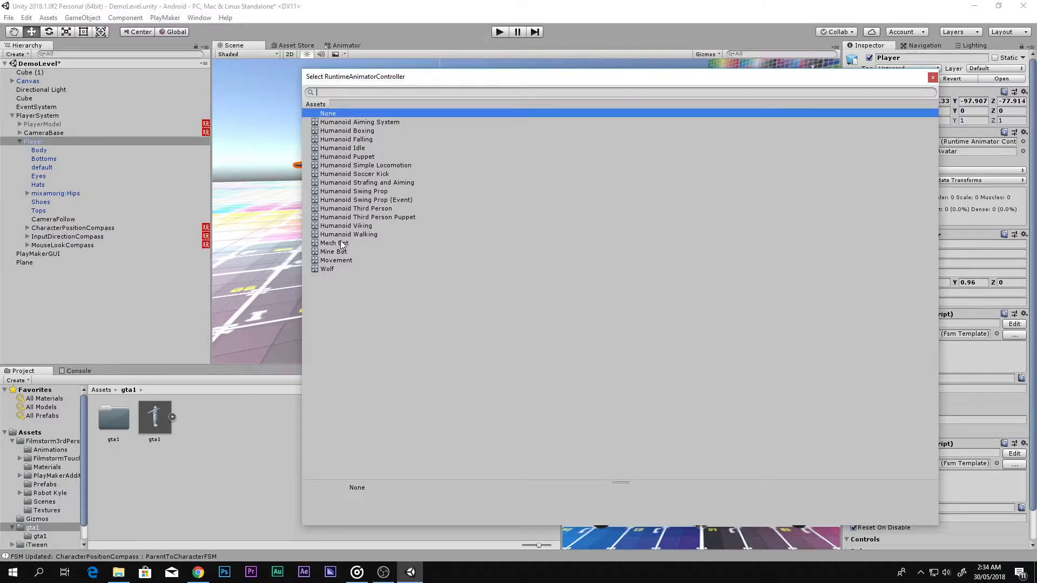
left_click(339, 260)
double_click(339, 259)
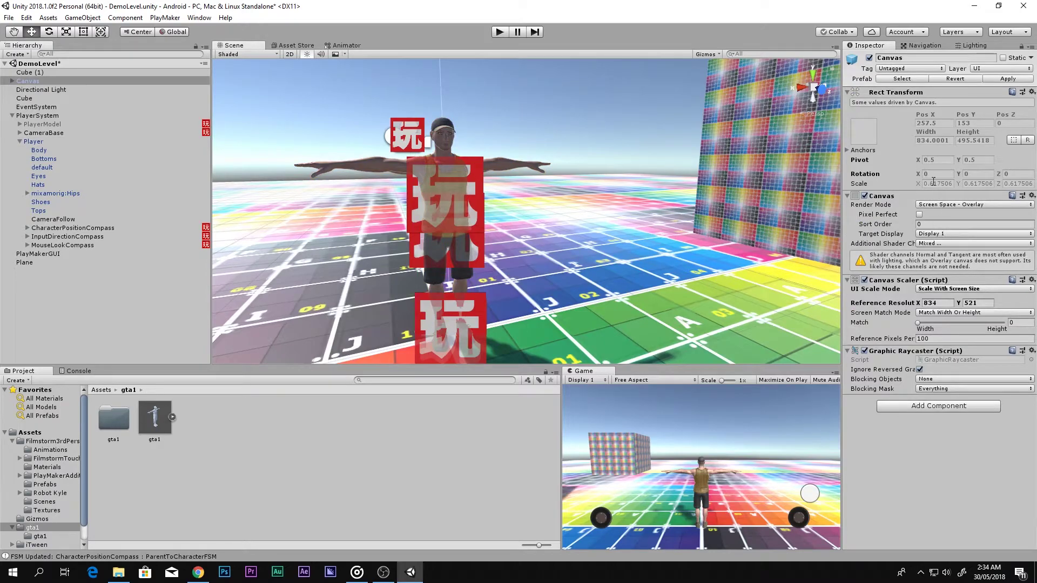
left_click(40, 142)
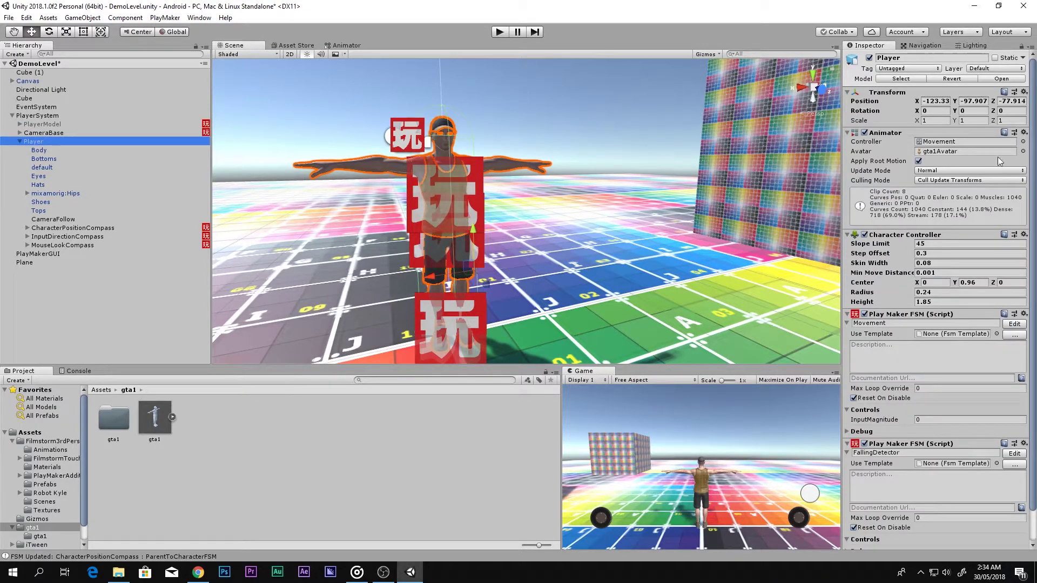
left_click(937, 171)
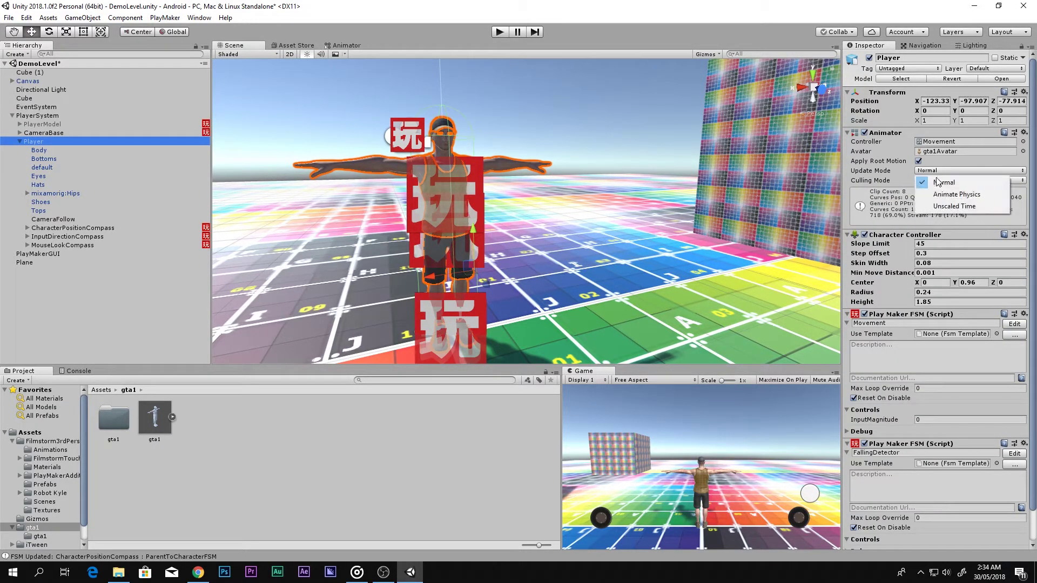
left_click(951, 193)
left_click(934, 179)
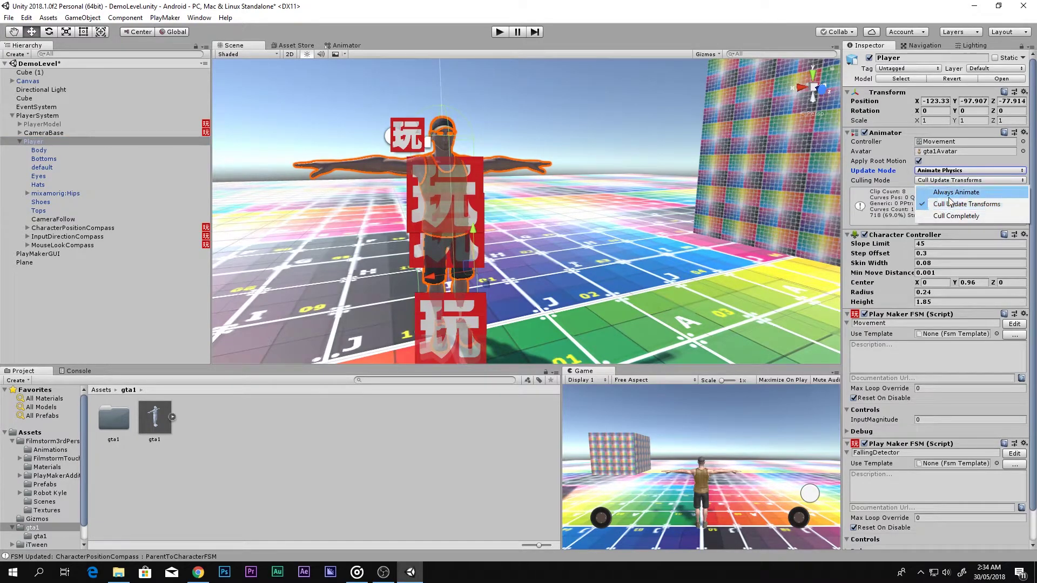
left_click(950, 192)
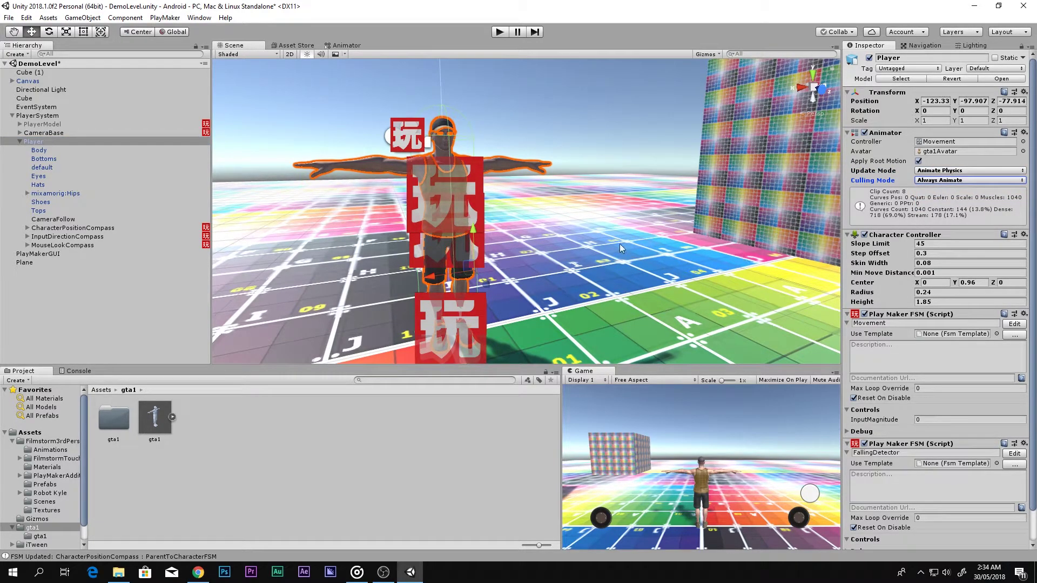
Step: Set Player's tag to Player
left_click(886, 70)
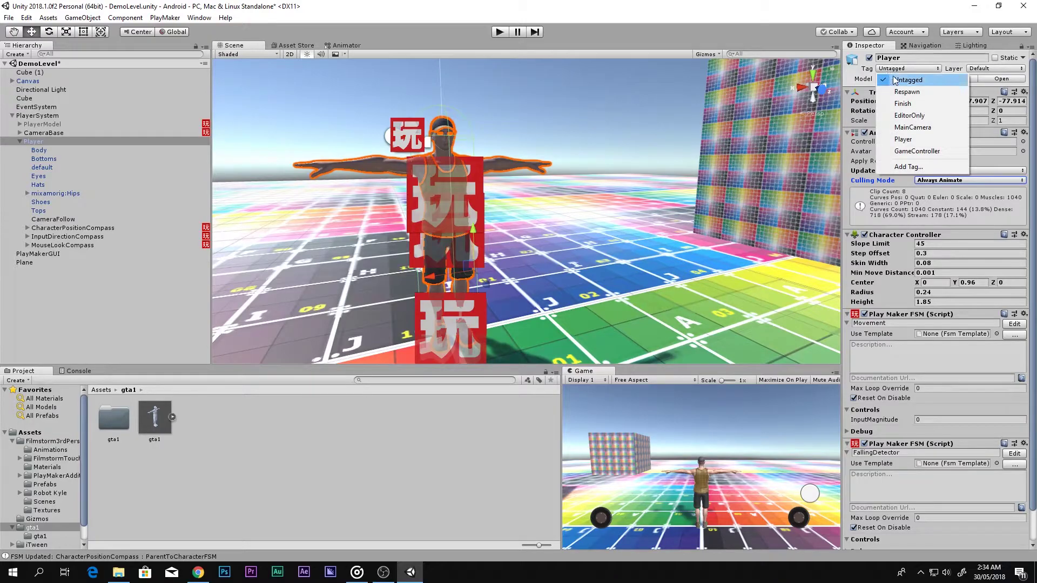
left_click(902, 139)
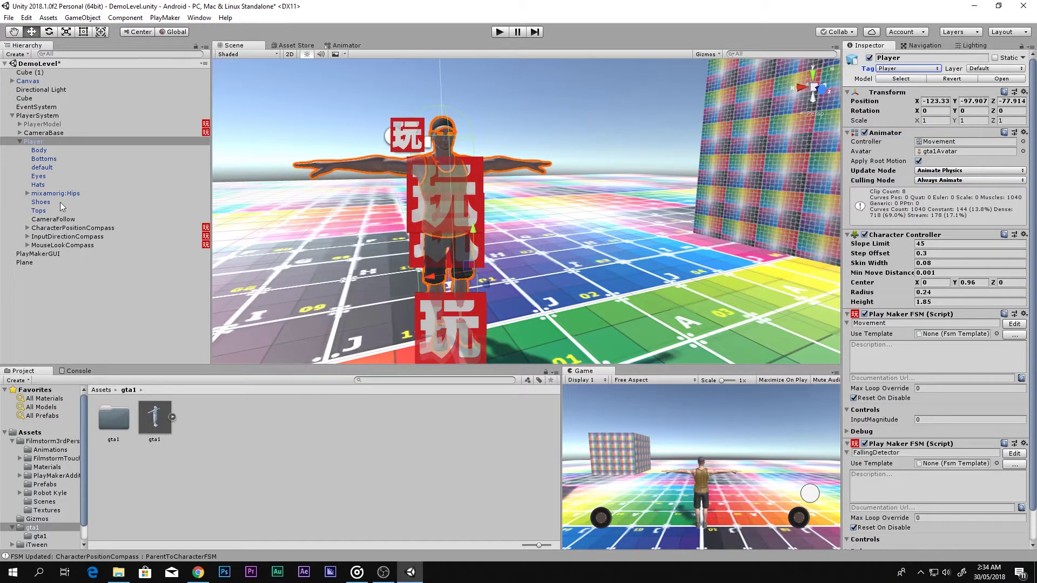
left_click(50, 228)
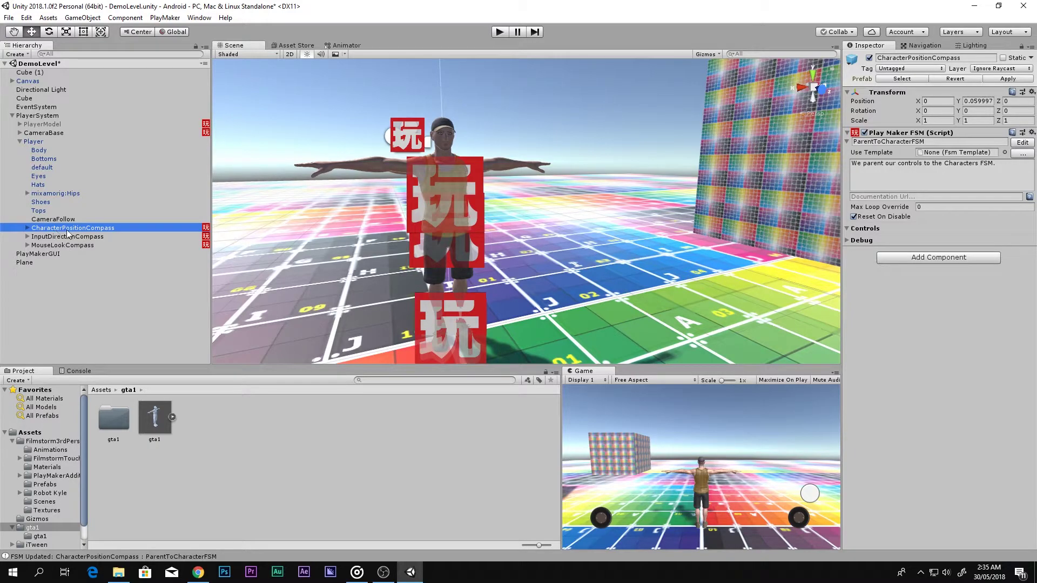
Step: In ParentToCharacterFSM's SetCharacterAsParent state, point Get Fsm Game Object at Player instead of PlayerModel
left_click(1022, 142)
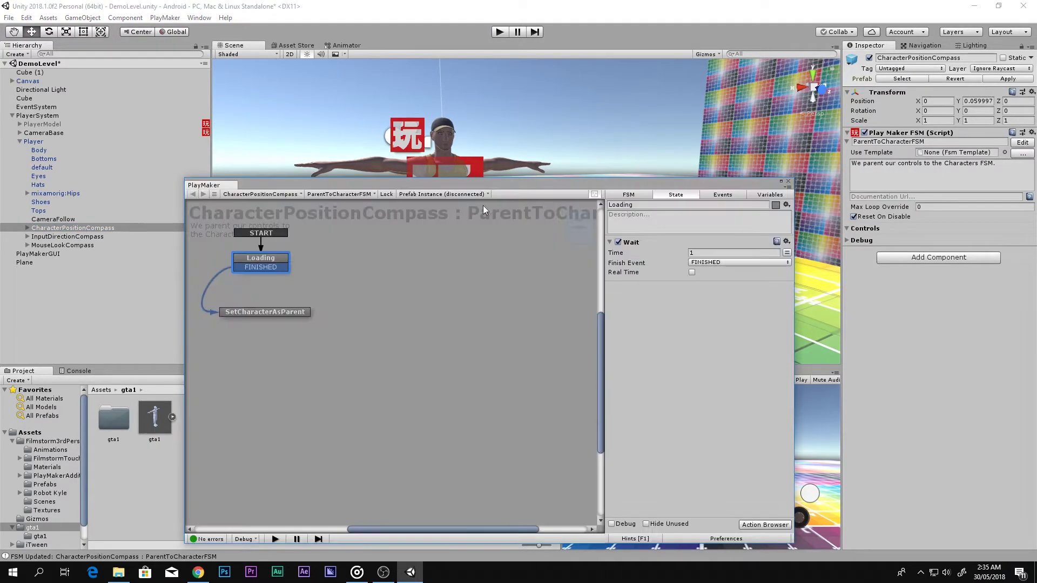
left_click(259, 312)
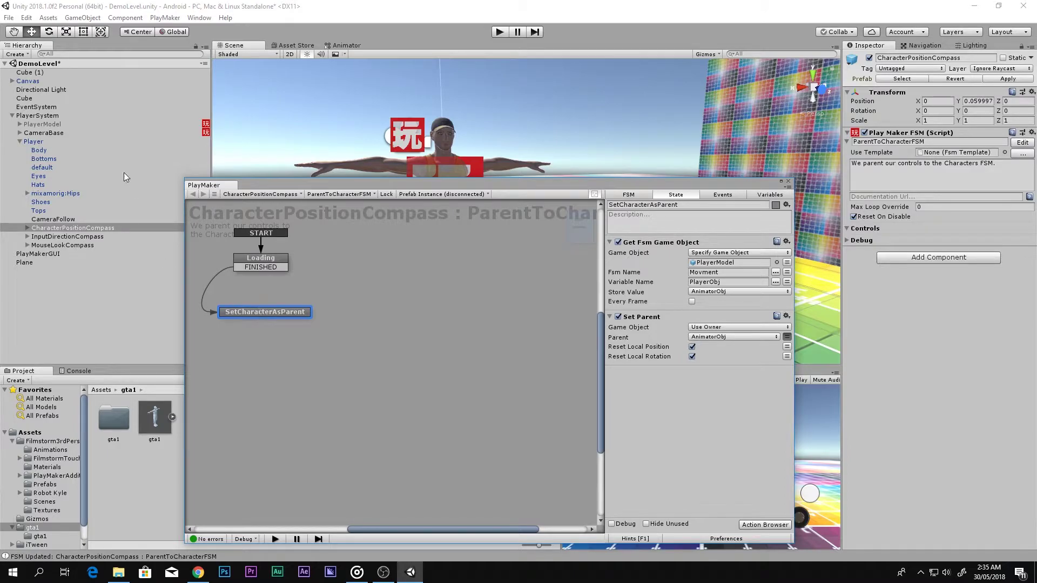
left_click_drag(43, 143, 703, 266)
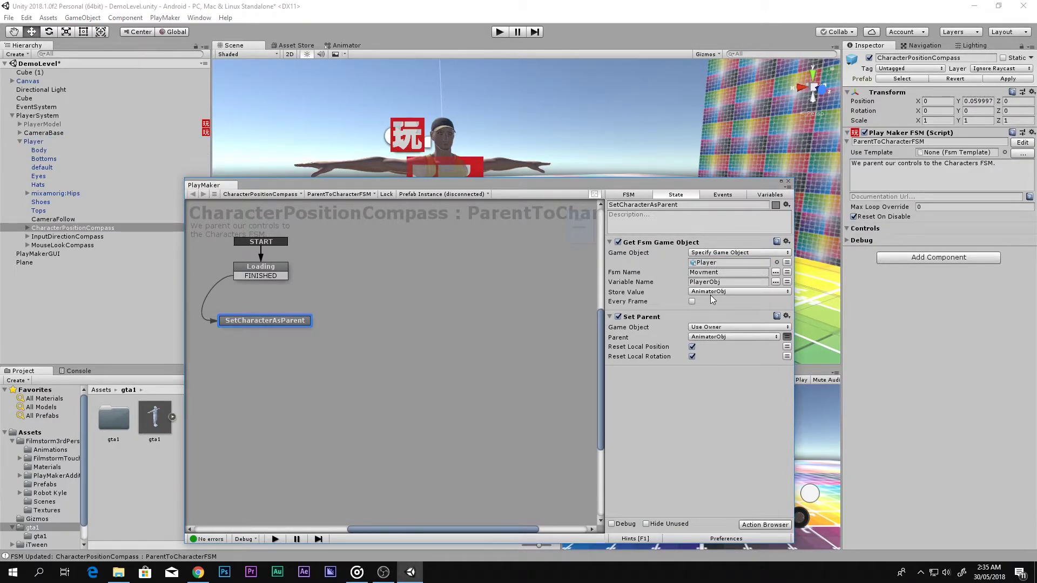
Step: Review InputDirectionCompass's and MouseLookCompass's FSMs, including MouseLook and GamepadLook states, then close PlayMaker
left_click(48, 237)
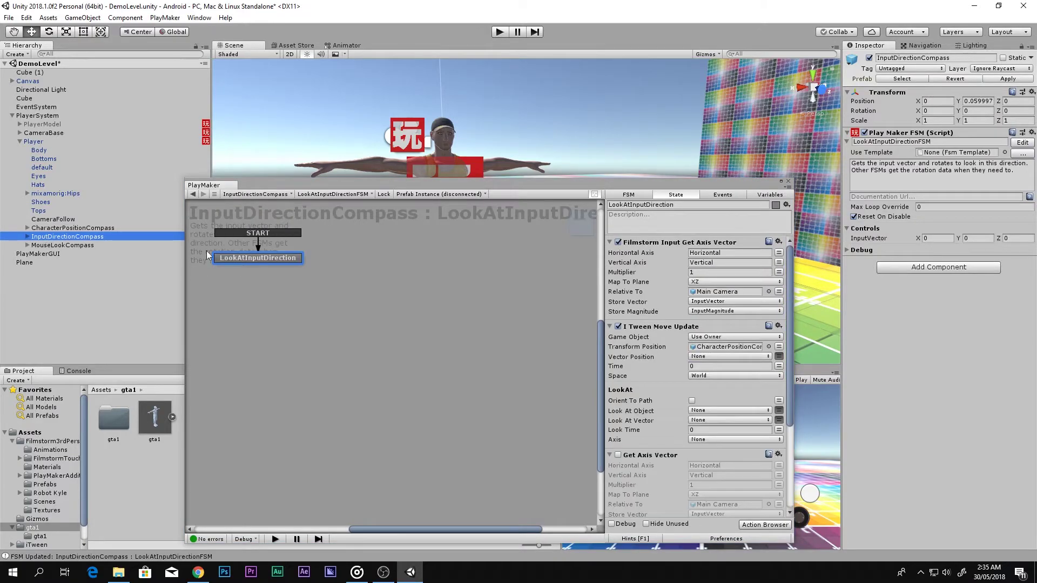
scroll(726, 356, "down", 3)
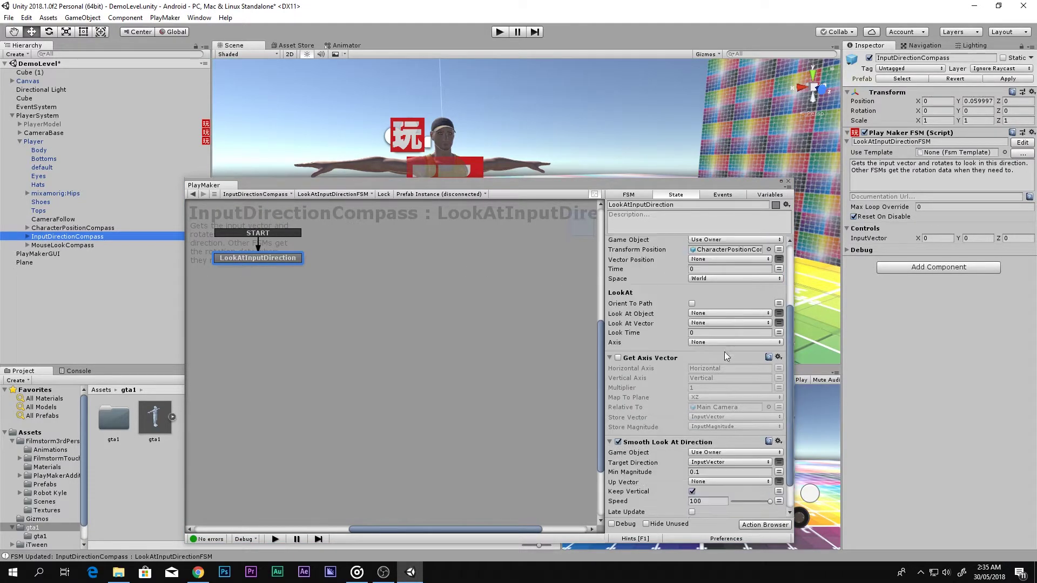
scroll(726, 356, "down", 1)
left_click(97, 245)
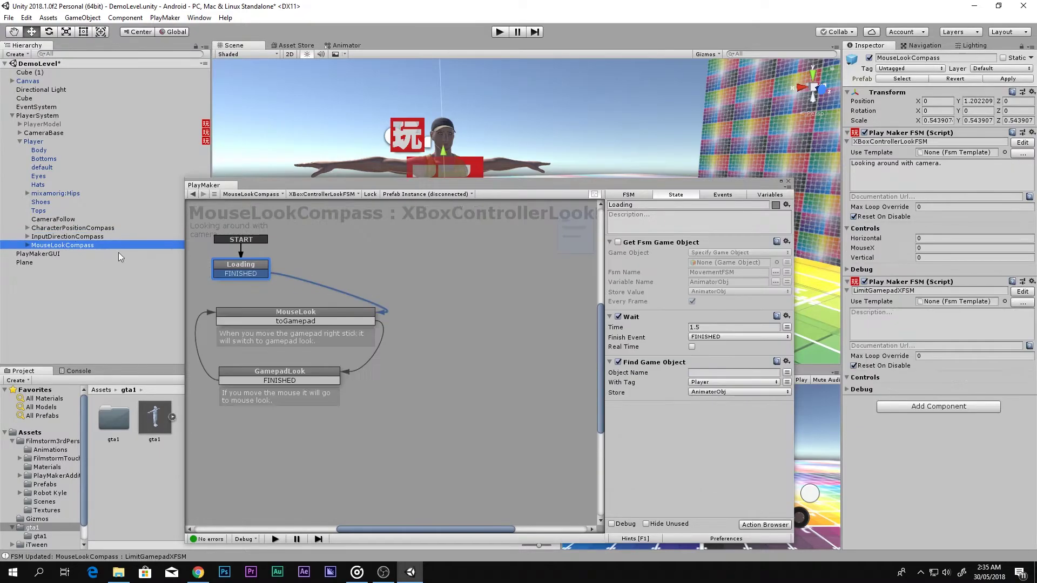
left_click(335, 312)
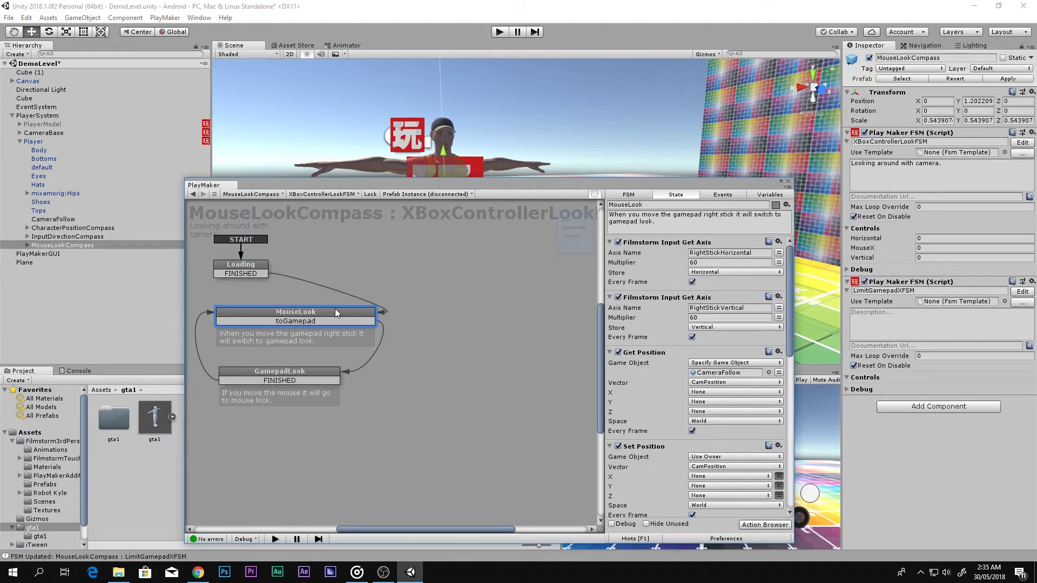
scroll(704, 370, "down", 2)
scroll(711, 369, "down", 6)
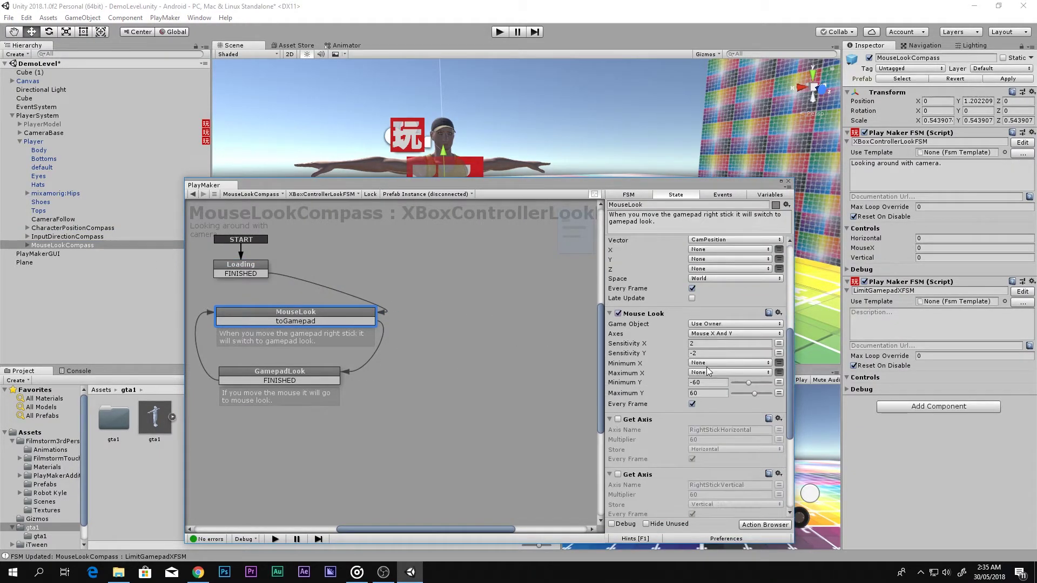
left_click(297, 377)
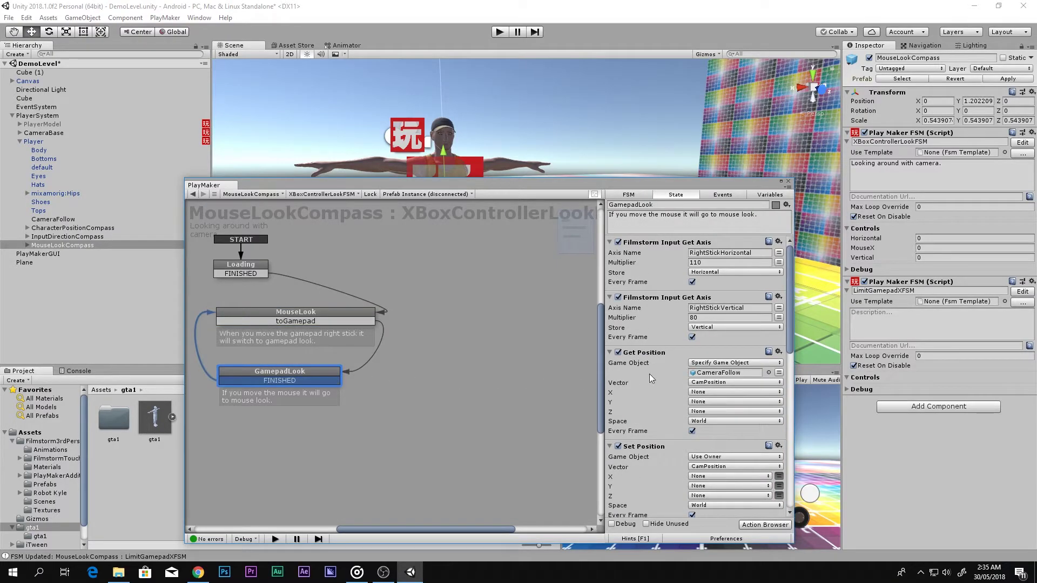
scroll(650, 374, "up", 4)
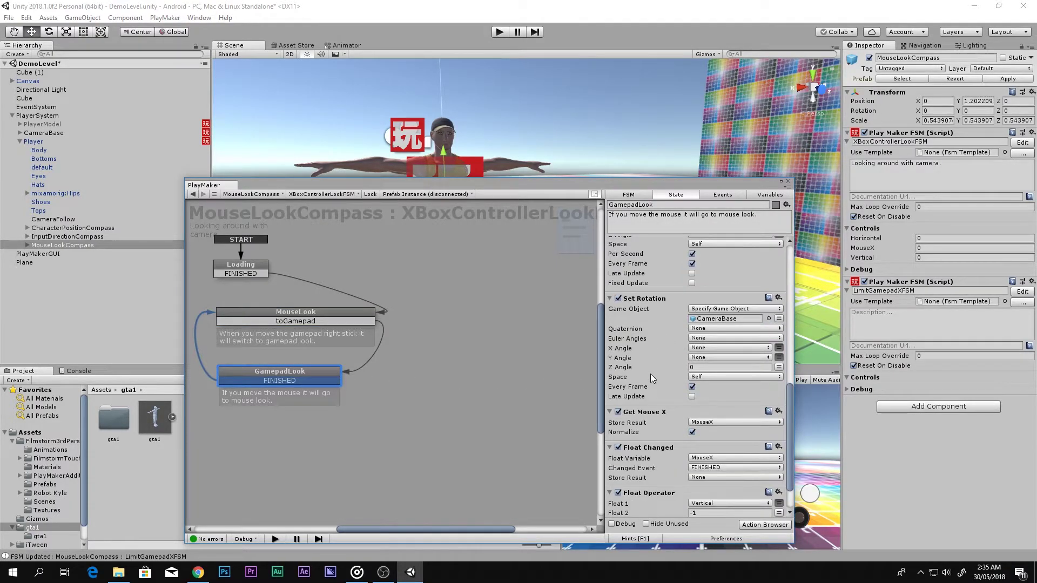
scroll(650, 373, "down", 2)
left_click(787, 182)
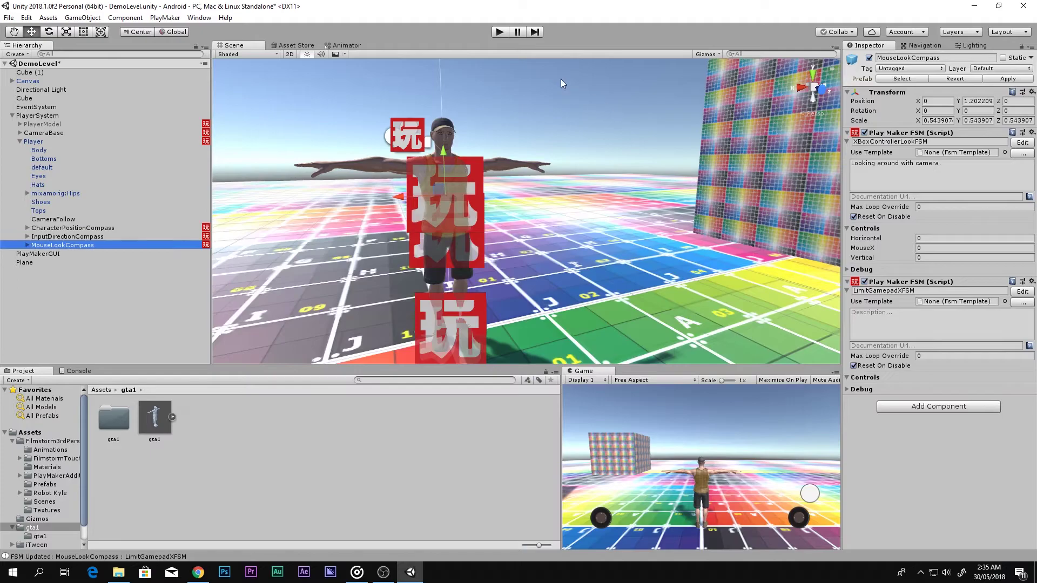
Step: Play-test Player: run and turn it, swing the camera left, run forward, then stop playing
left_click(499, 33)
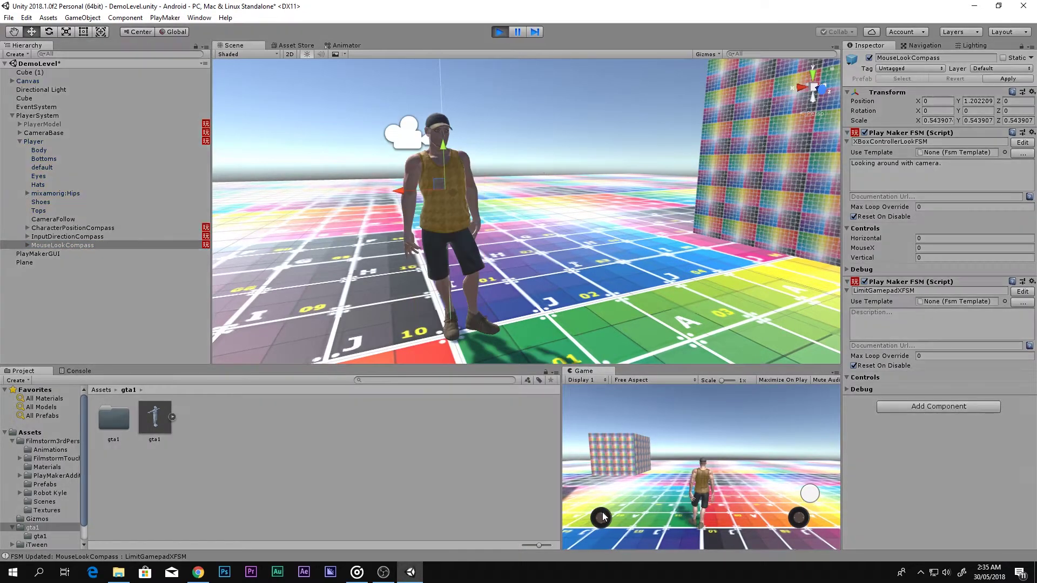
left_click_drag(601, 512, 598, 480)
left_click_drag(798, 517, 769, 527)
left_click_drag(600, 517, 603, 498)
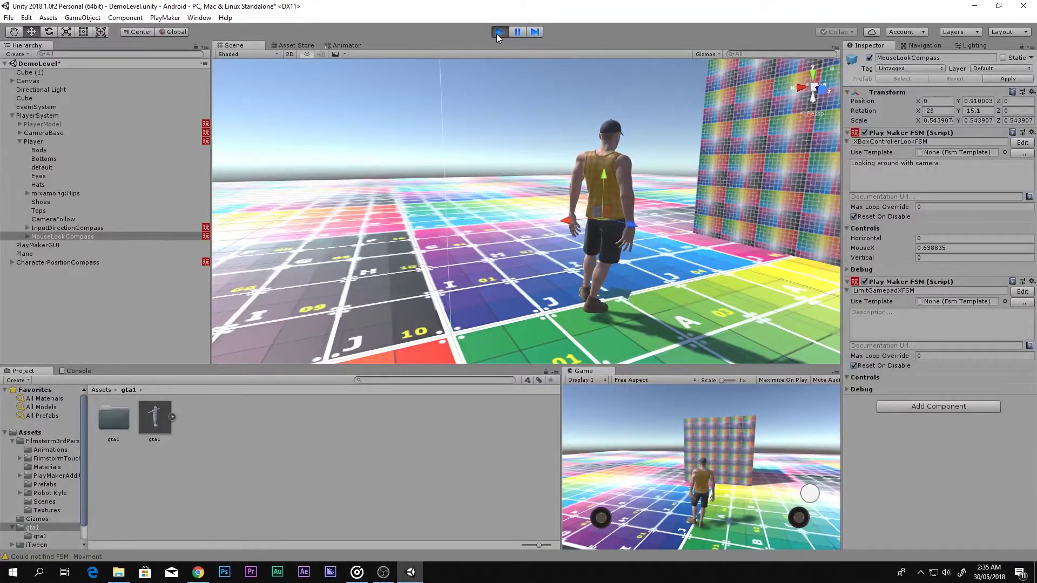
left_click(498, 32)
Step: Pan to the compass arrow and inspect CameraAutoLookAt, QuadTextured and CompassArrow
middle_click_drag(452, 331, 454, 244)
left_click(491, 307)
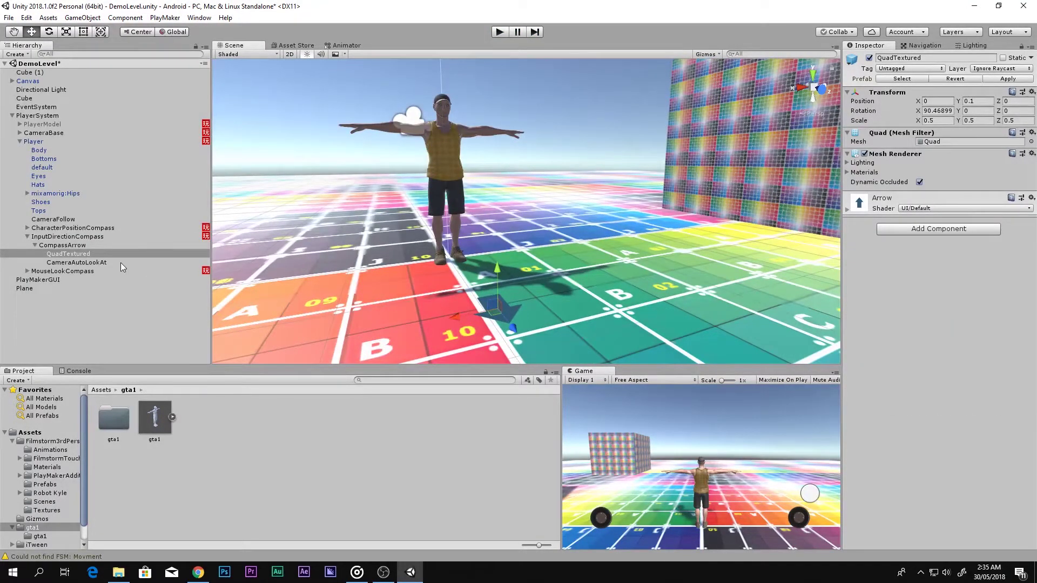
left_click(86, 262)
left_click(87, 254)
left_click(86, 245)
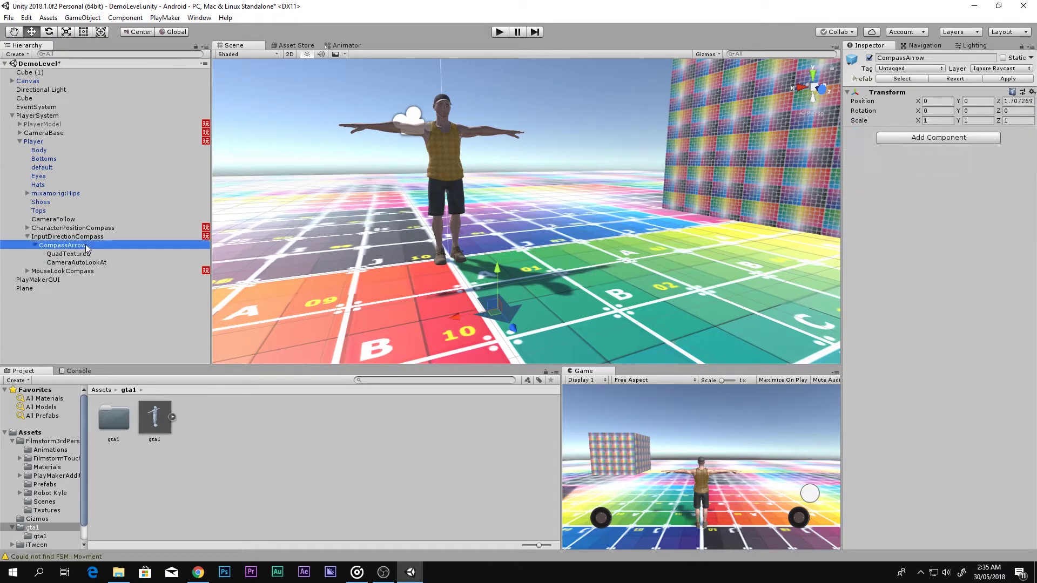
Step: Recheck InputDirectionCompass's child objects, then bring up its LookAtInputDirectionFSM in PlayMaker
left_click(95, 237)
left_click(95, 250)
left_click(97, 261)
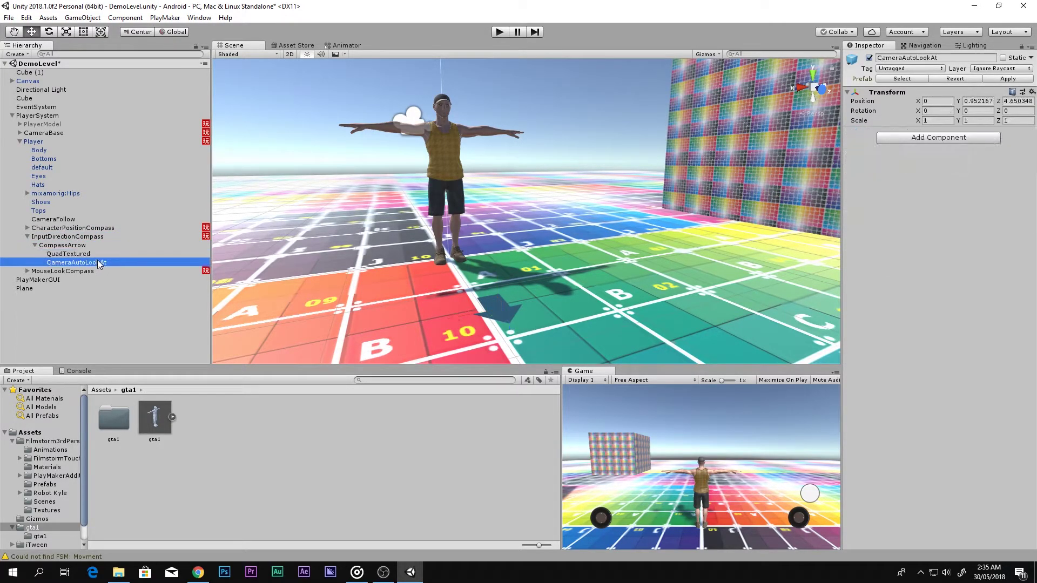
left_click(88, 237)
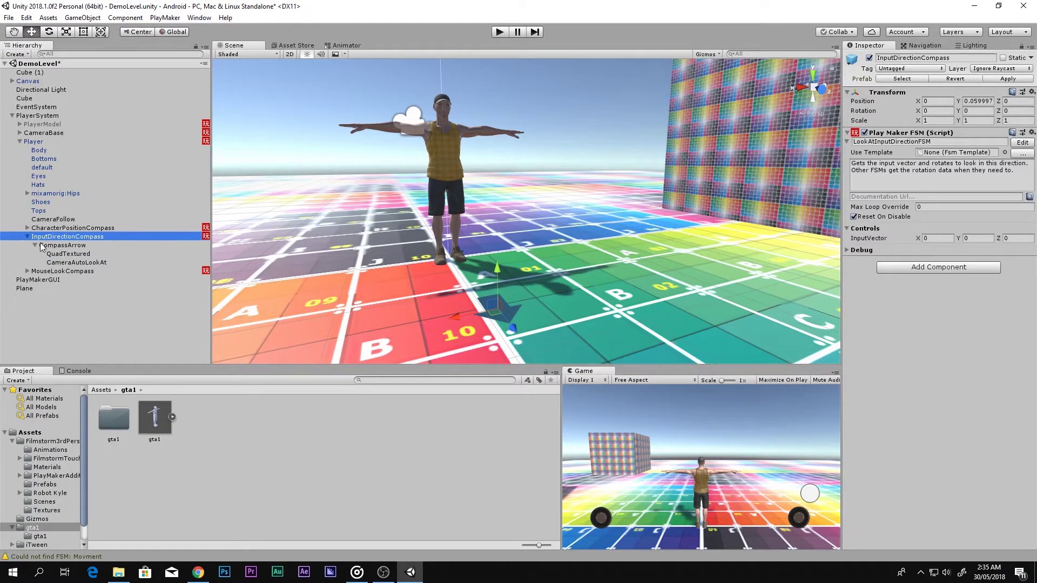
left_click(1022, 143)
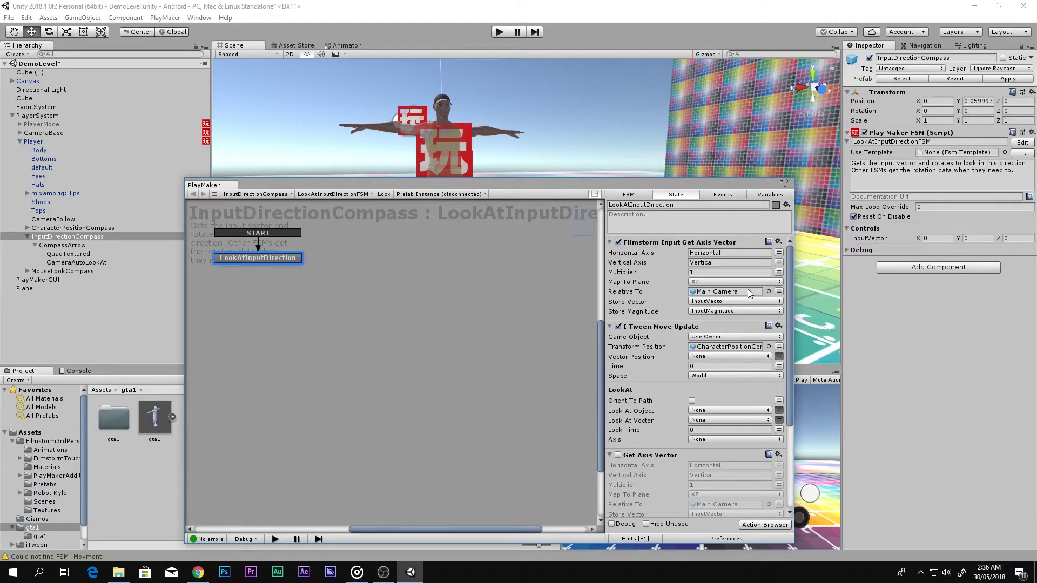
Step: Follow the iTween Transform Position target to CharacterPositionCompass and show its ParentToCharacterFSM
scroll(700, 348, "down", 3)
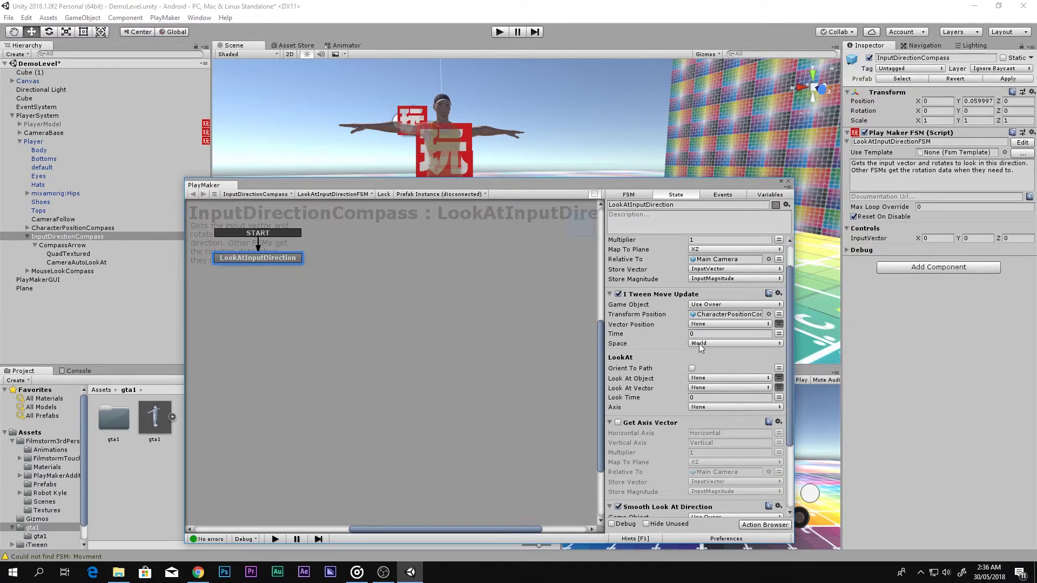
scroll(700, 347, "down", 3)
scroll(702, 348, "up", 4)
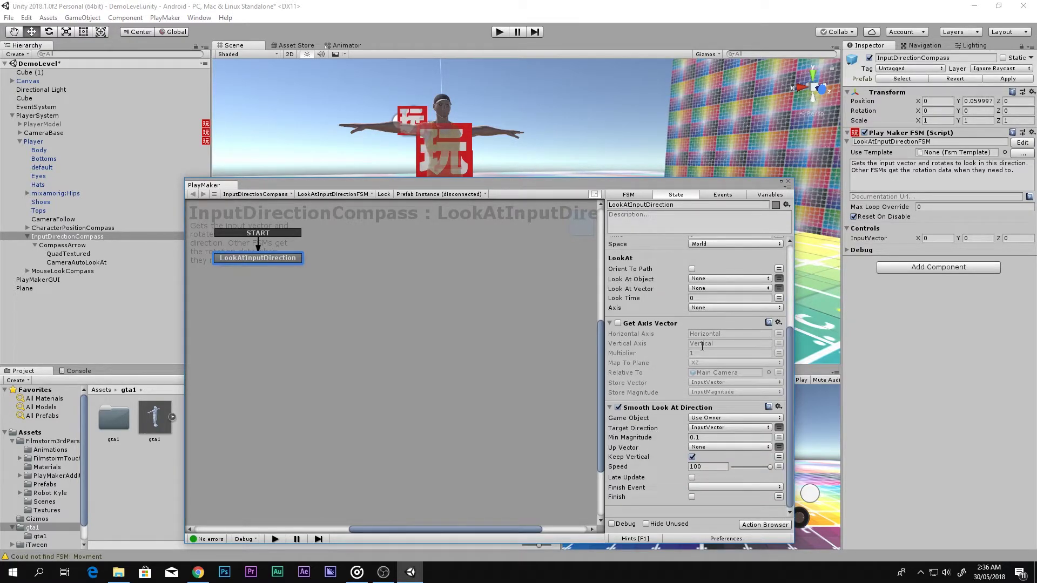
scroll(702, 350, "up", 1)
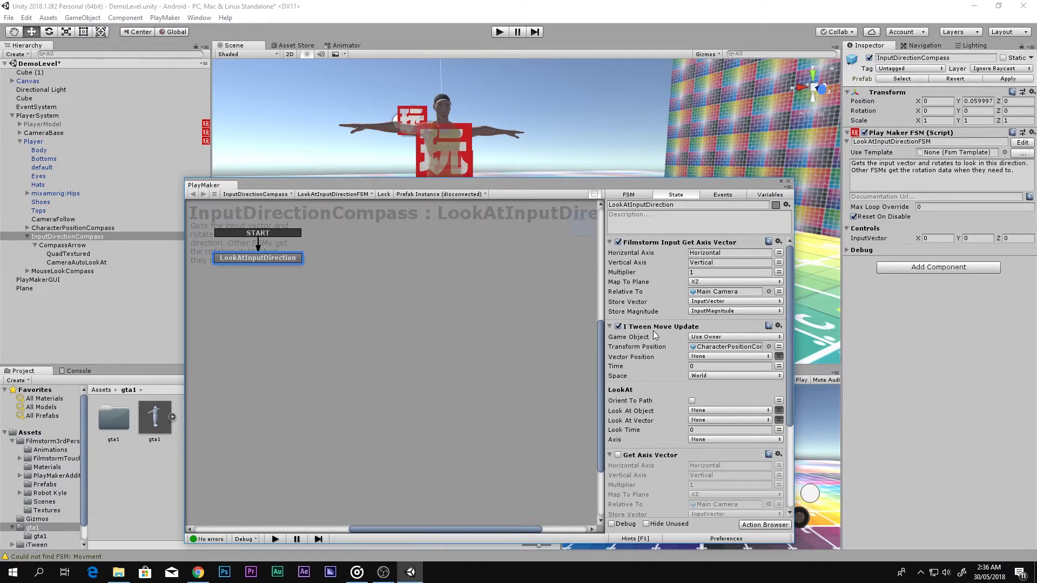
left_click_drag(529, 188, 599, 134)
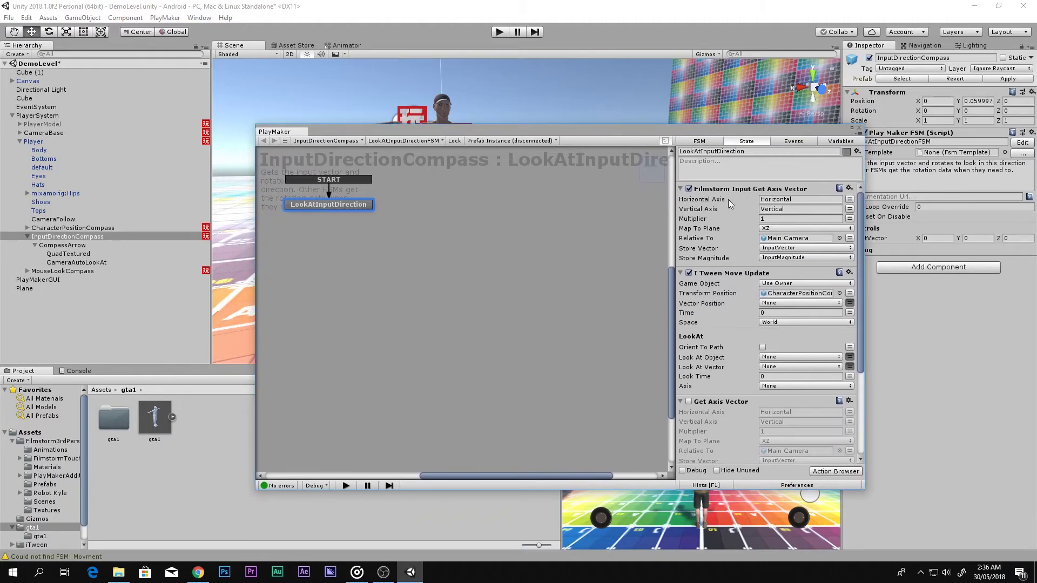
scroll(754, 218, "down", 2)
scroll(753, 221, "down", 5)
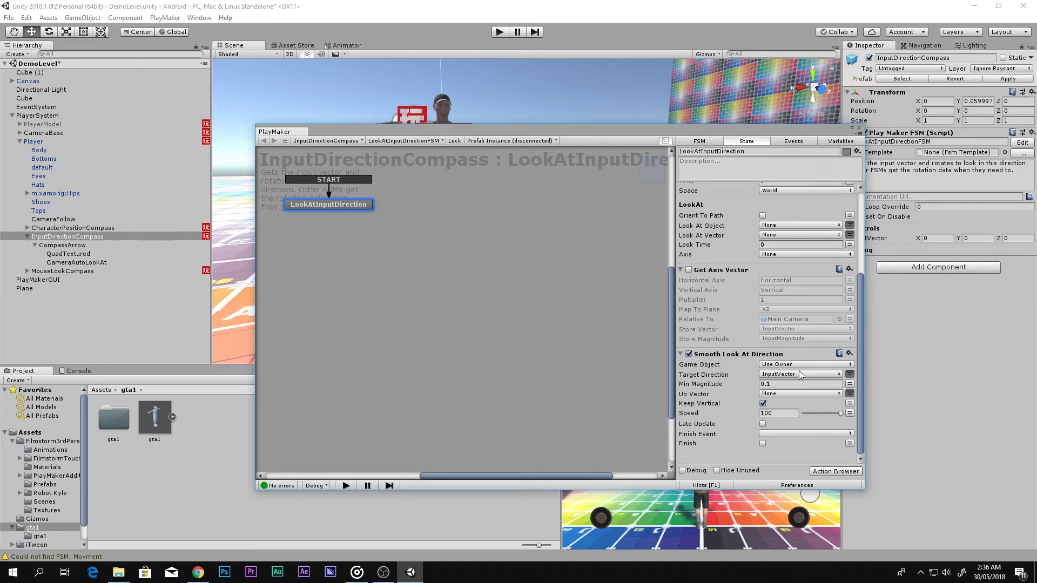
scroll(799, 370, "up", 5)
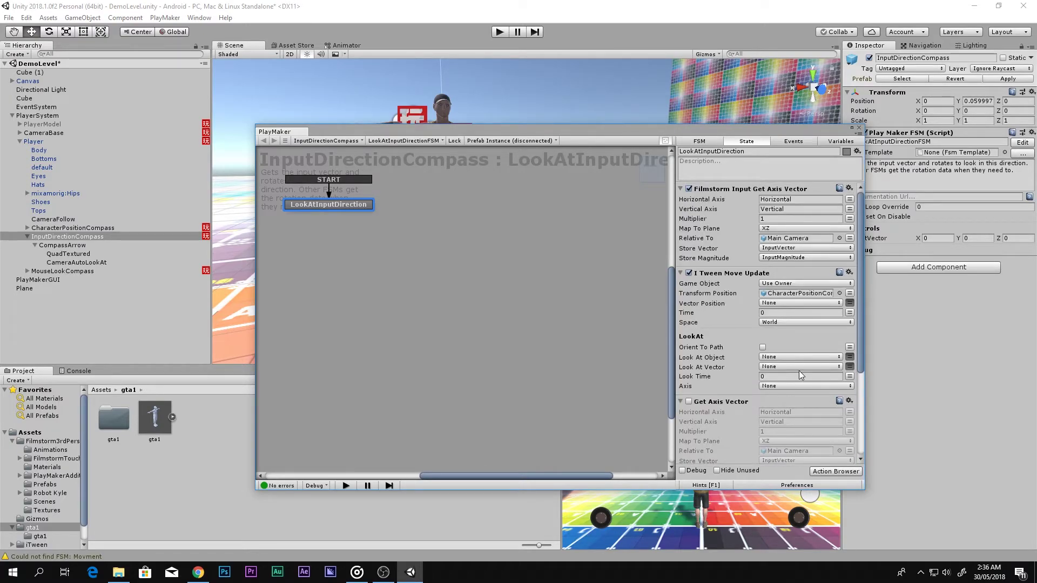
left_click(790, 294)
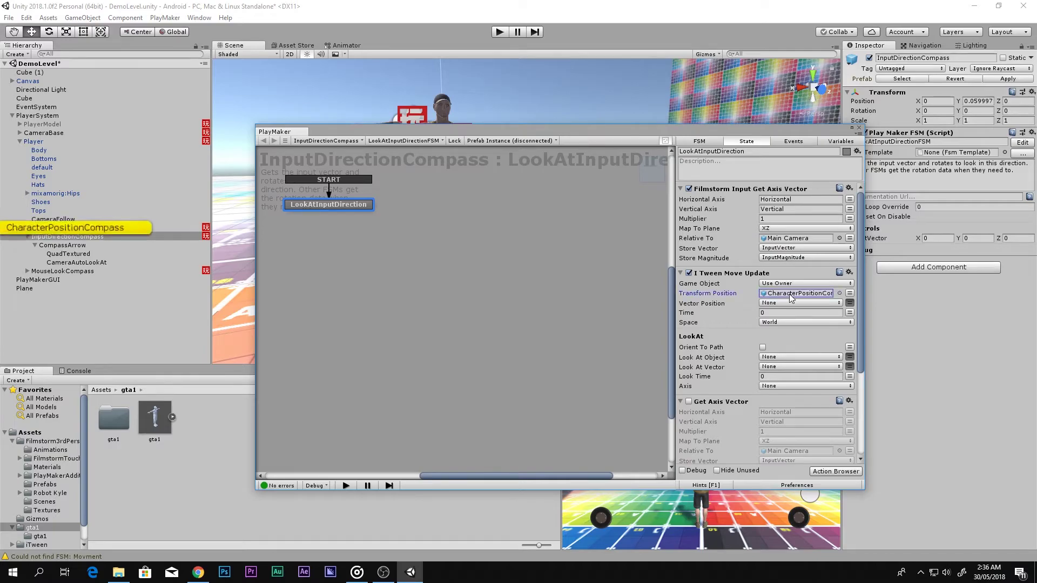
left_click(89, 228)
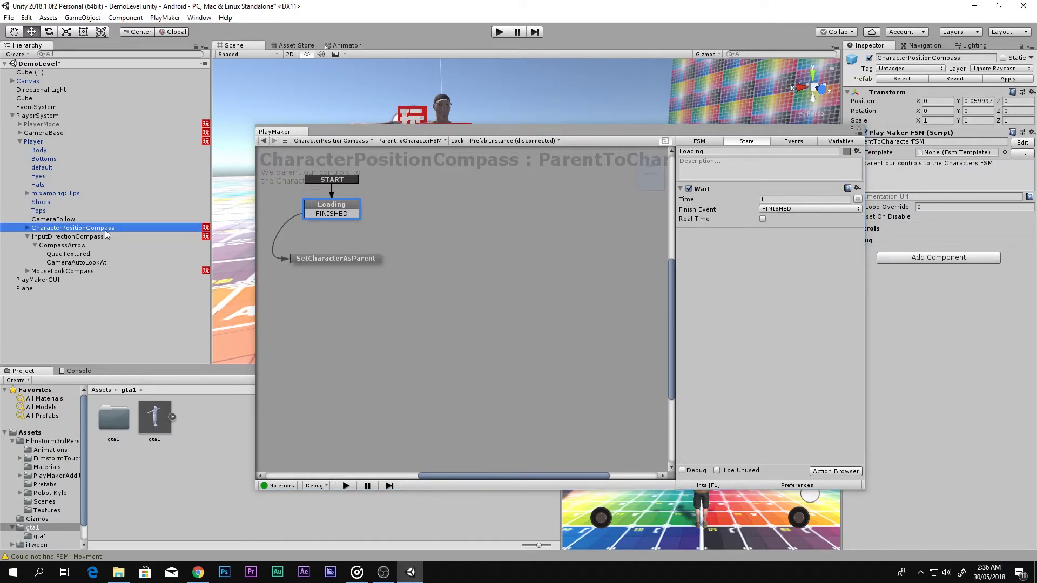
Step: Check SetCharacterAsParent's actions, then close PlayMaker and reselect CharacterPositionCompass
left_click(320, 260)
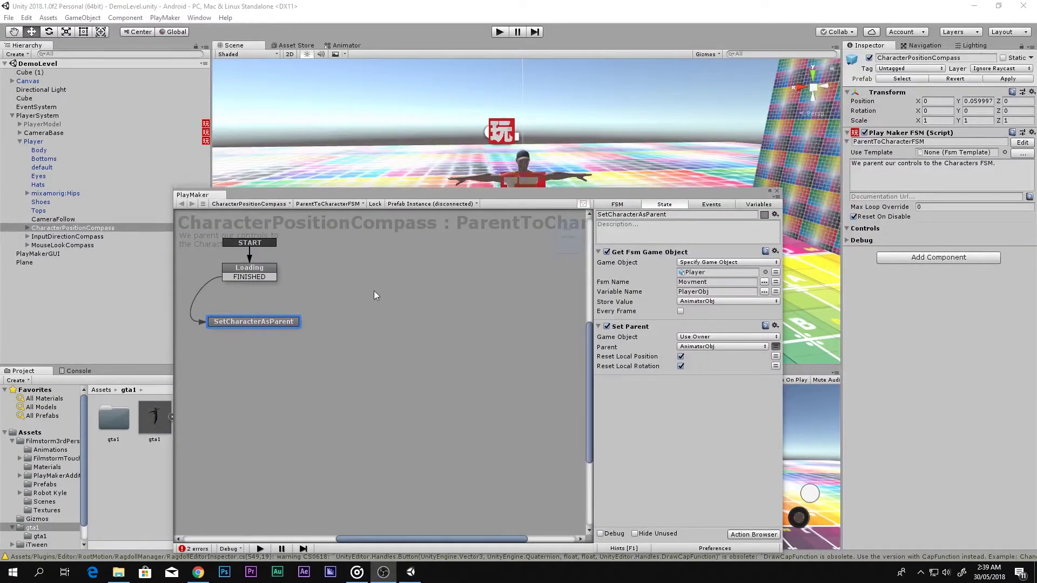
left_click(777, 191)
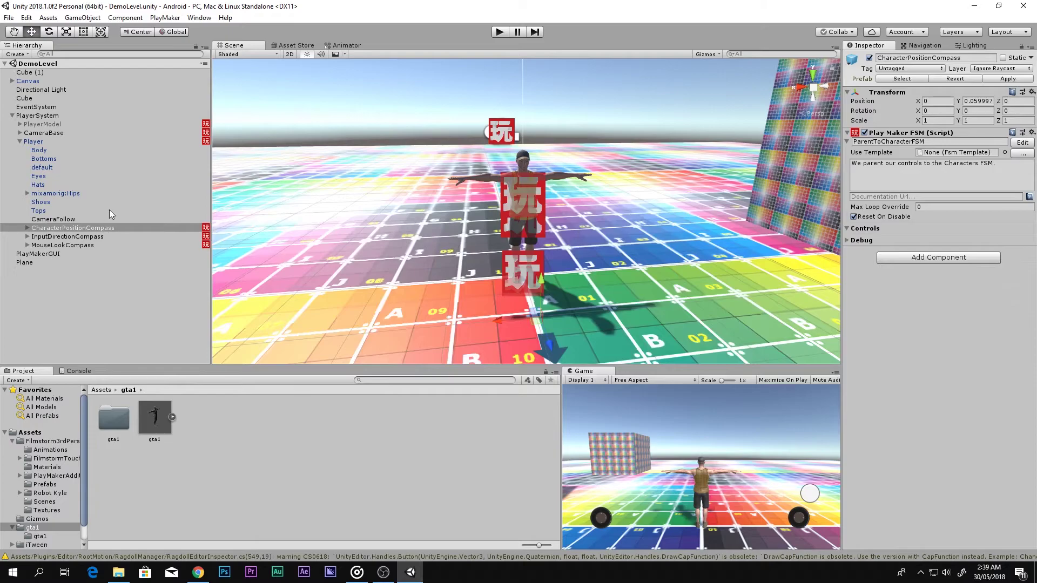
left_click(39, 219)
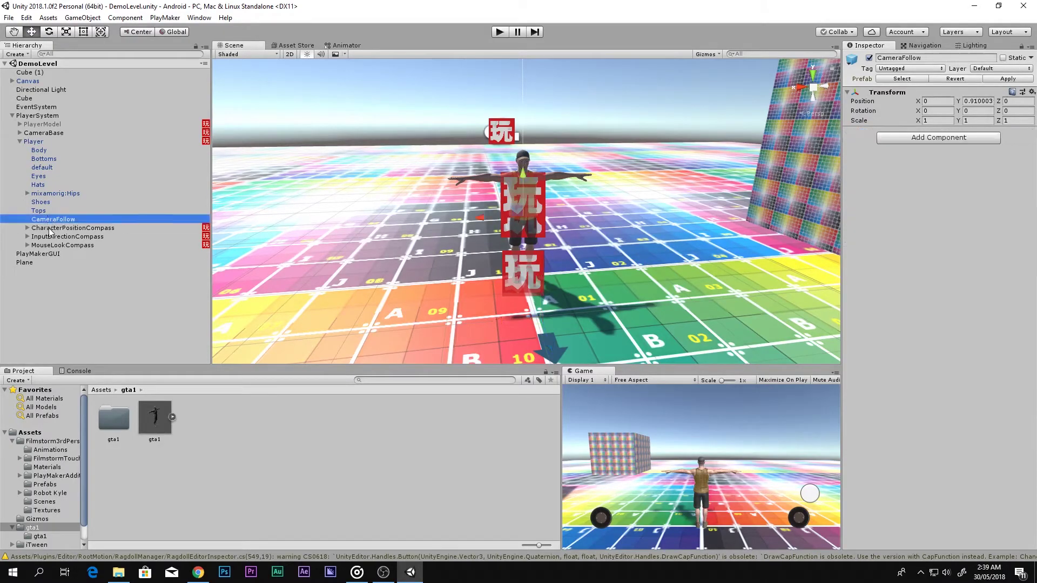
left_click(41, 229)
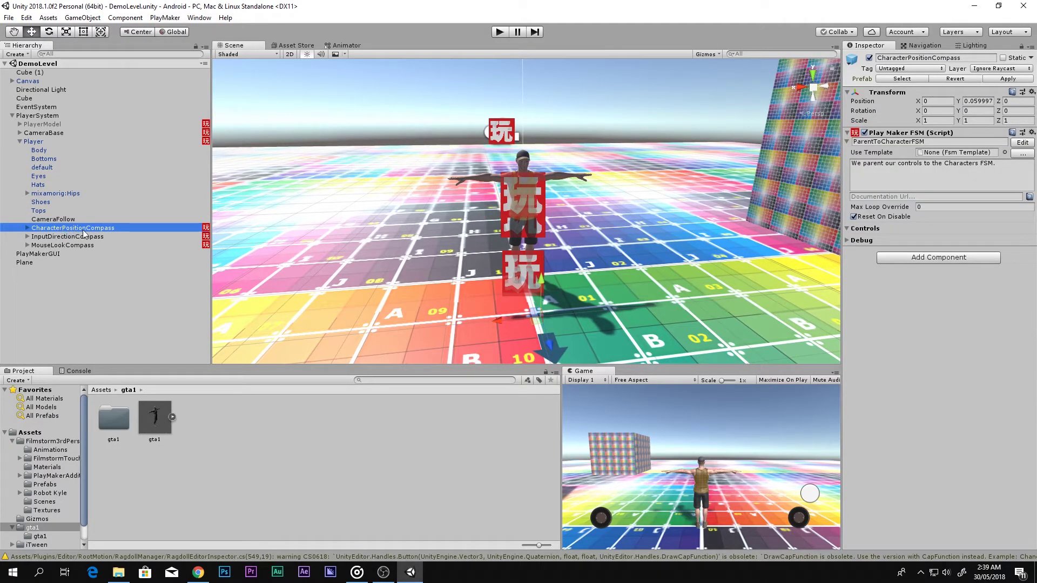
Step: Set the Set Parent action's Parent to Player in CharacterPositionCompass's SetCharacterAsParent state
left_click(1022, 143)
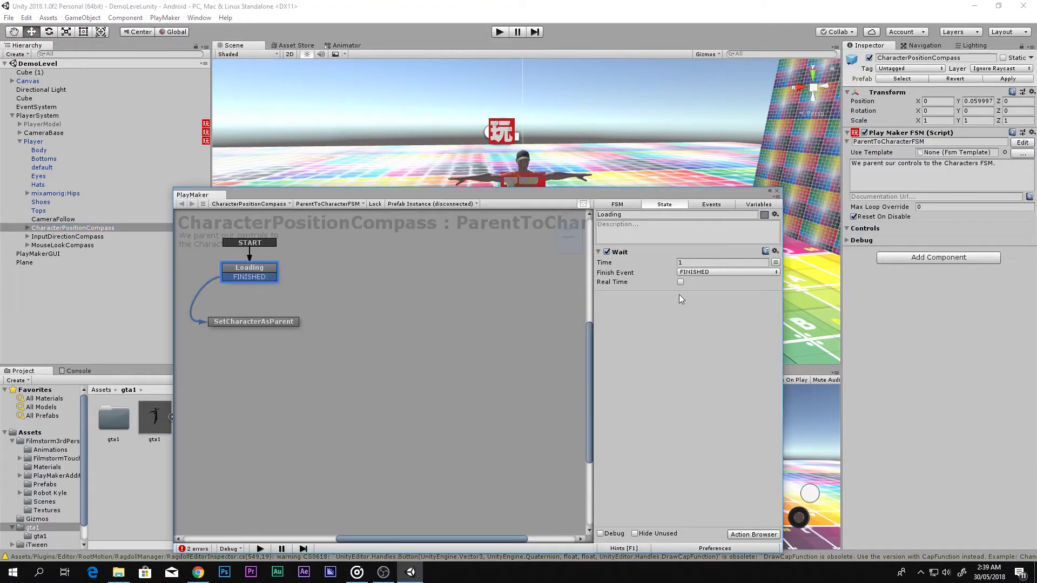
left_click(228, 322)
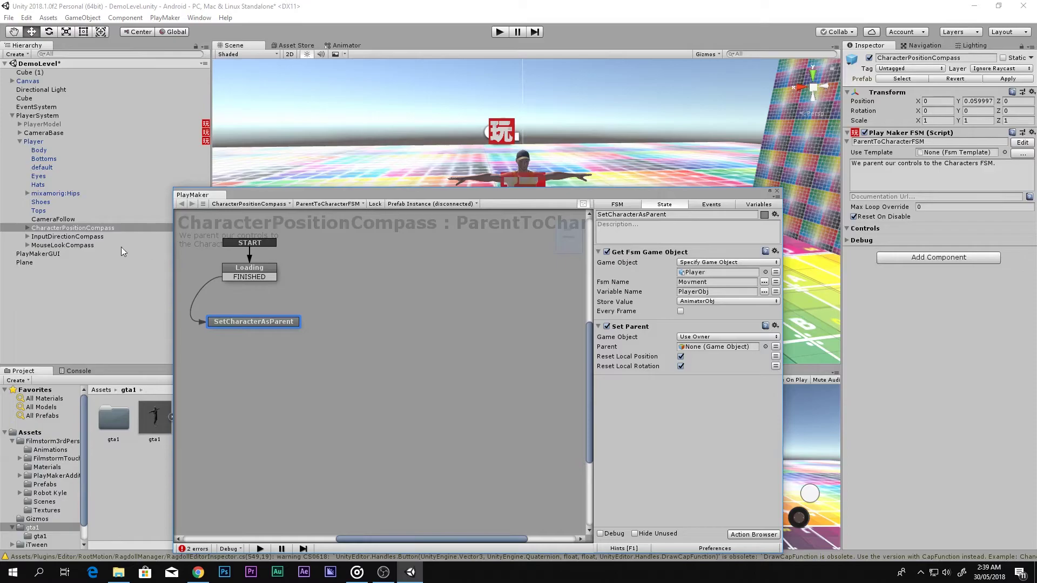
left_click_drag(42, 142, 729, 348)
left_click_drag(739, 194, 463, 167)
Step: Play-test the rewired Player, running it forward and rotating the camera with the joysticks
left_click(500, 32)
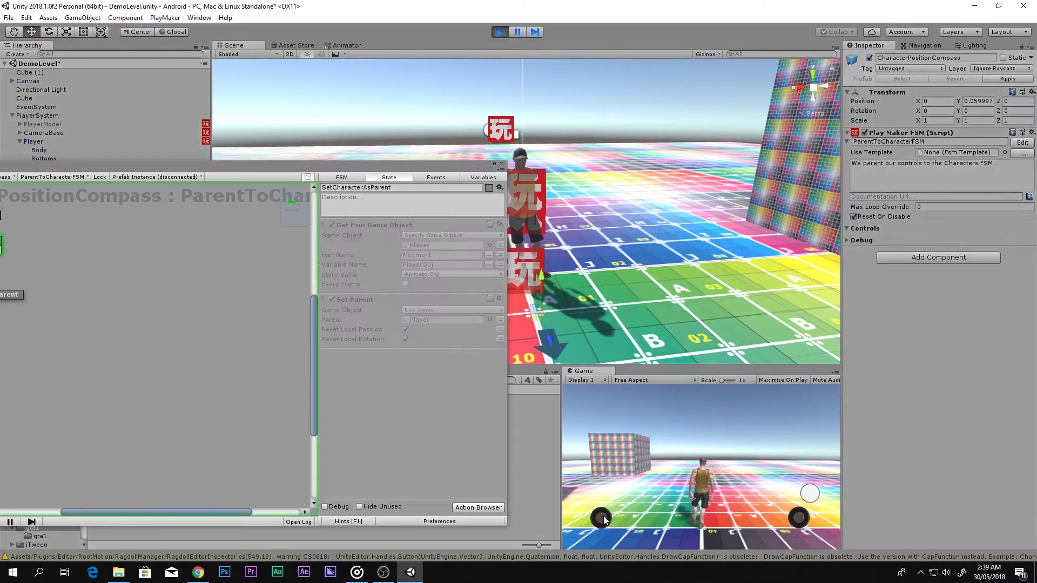
left_click_drag(607, 519, 631, 502)
left_click(809, 497)
left_click_drag(799, 512, 782, 513)
left_click_drag(602, 517, 626, 443)
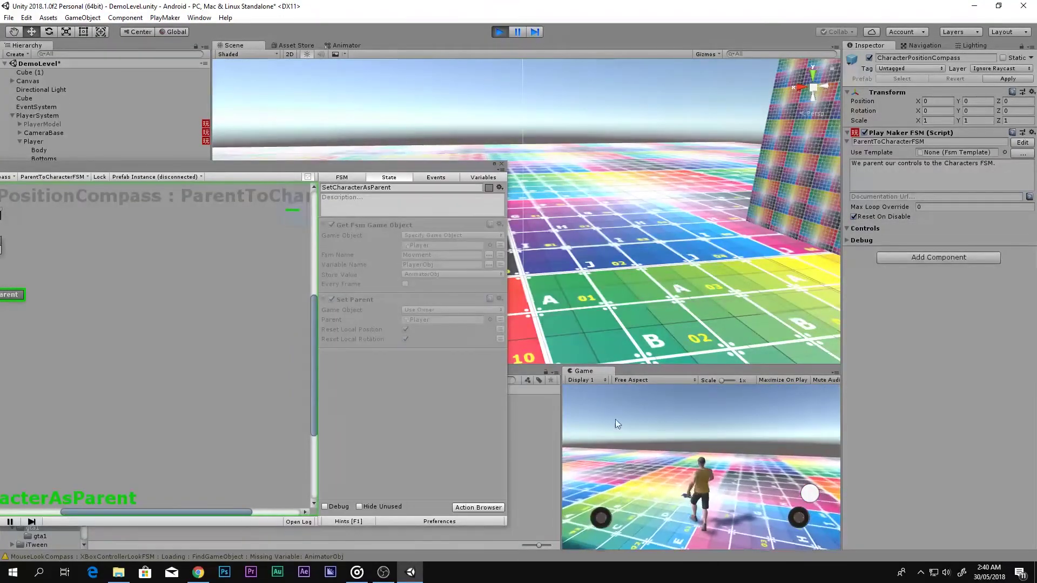
Step: Close PlayMaker, stop play mode with Ctrl+P, and frame Player in the Scene view
left_click(501, 164)
key("ctrl+p")
scroll(558, 201, "up", 5)
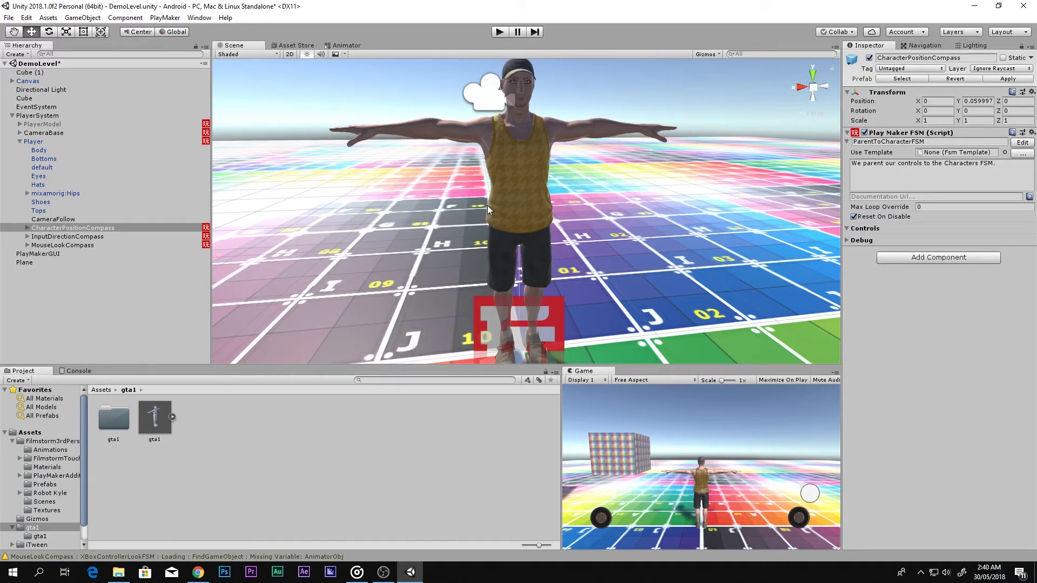
middle_click_drag(487, 205, 424, 247)
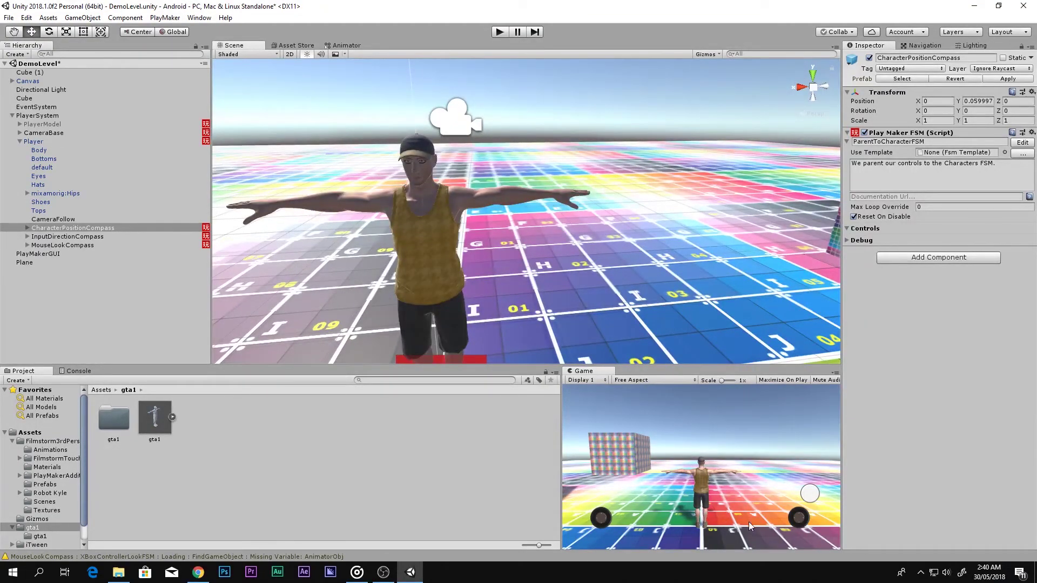